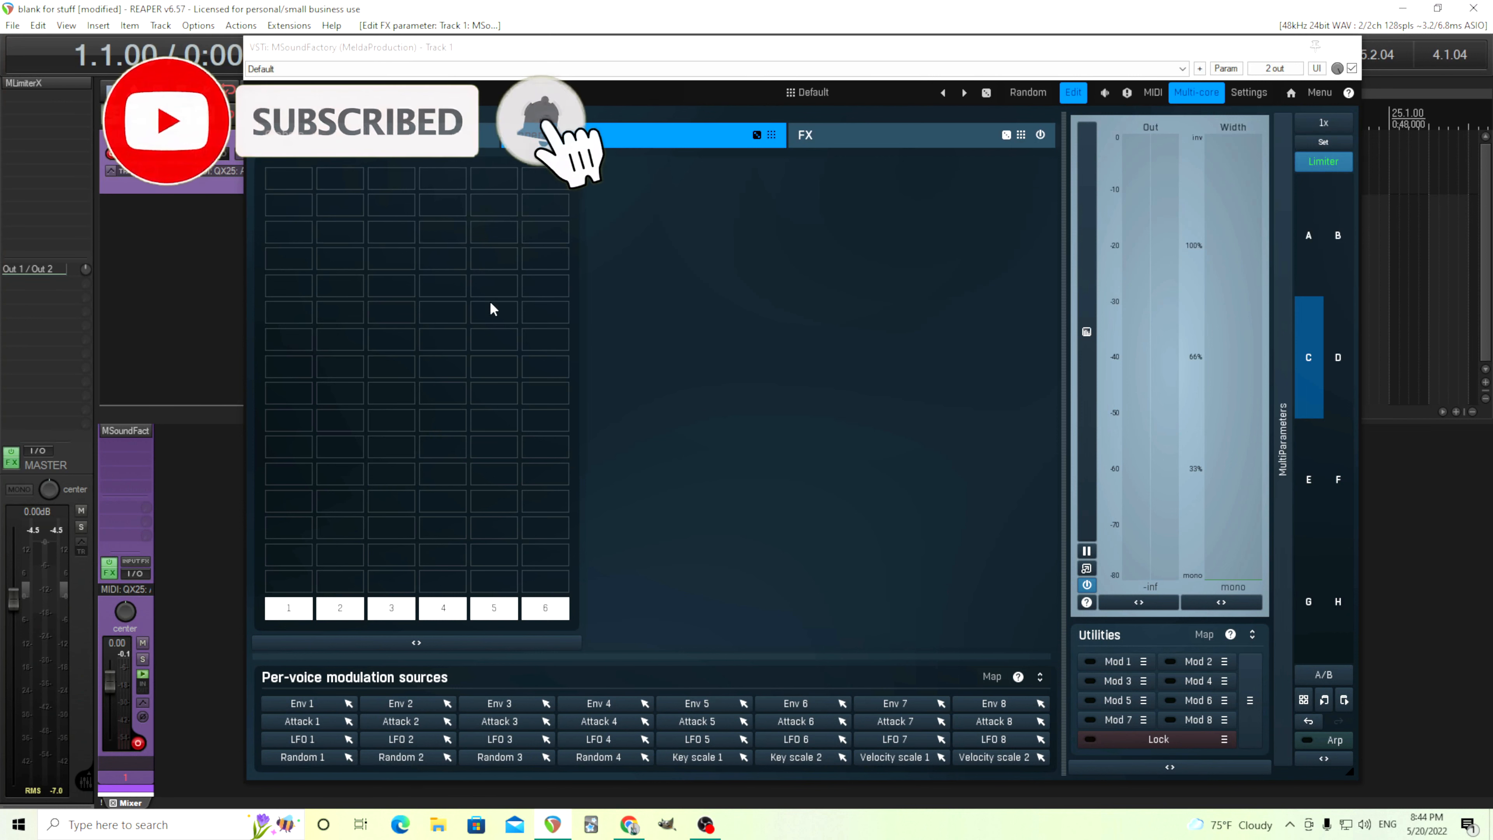
- Add a NoiseGenerator to the top slot of the first column in the generator grid
{"action": "left_click", "coordinate": [287, 179]}
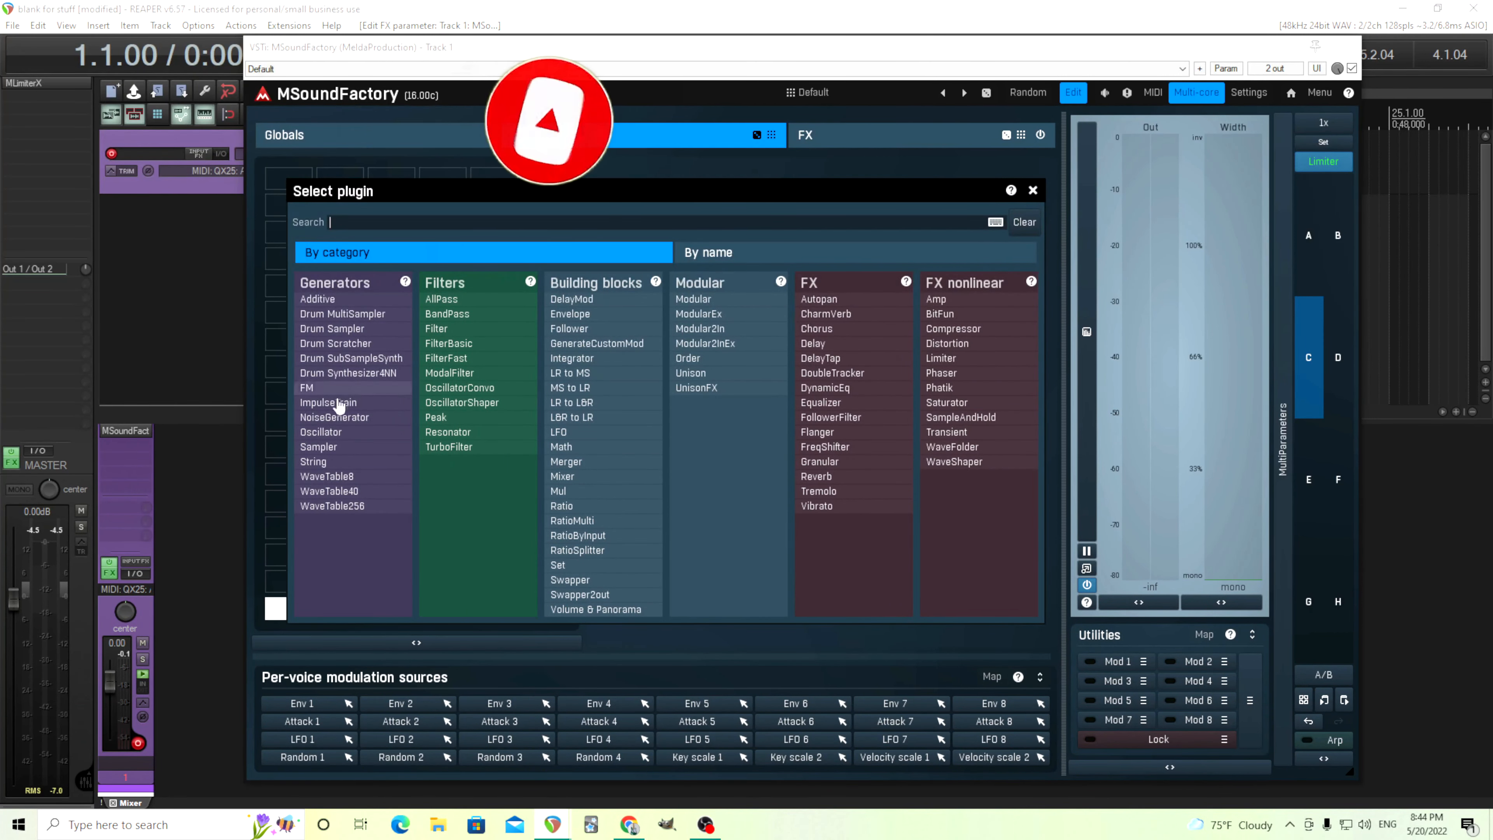
{"action": "left_click", "coordinate": [374, 419]}
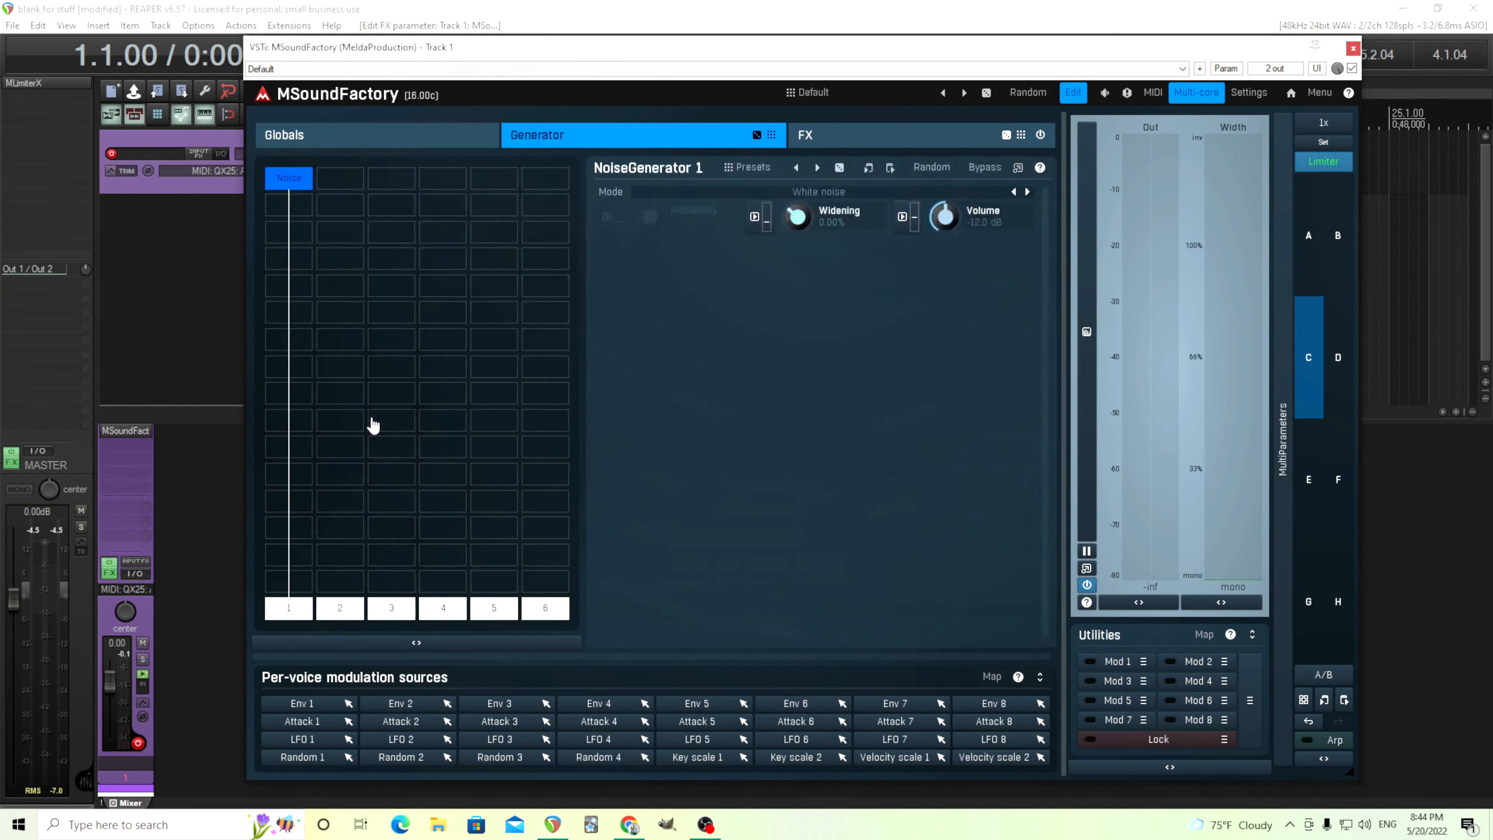
- Add TurboReverb to the first FX column and load its Randy hall device from the large spaces
{"action": "left_click", "coordinate": [886, 137]}
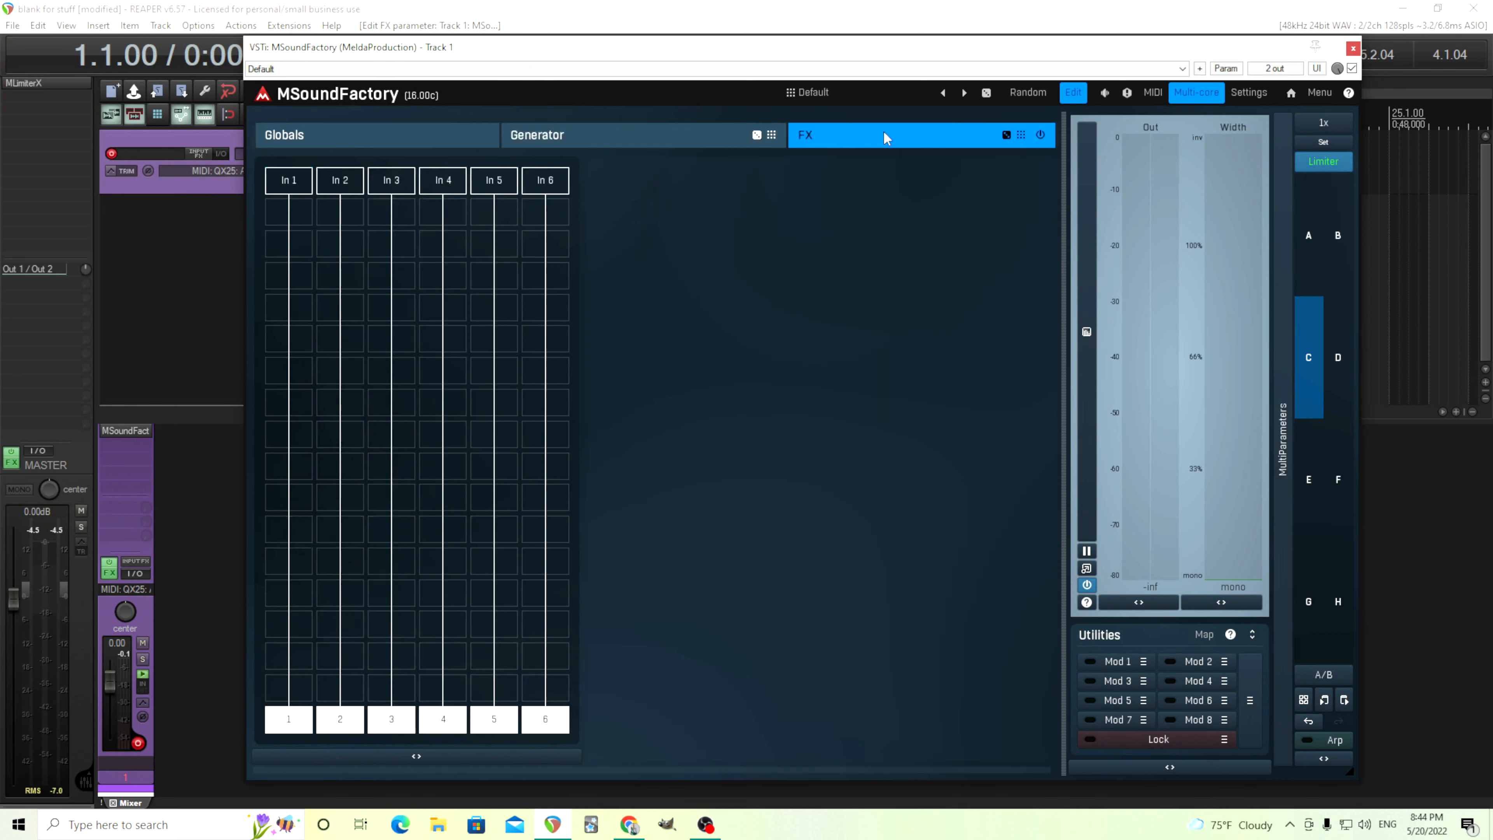
{"action": "left_click", "coordinate": [302, 318]}
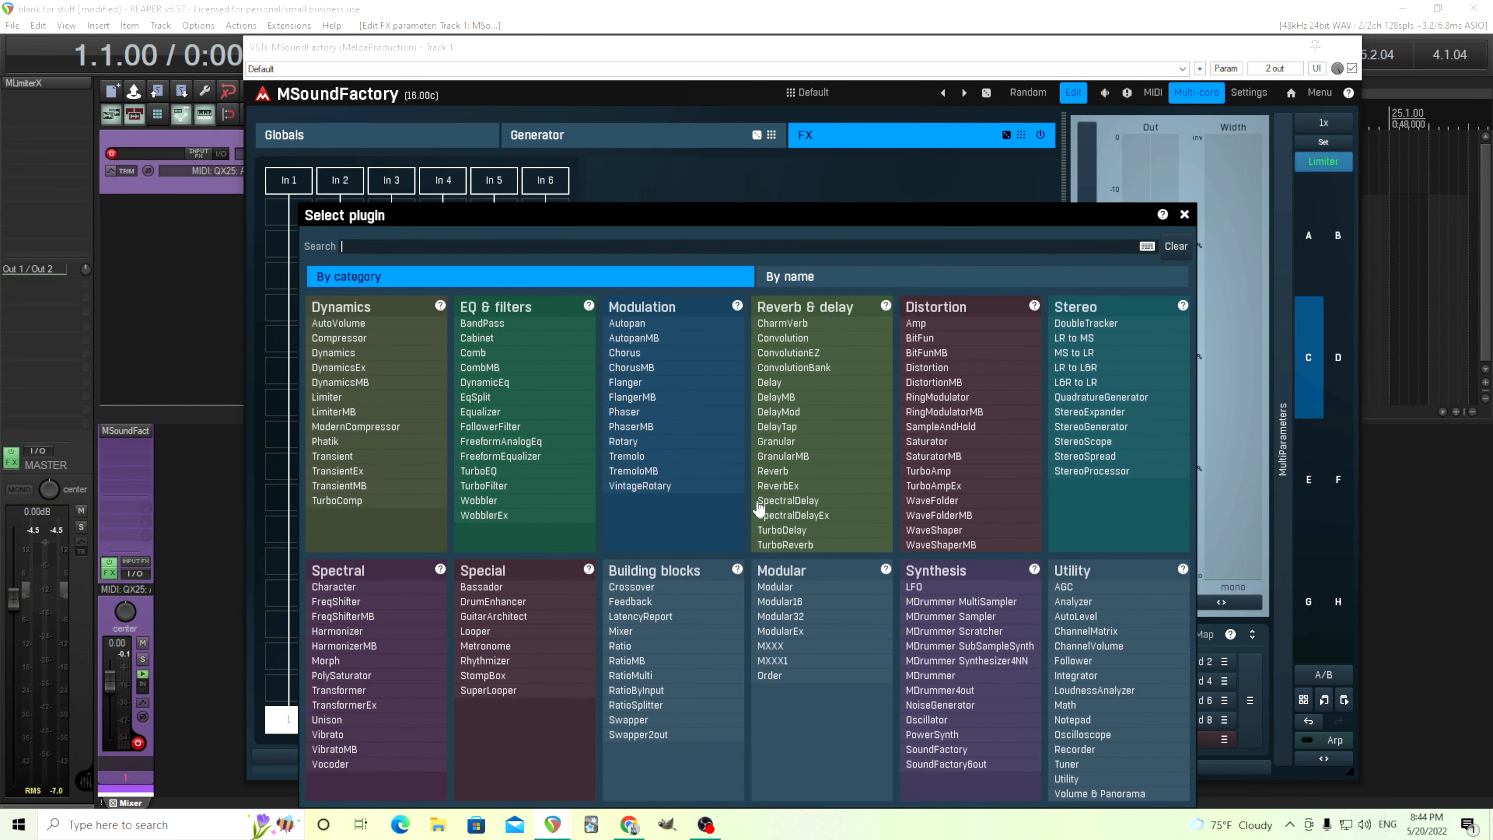
{"action": "left_click", "coordinate": [764, 545]}
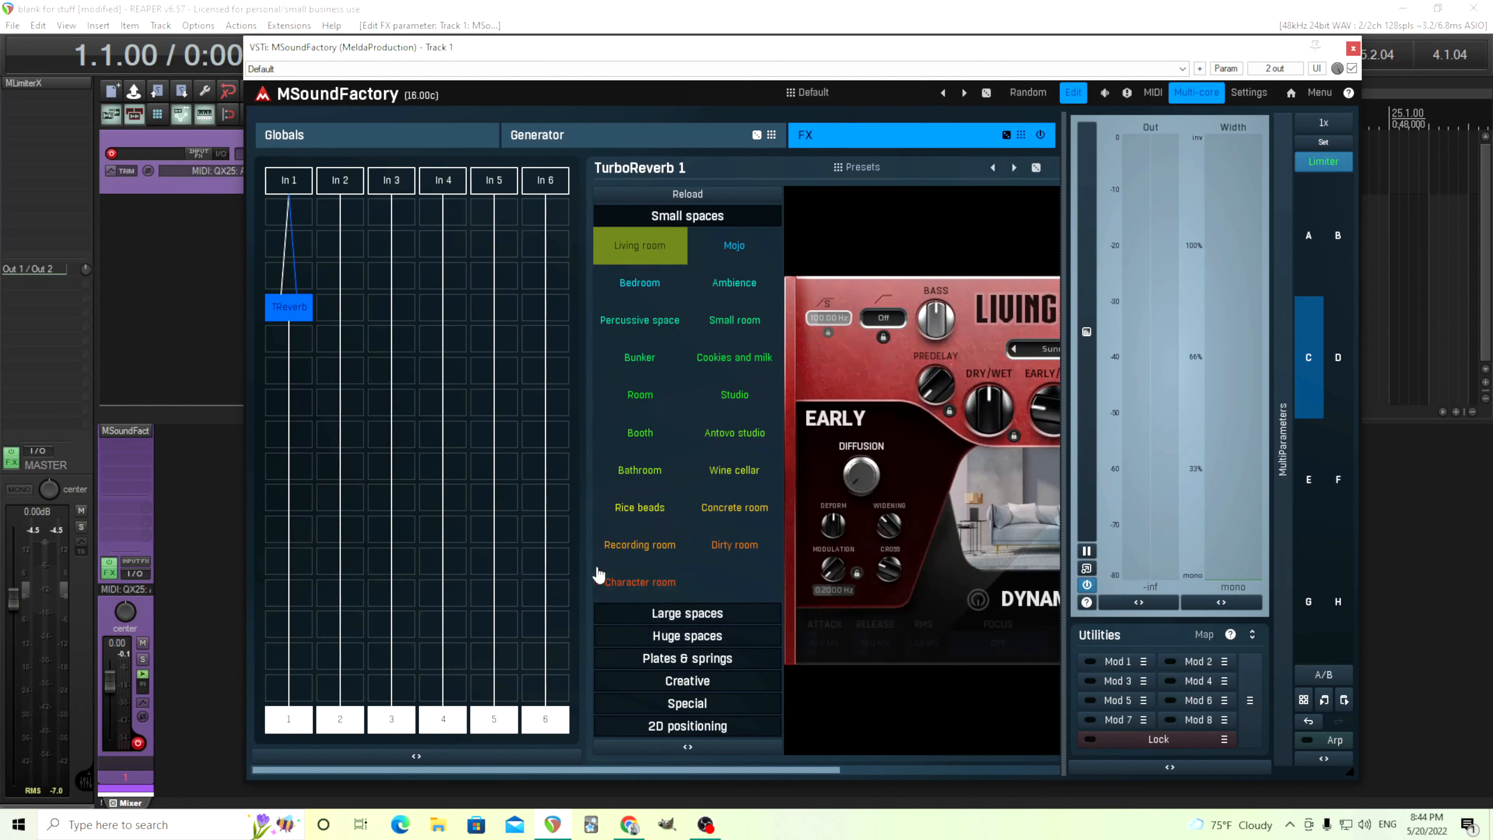
{"action": "left_click", "coordinate": [674, 617]}
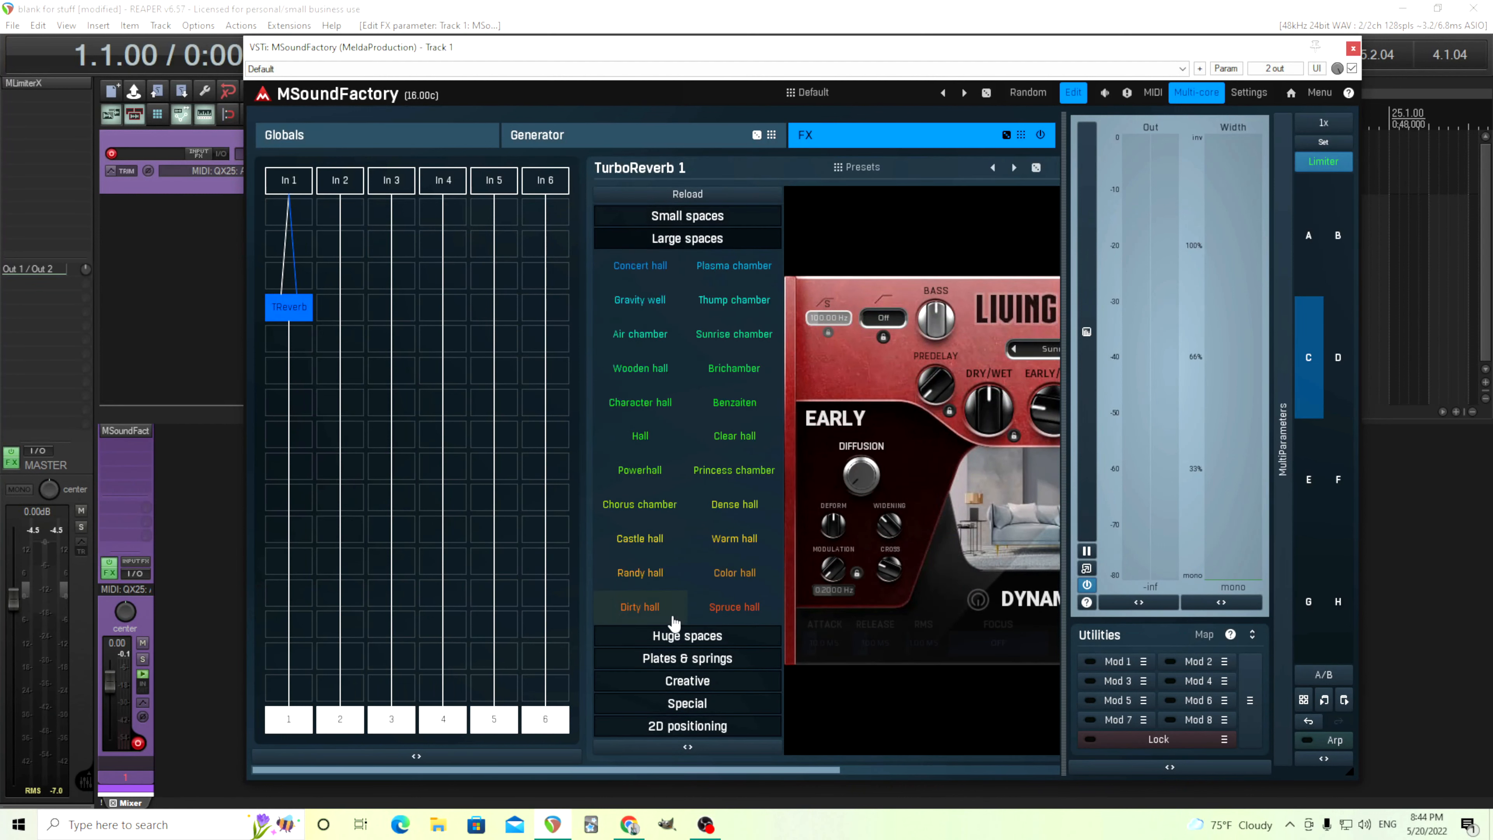
{"action": "left_click", "coordinate": [664, 581]}
{"action": "left_click_drag", "start_coordinate": [799, 769], "coordinate": [1036, 765]}
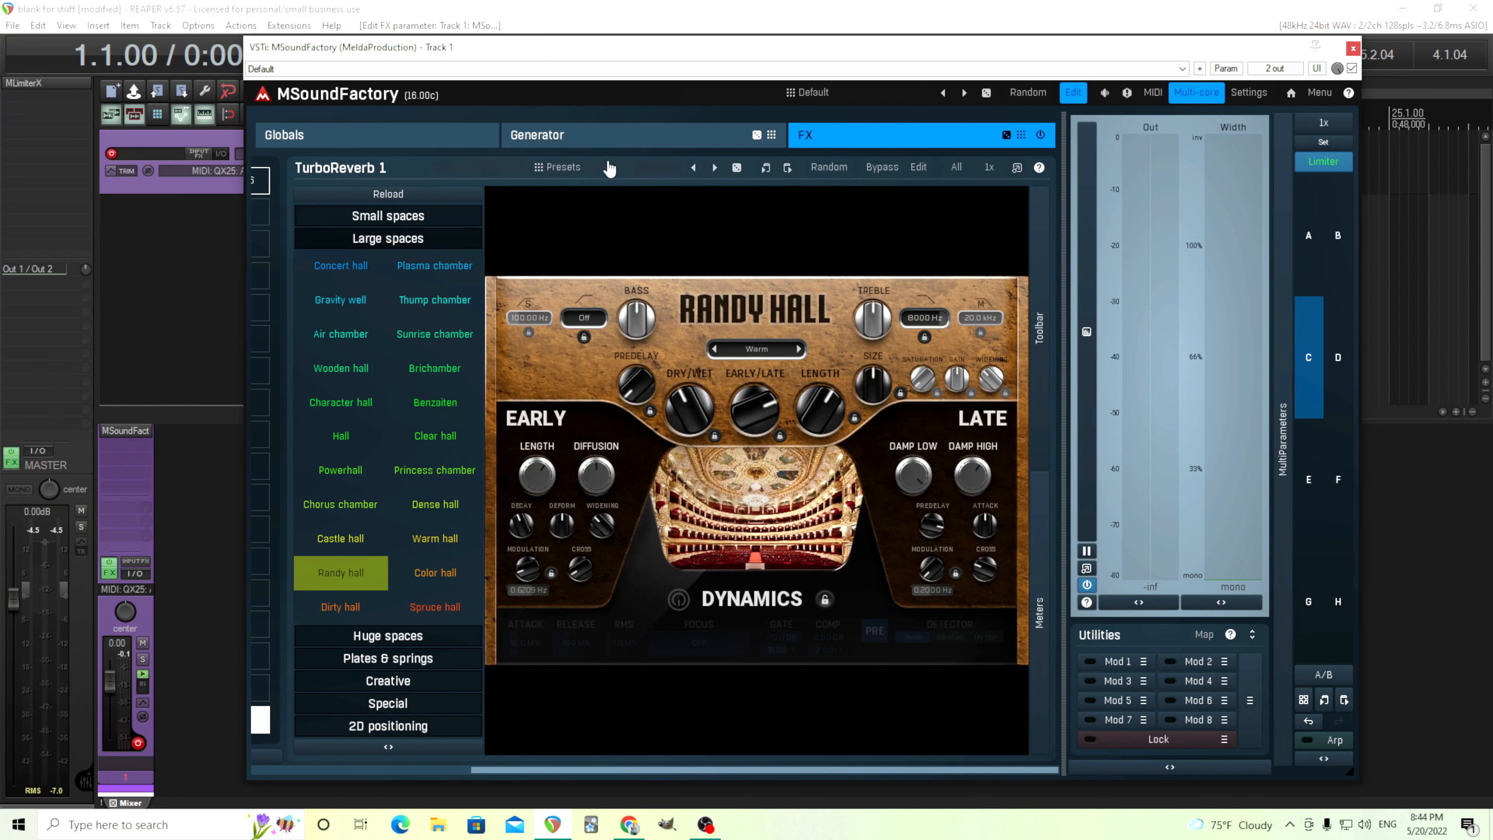
- Set the noise generator's mode to Clicks & pops and its probability to 0.13%
{"action": "left_click", "coordinate": [600, 138]}
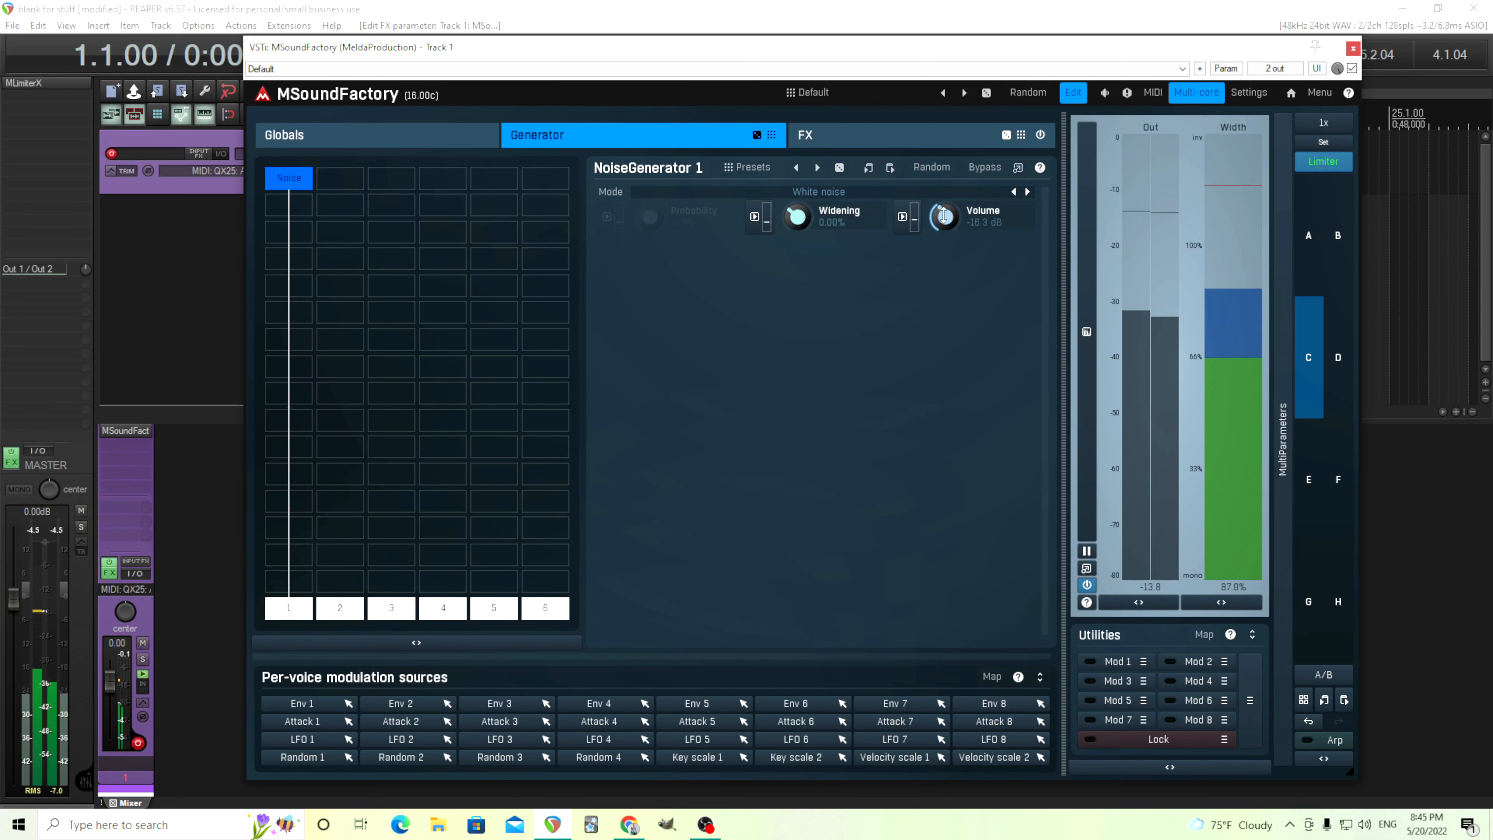
{"action": "left_click", "coordinate": [953, 194]}
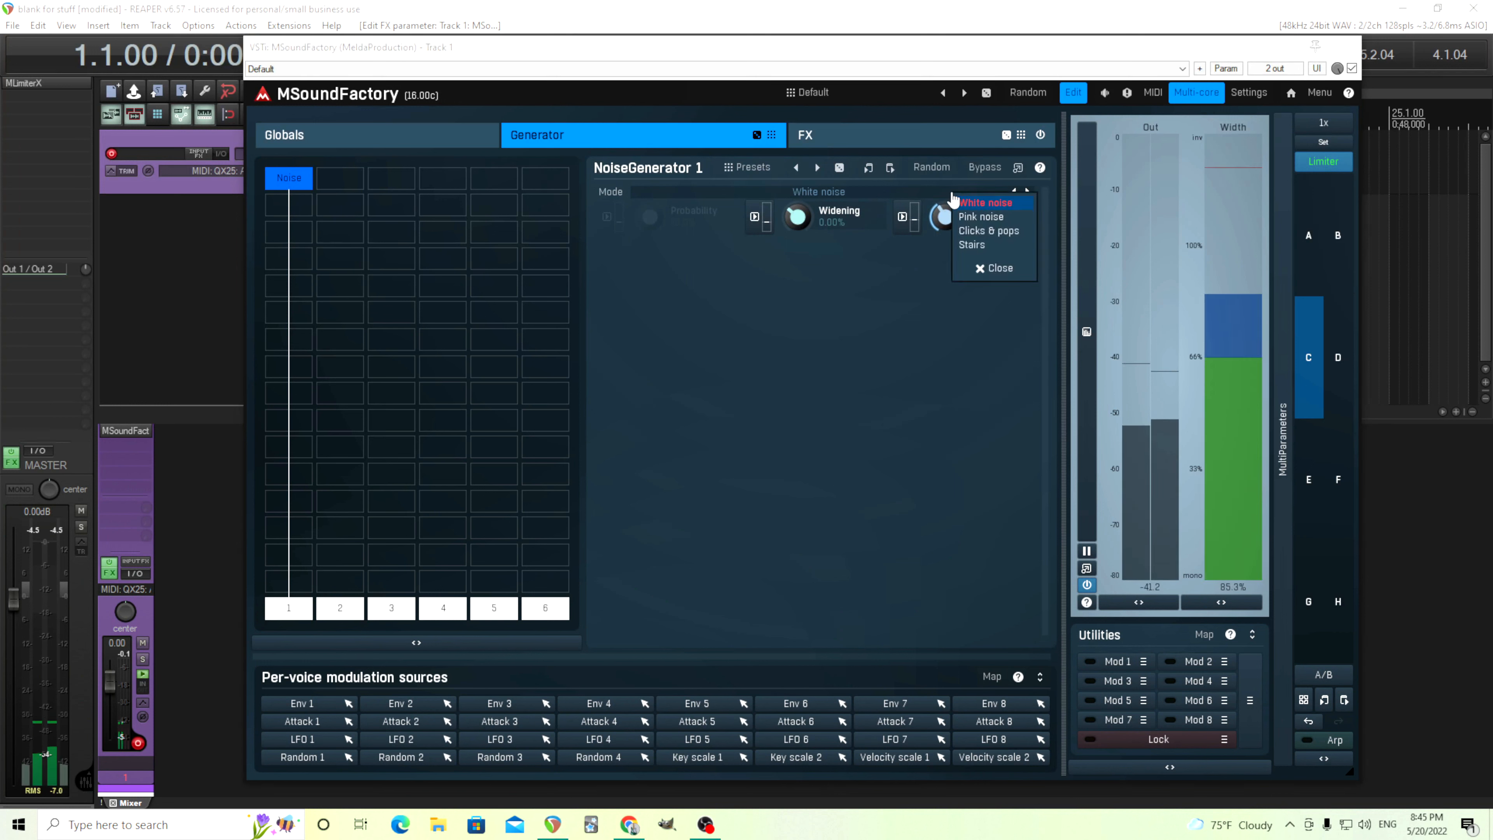
{"action": "left_click", "coordinate": [991, 230]}
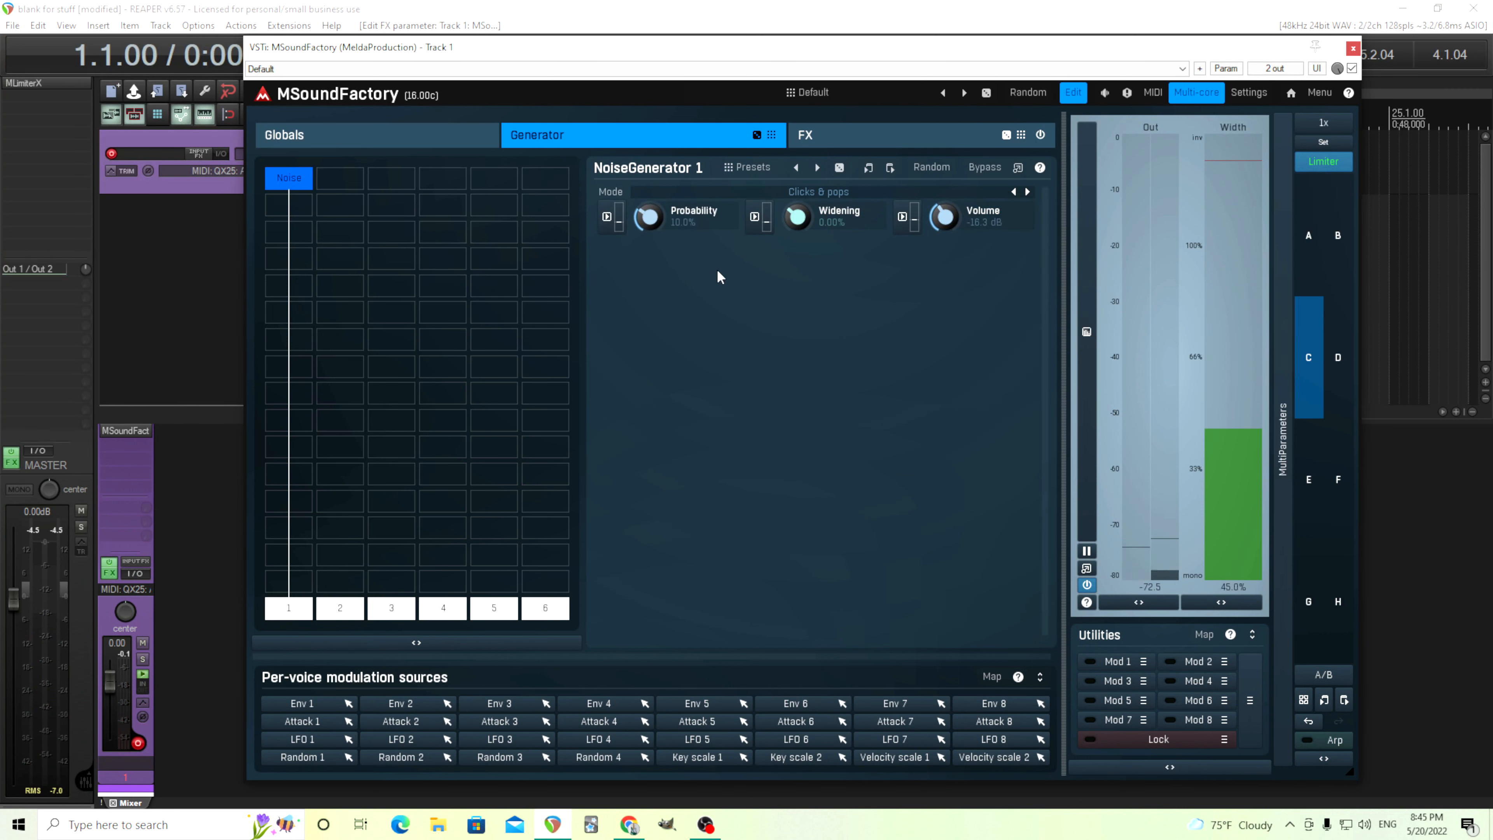
{"action": "mouse_move", "coordinate": [653, 225]}
{"action": "left_mouse_down"}
{"action": "mouse_move", "coordinate": [653, 251]}
{"action": "mouse_move", "coordinate": [653, 229]}
{"action": "left_mouse_up"}
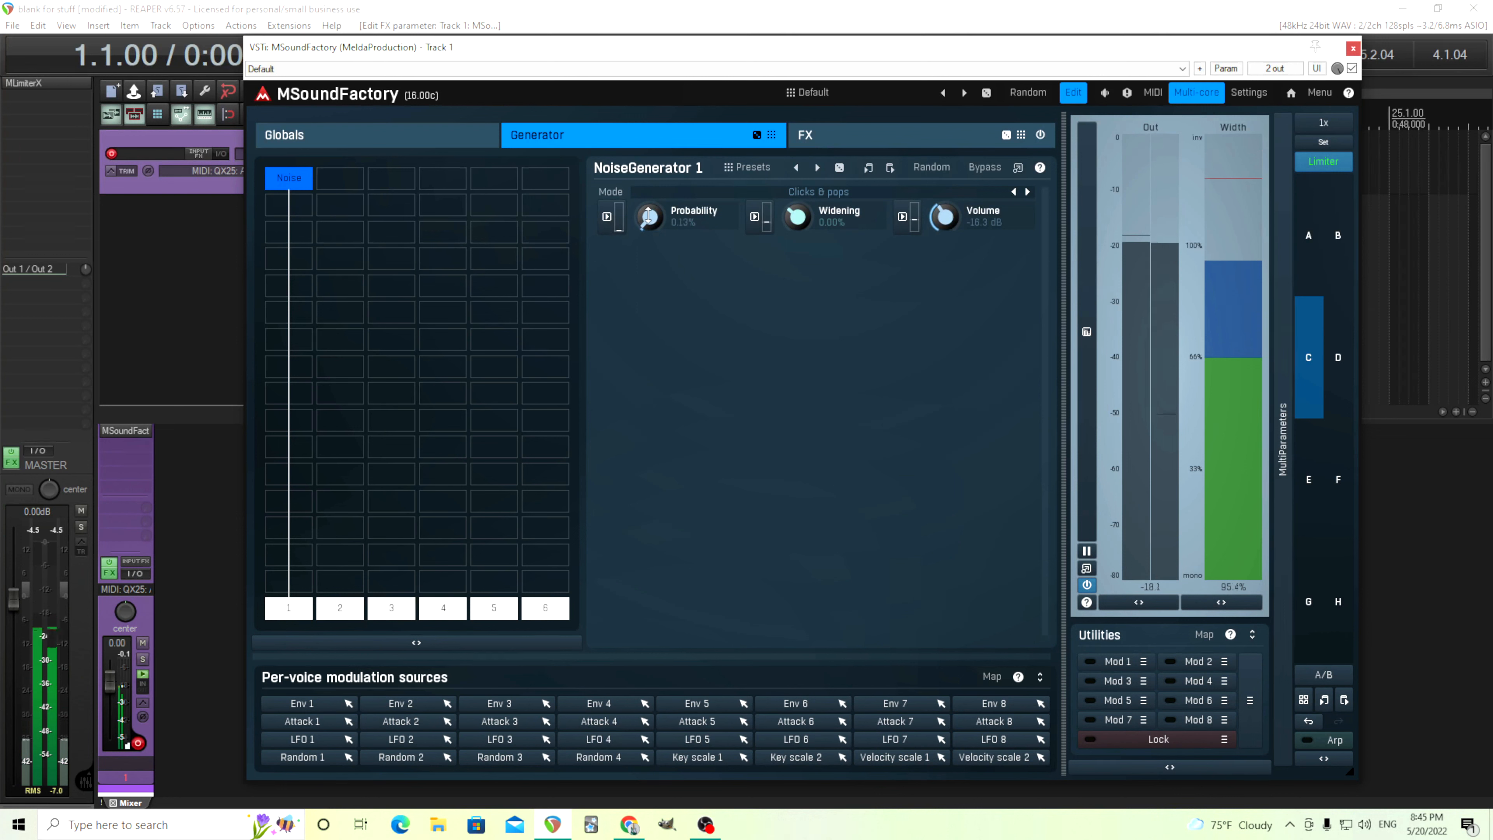
- Switch the noise generator's mode to Stairs and set its volume to about -14.8 dB
{"action": "left_click_drag", "start_coordinate": [944, 219], "coordinate": [944, 209]}
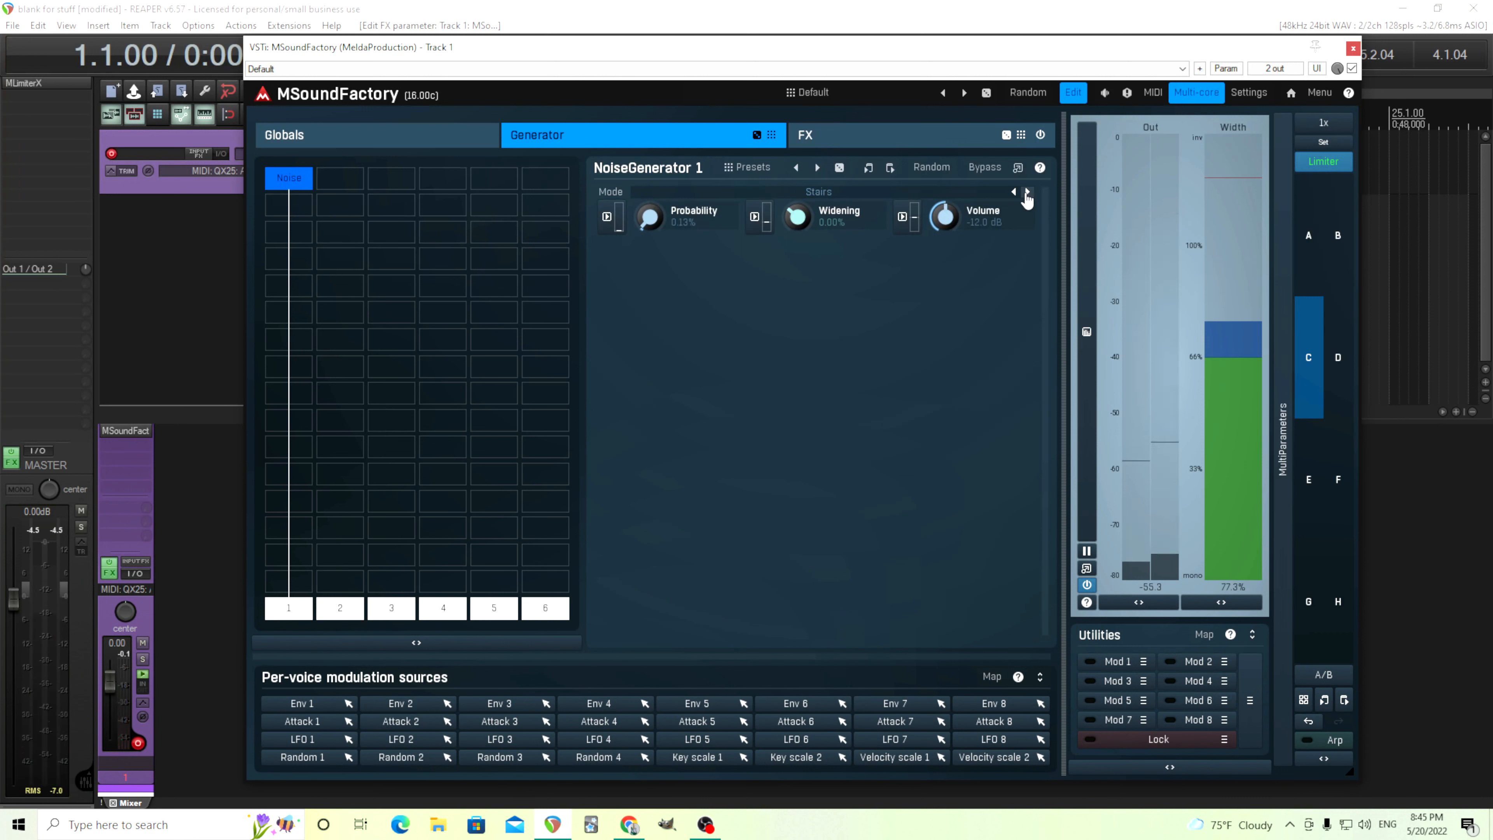
{"action": "left_click", "coordinate": [1027, 193]}
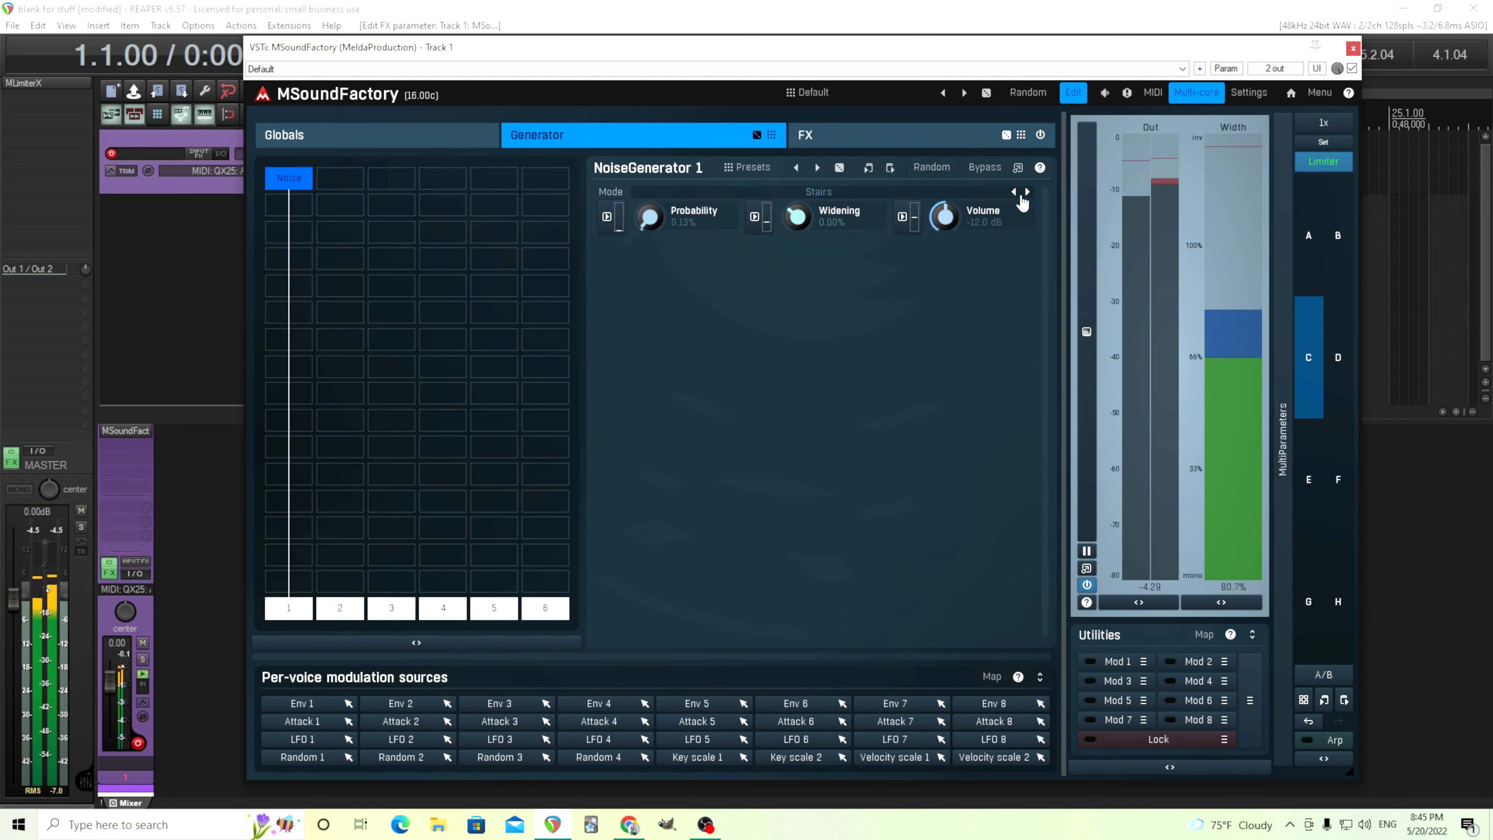
{"action": "left_click_drag", "start_coordinate": [943, 218], "coordinate": [944, 234]}
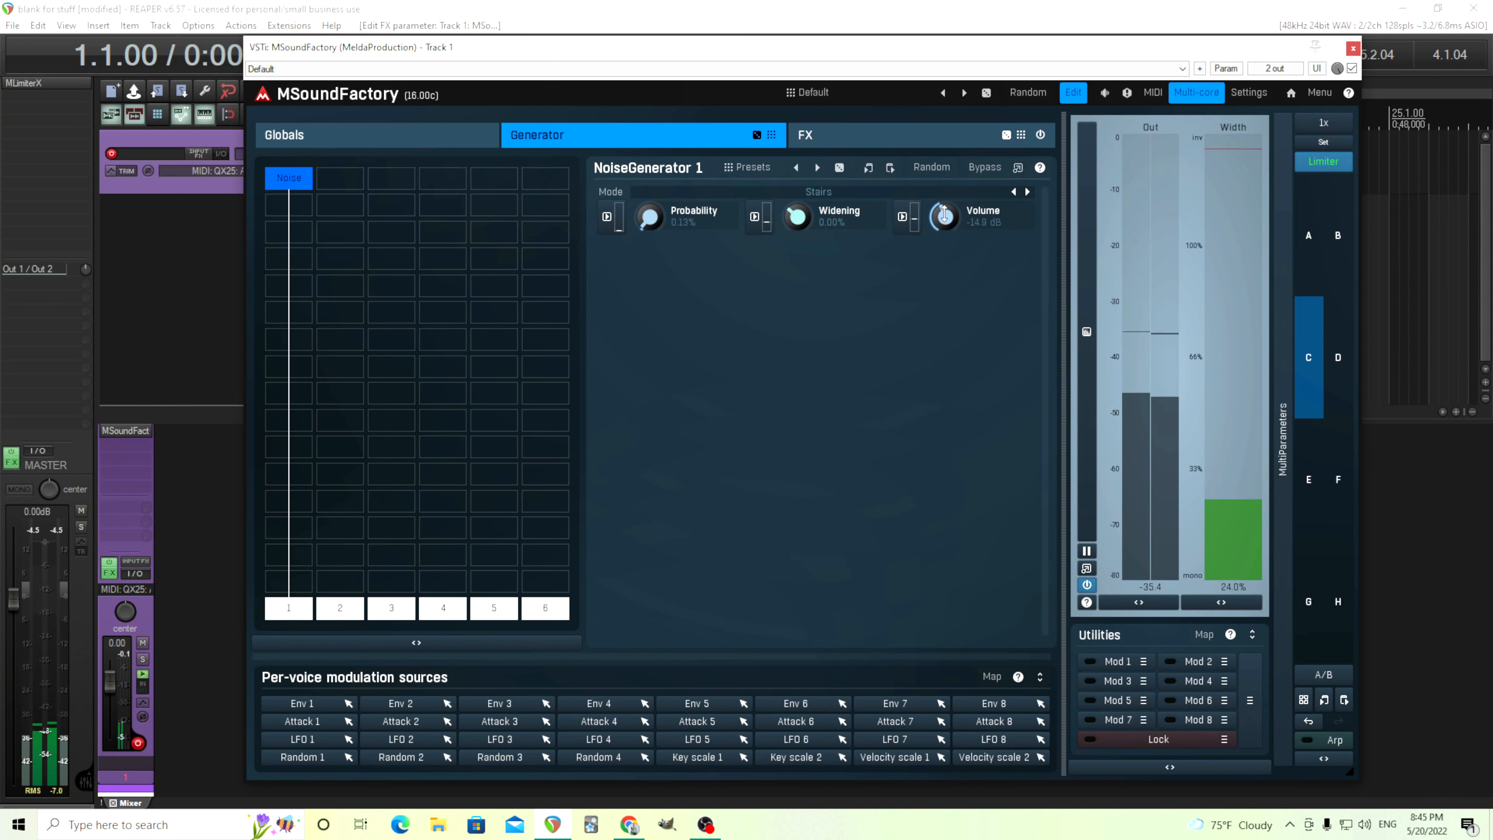
- Add a ModalFilter below the noise generator in the first column and load its All Harmonics preset
{"action": "left_click", "coordinate": [303, 266]}
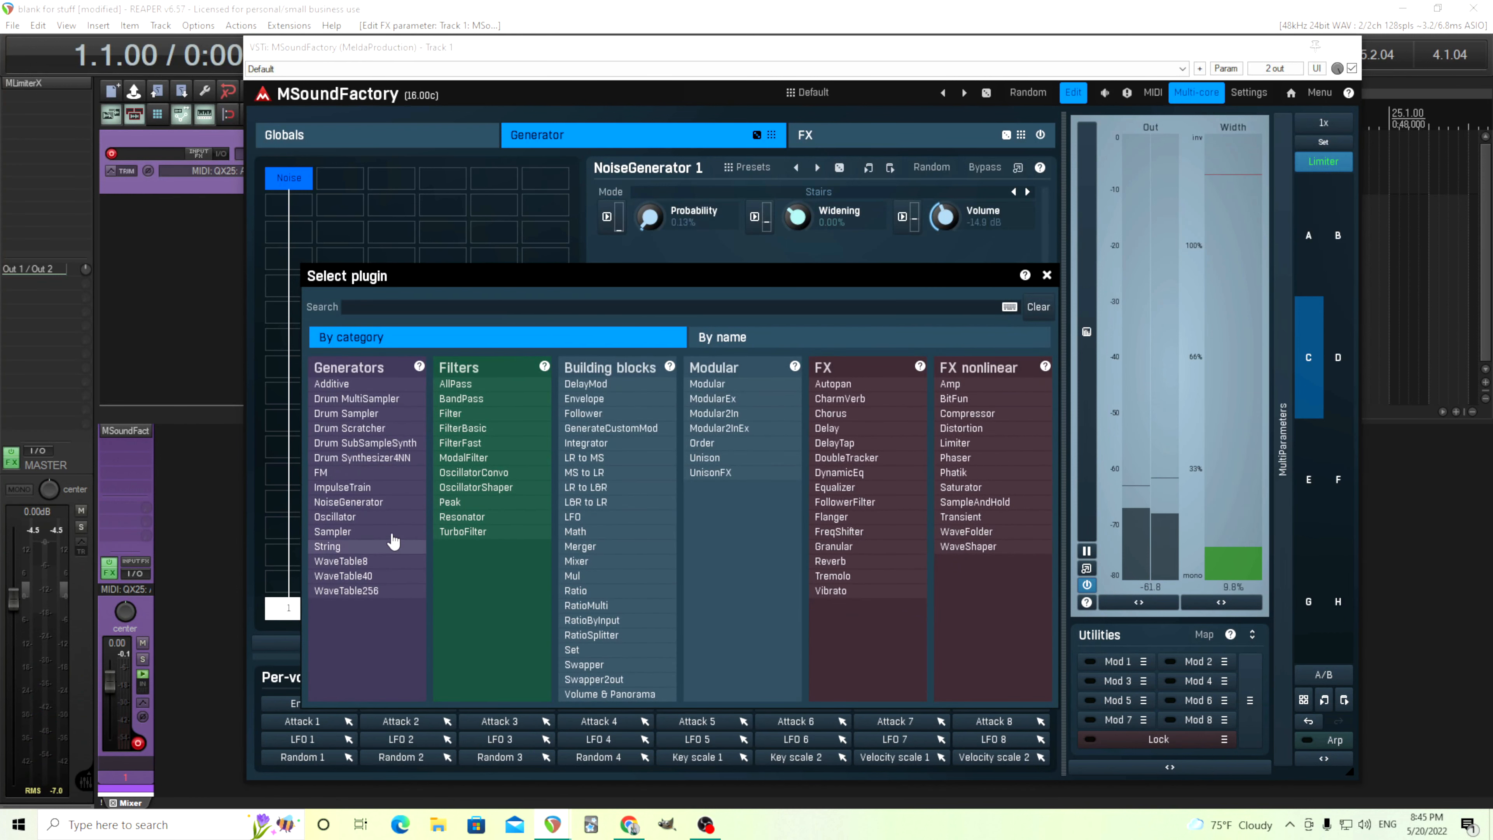
{"action": "left_click", "coordinate": [448, 458]}
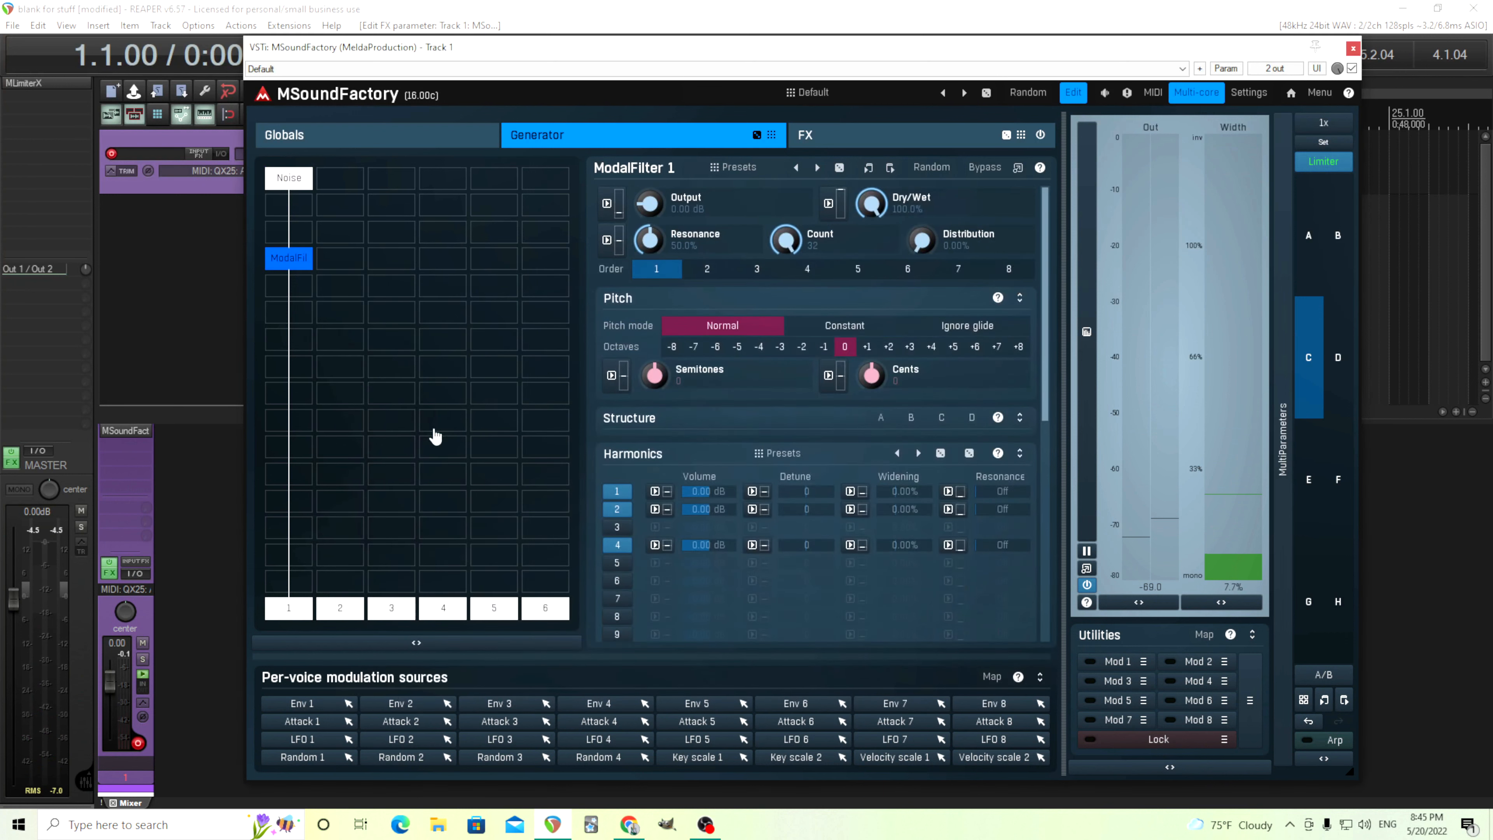
{"action": "left_click", "coordinate": [731, 172]}
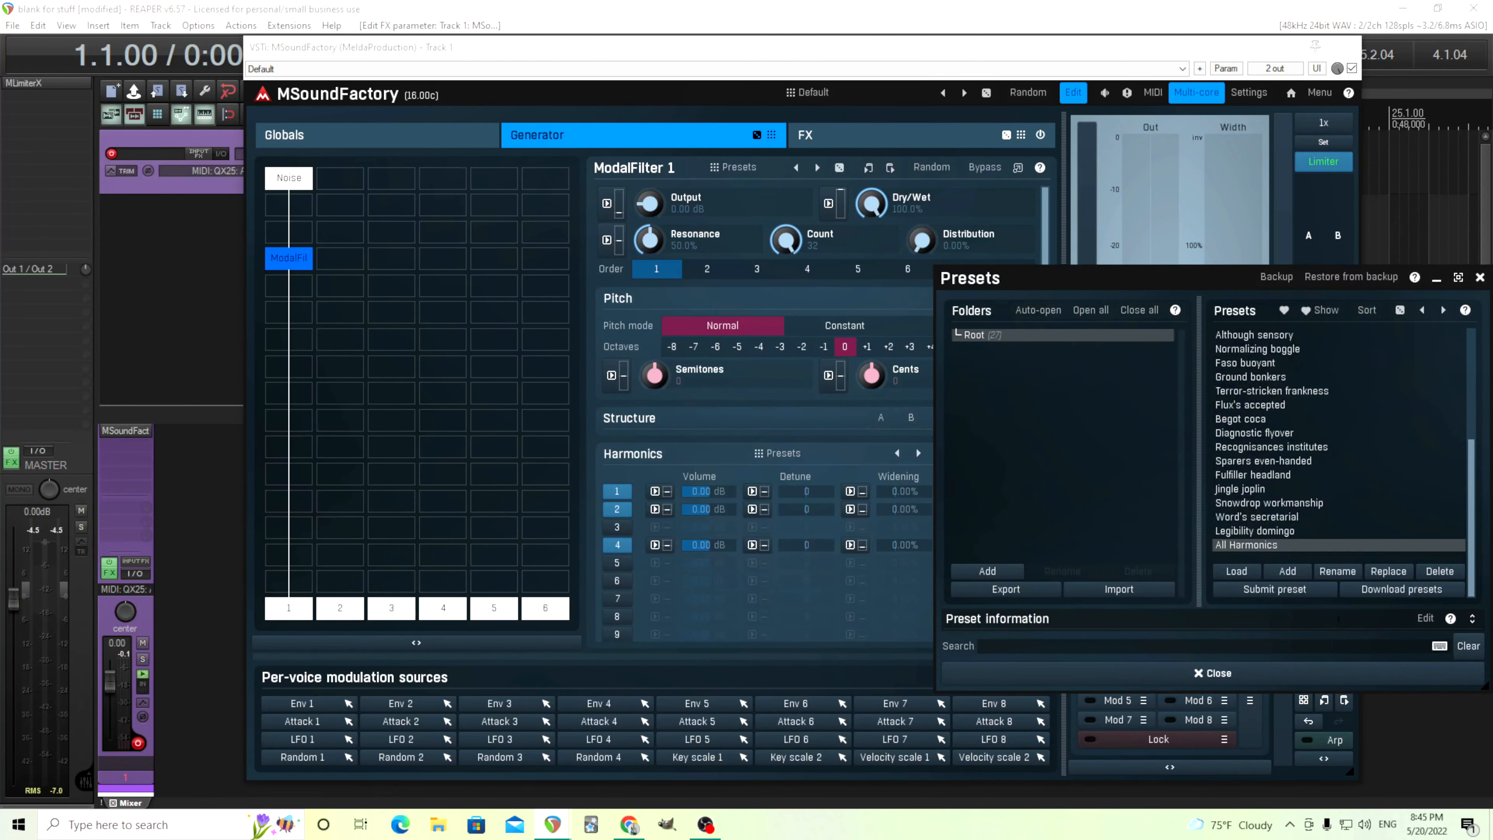
{"action": "left_click", "coordinate": [1284, 546]}
{"action": "left_click", "coordinate": [1250, 671]}
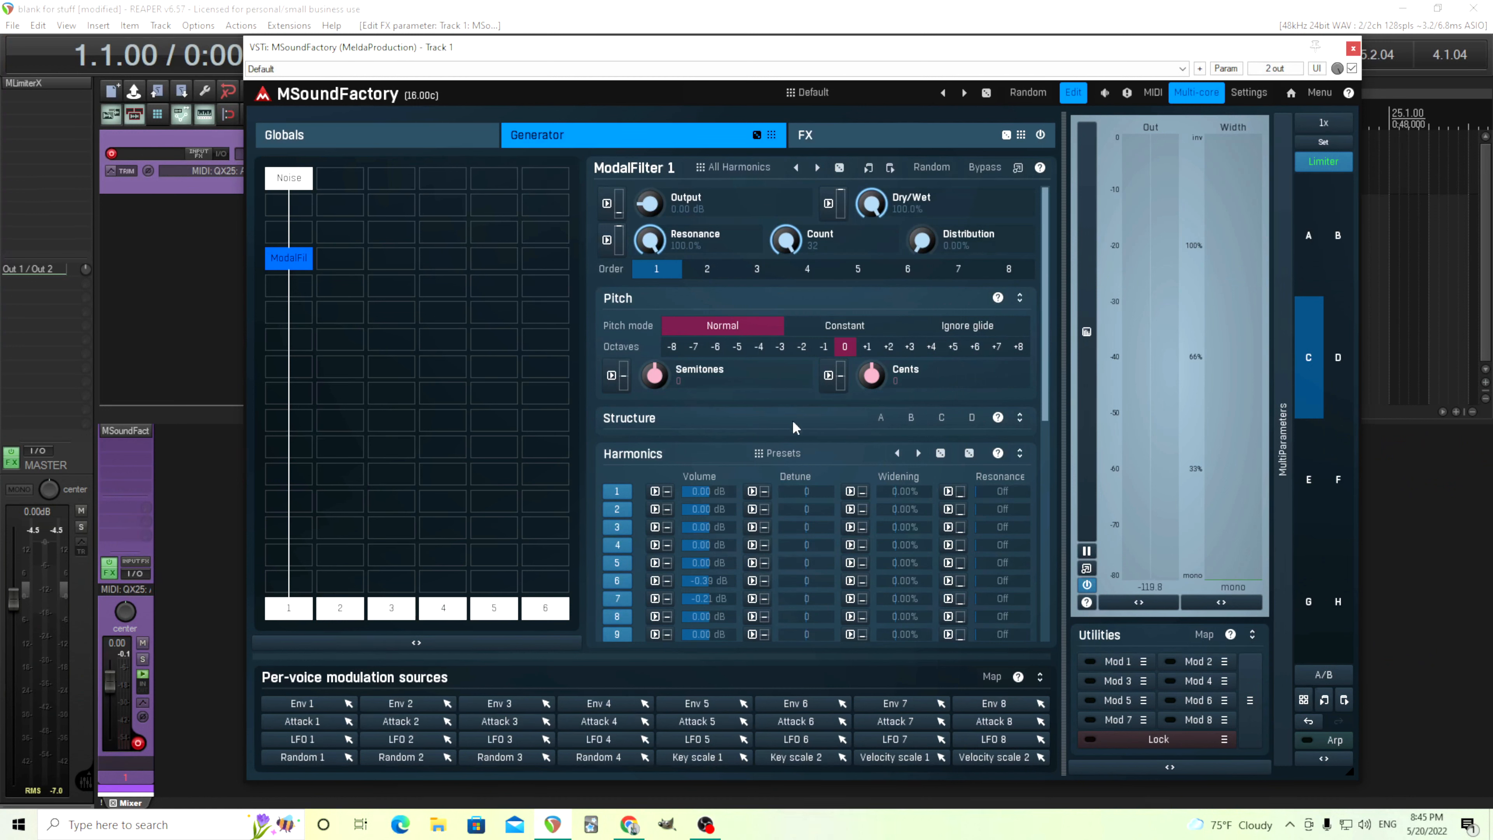
- Load the Xylophone preset into the ModalFilter's harmonic structure A
{"action": "left_click", "coordinate": [880, 416]}
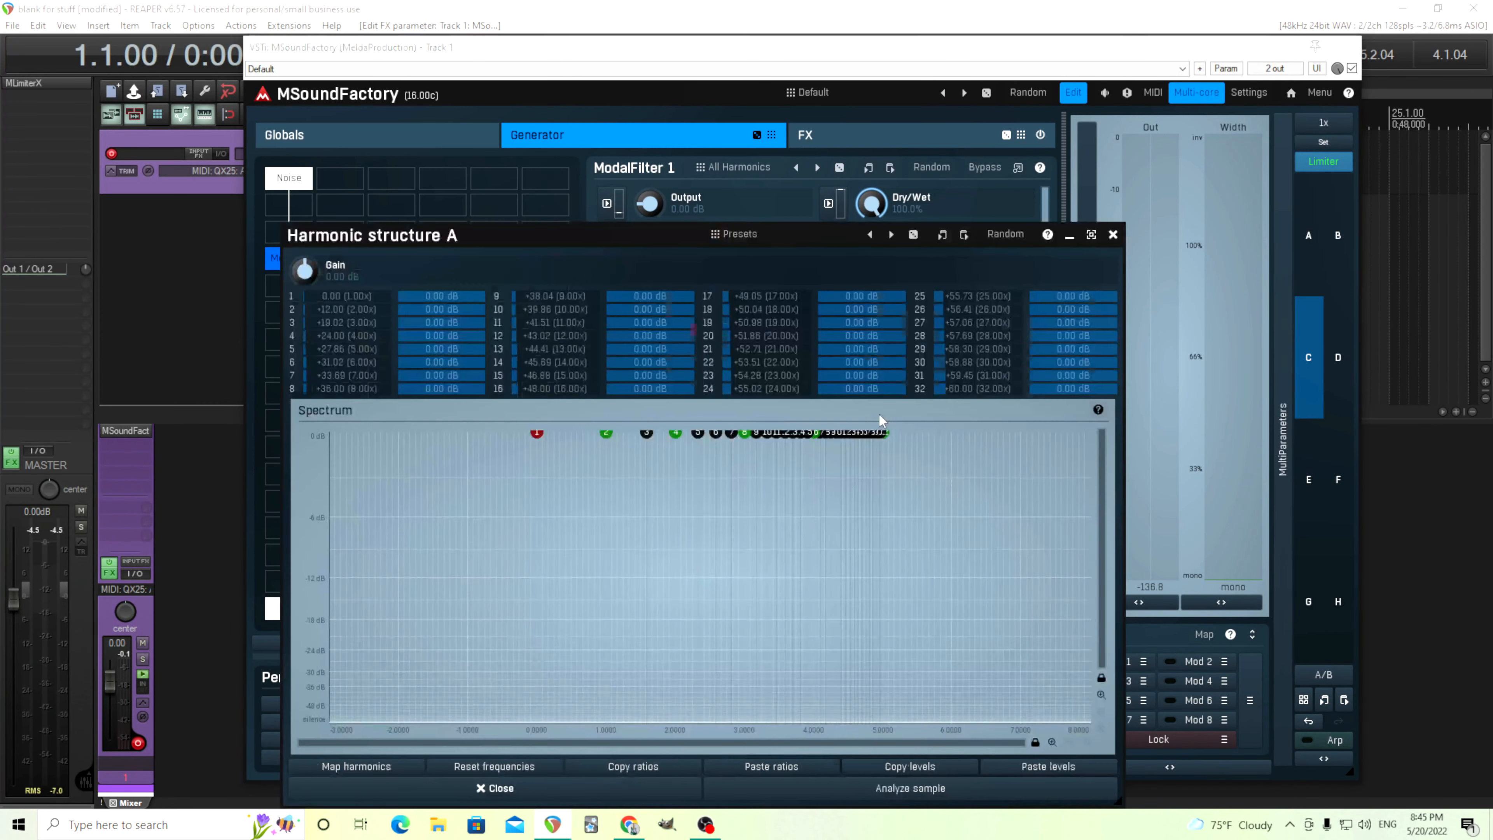
{"action": "left_click", "coordinate": [761, 236]}
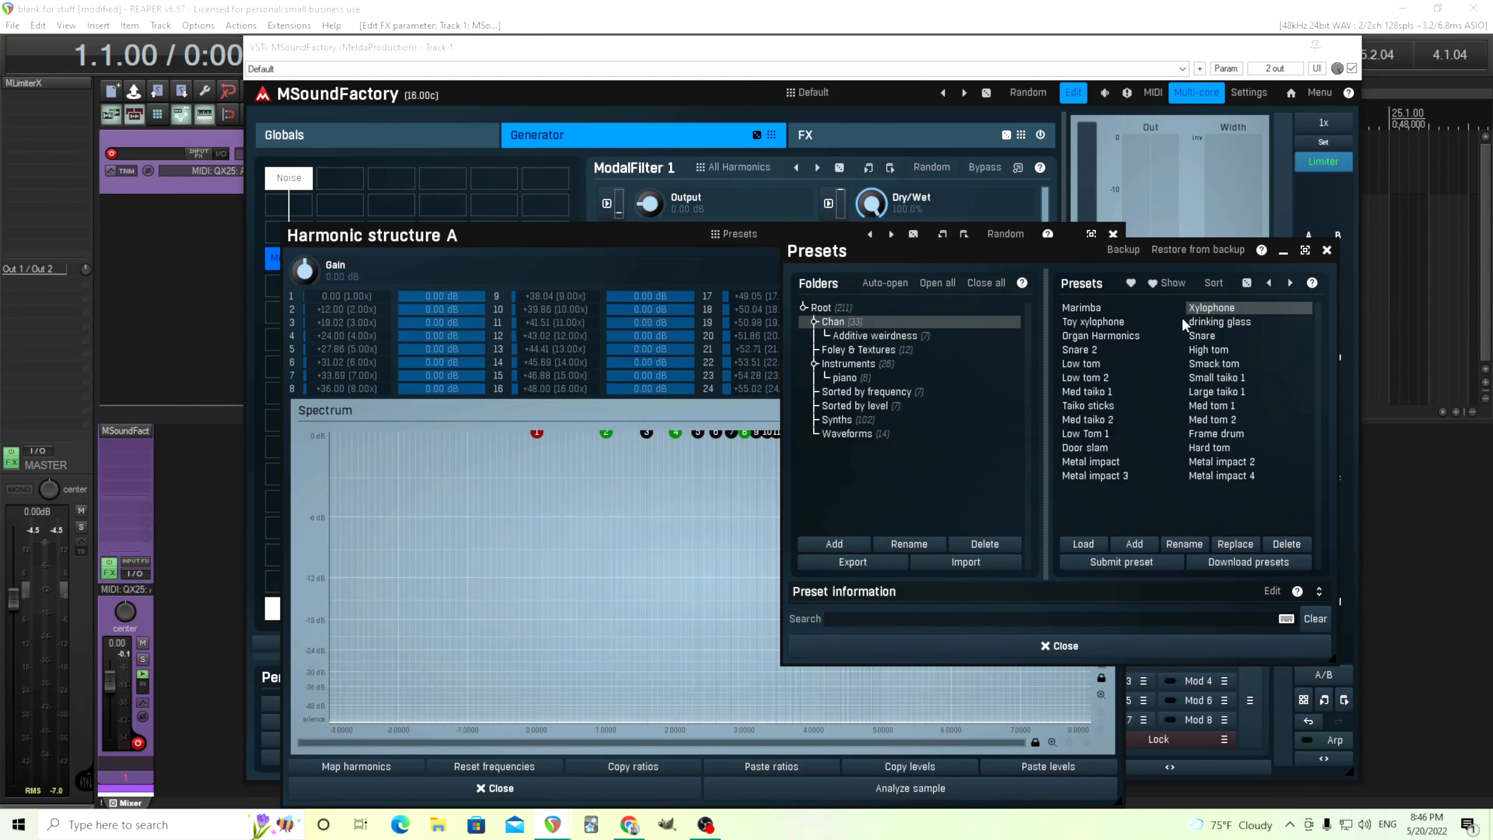
{"action": "left_click", "coordinate": [1188, 308]}
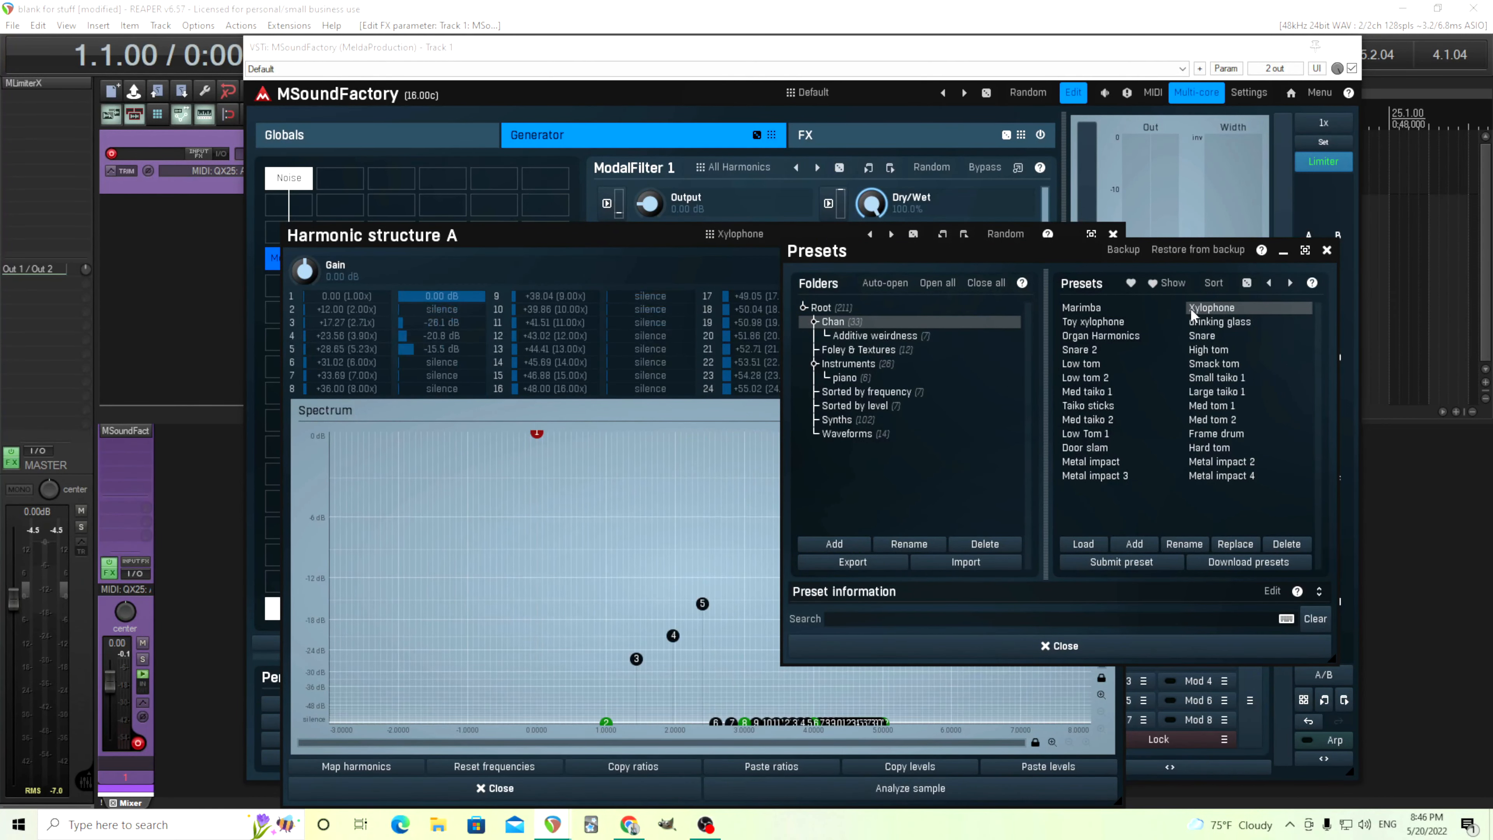
{"action": "left_click", "coordinate": [1023, 652]}
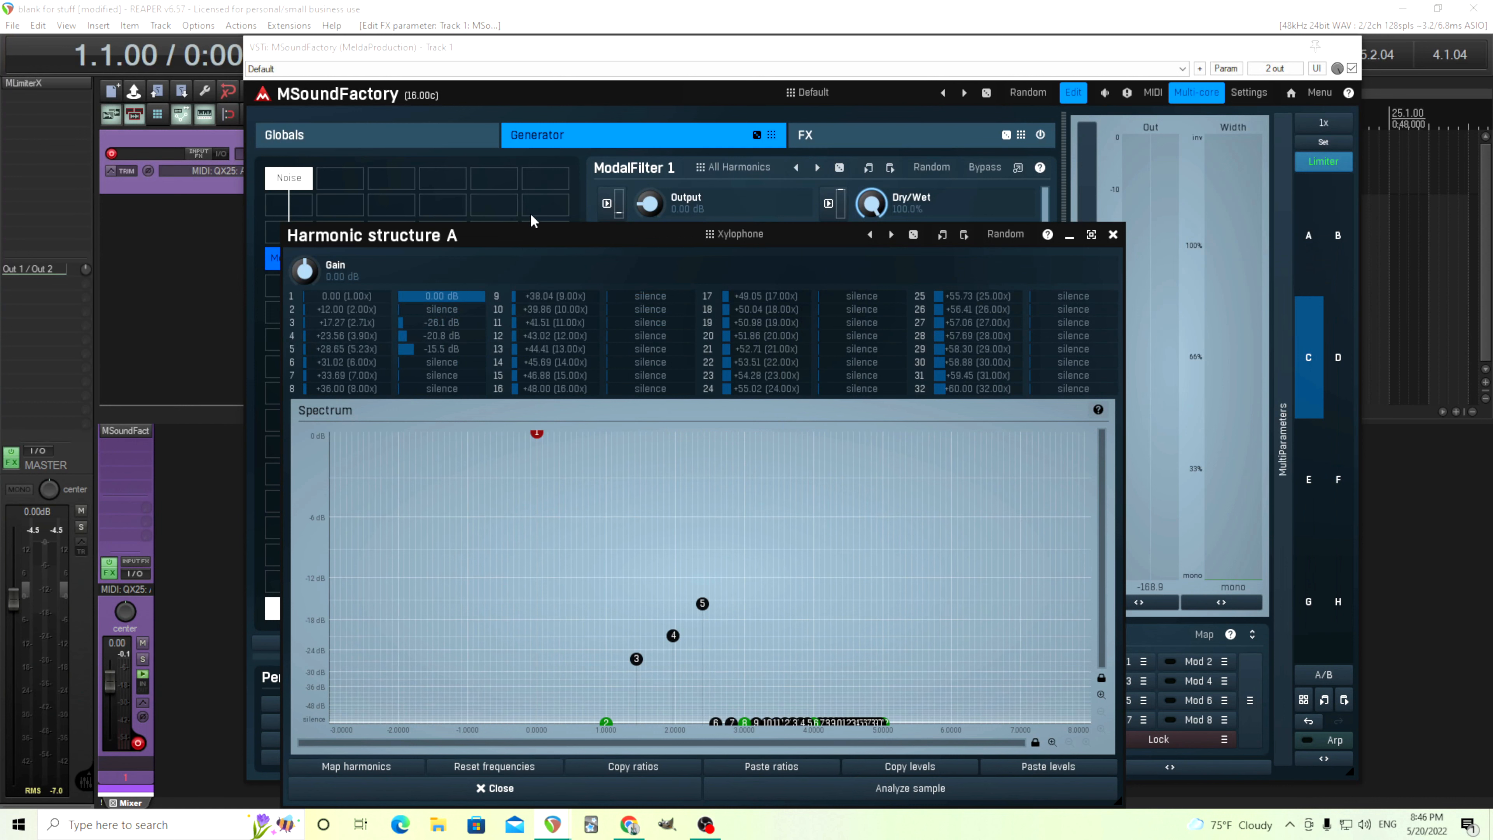
{"action": "left_click_drag", "start_coordinate": [561, 232], "coordinate": [543, 194]}
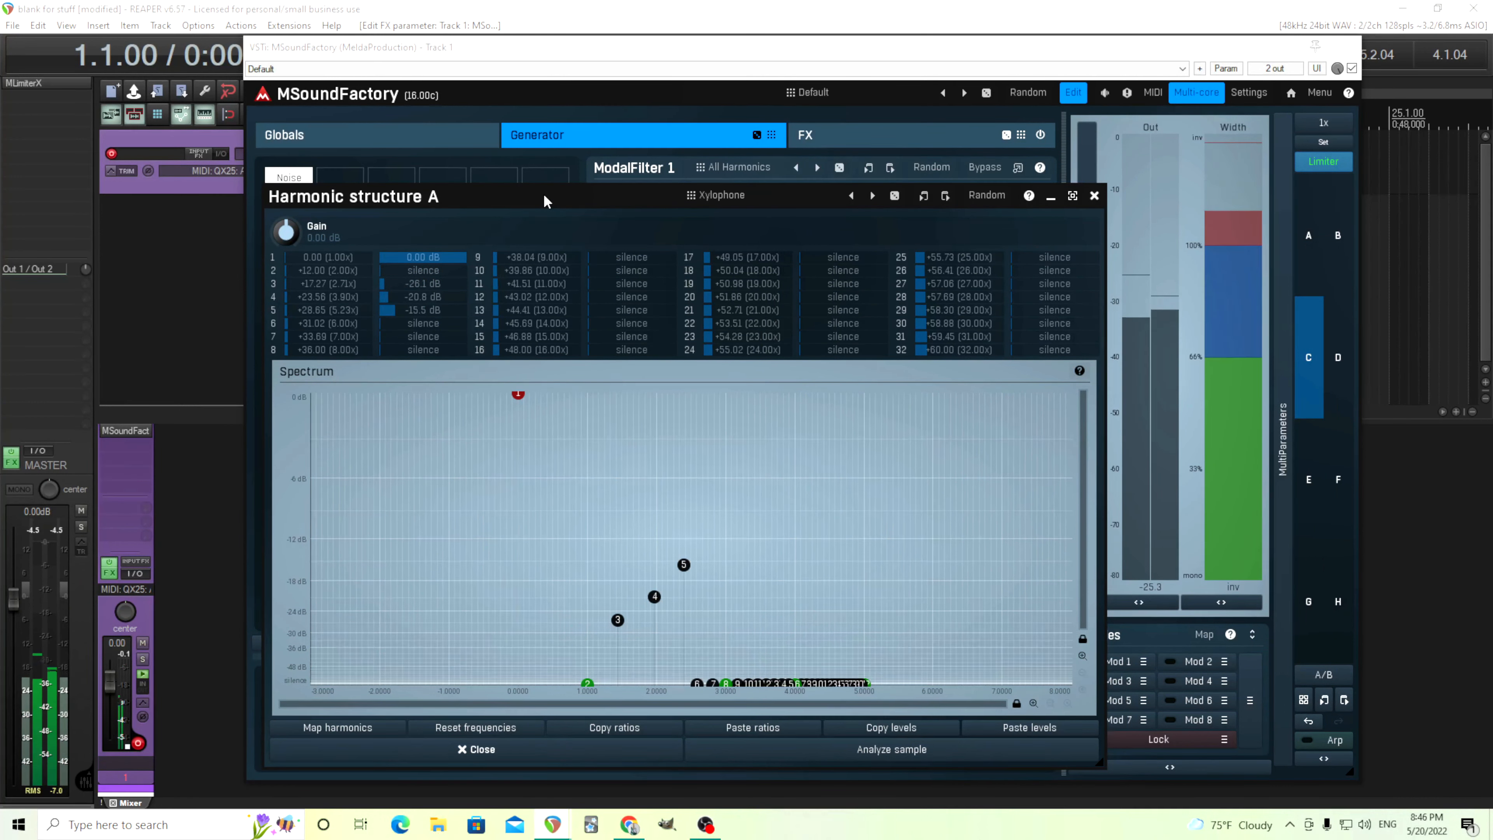
{"action": "left_click", "coordinate": [1045, 197]}
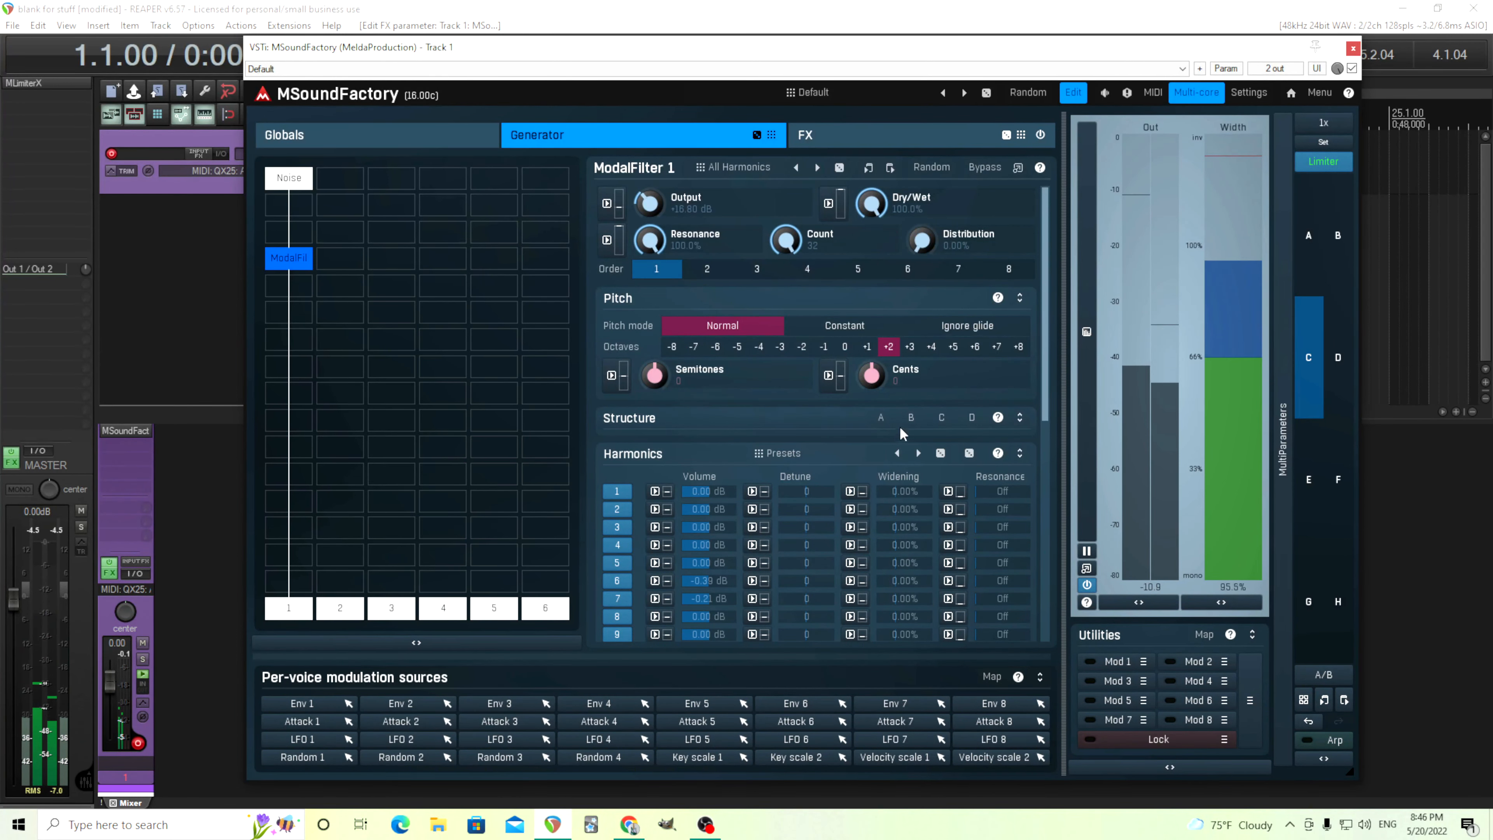
- Audition the Marimba, Toy xylophone, drinking glass, Organ Harmonics and Snare presets for harmonic structure A
{"action": "left_click", "coordinate": [881, 417]}
{"action": "left_click", "coordinate": [715, 195]}
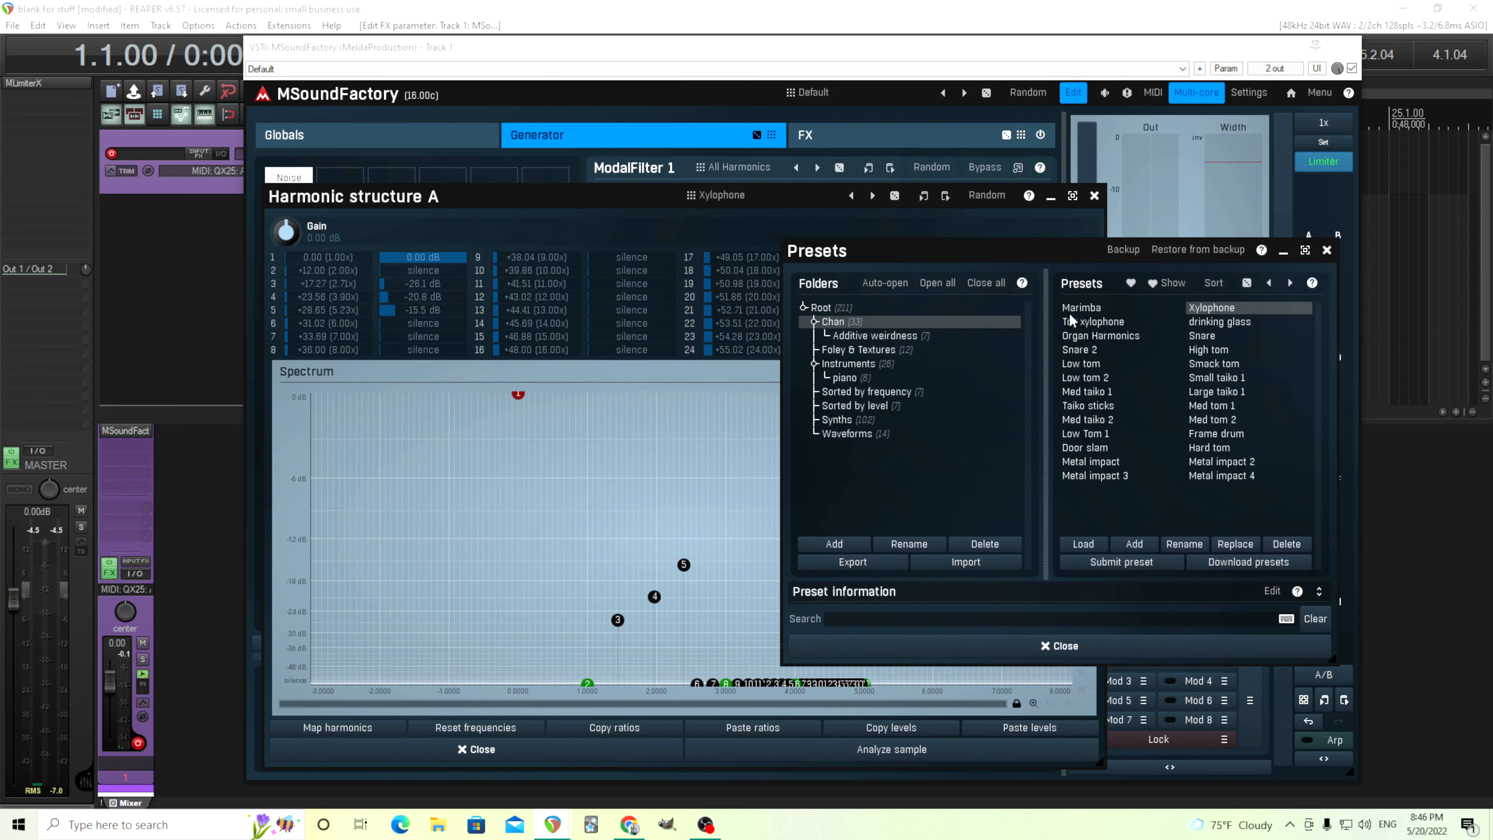
{"action": "left_click", "coordinate": [1097, 307]}
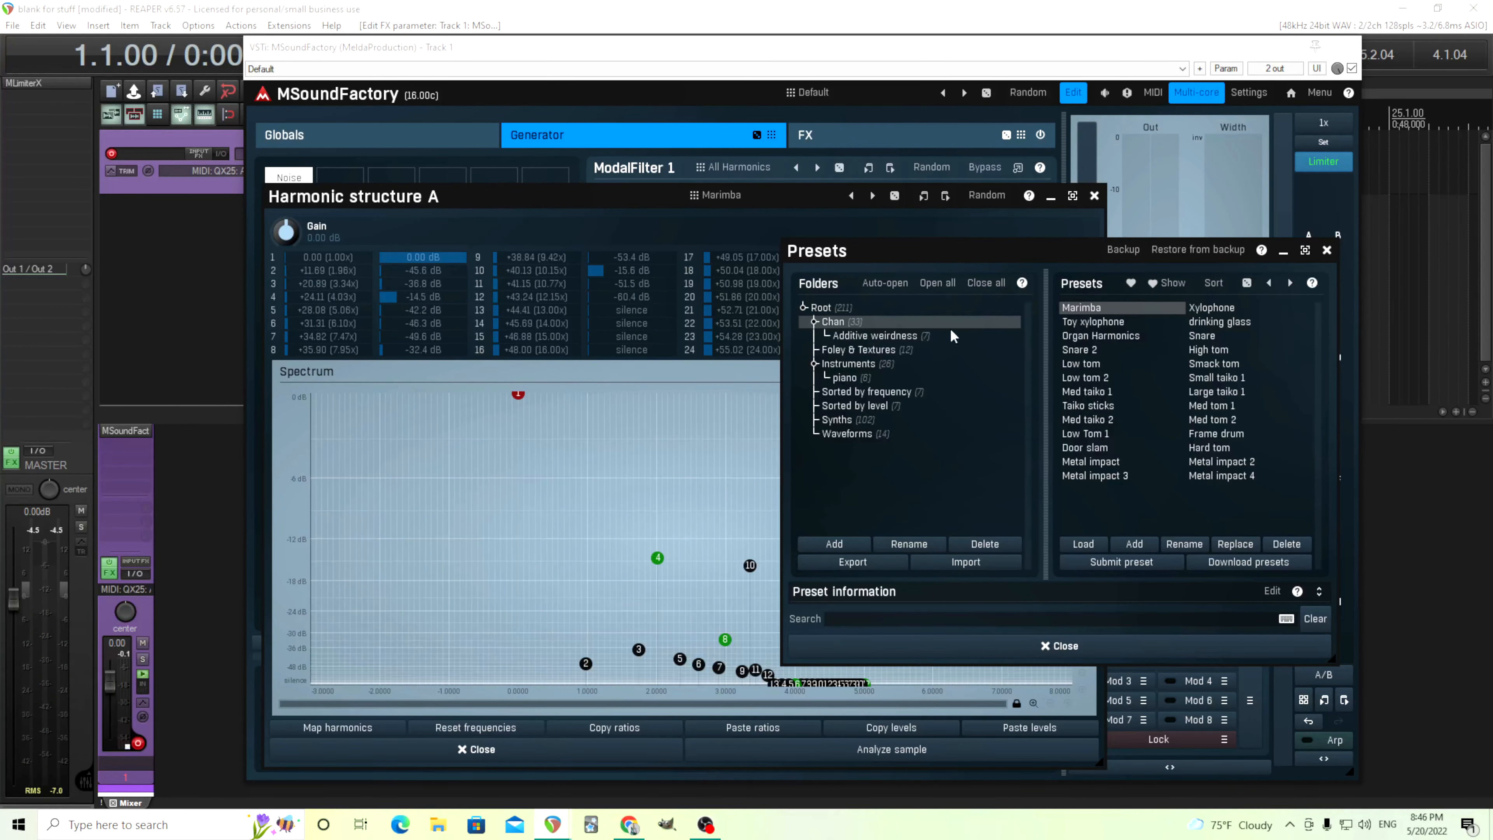
{"action": "left_click", "coordinate": [1063, 323]}
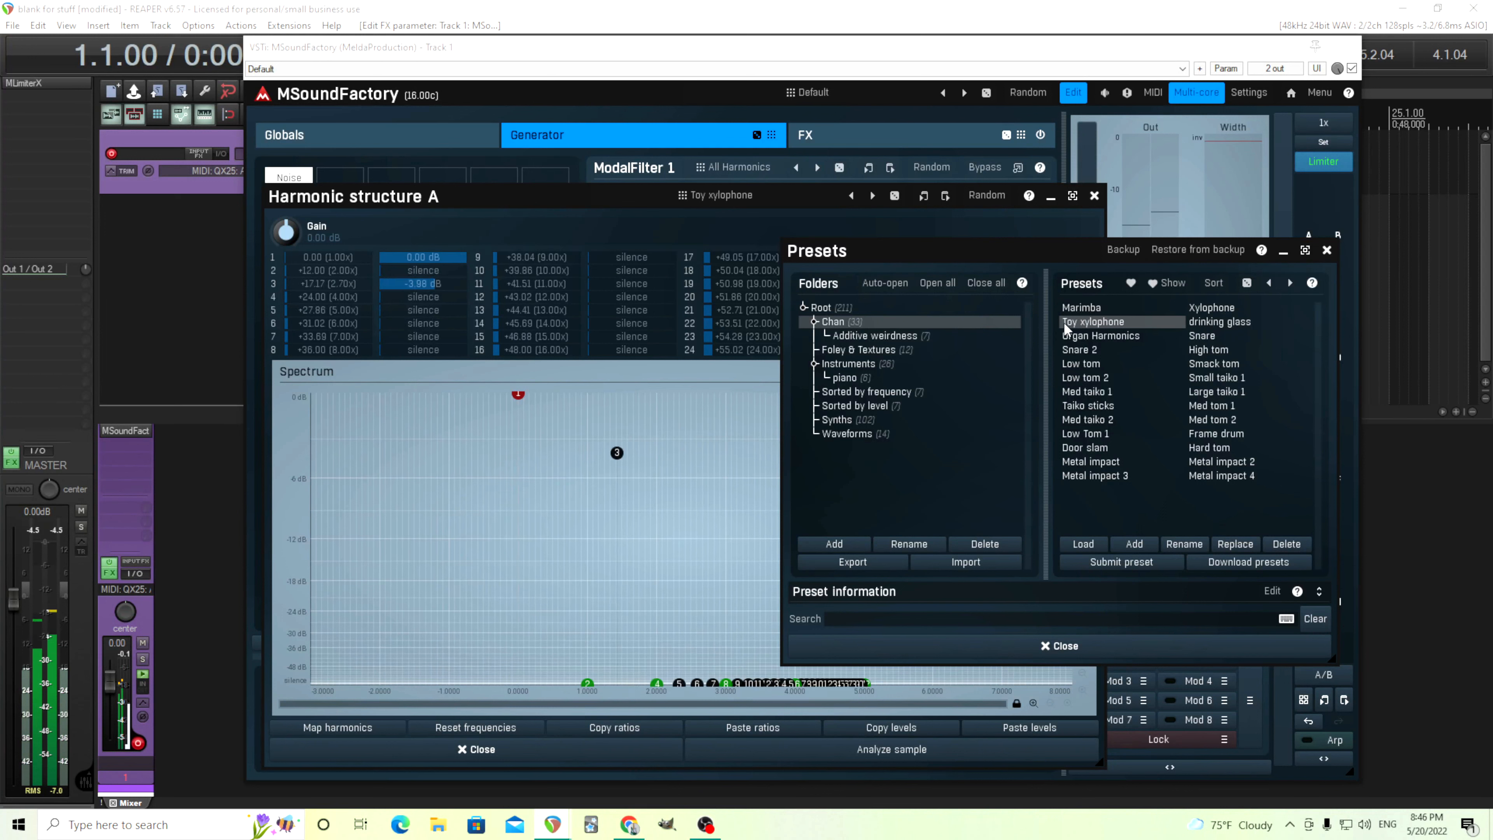
{"action": "left_click", "coordinate": [1206, 317]}
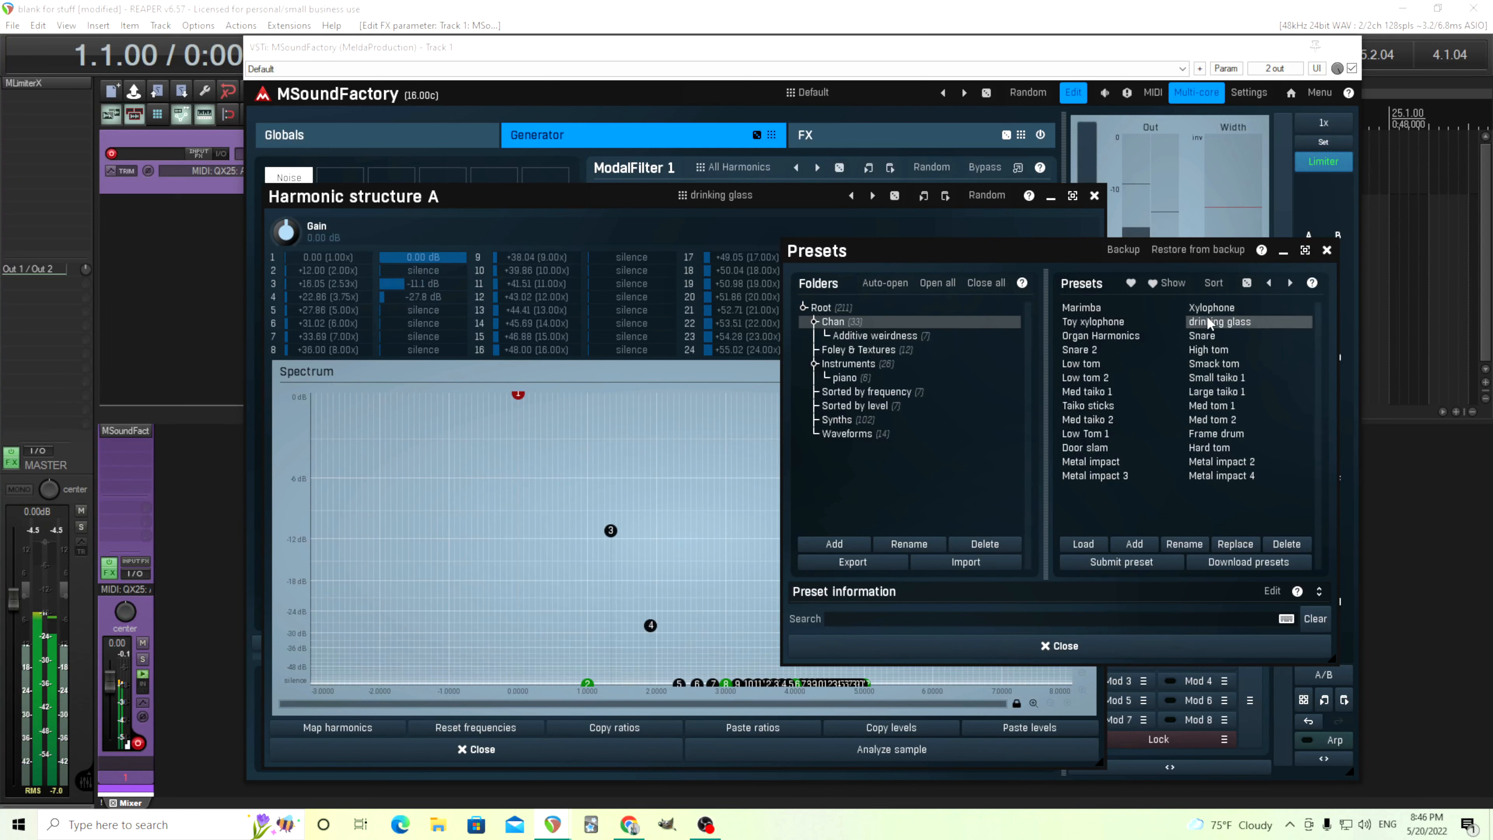
{"action": "left_click", "coordinate": [1134, 333]}
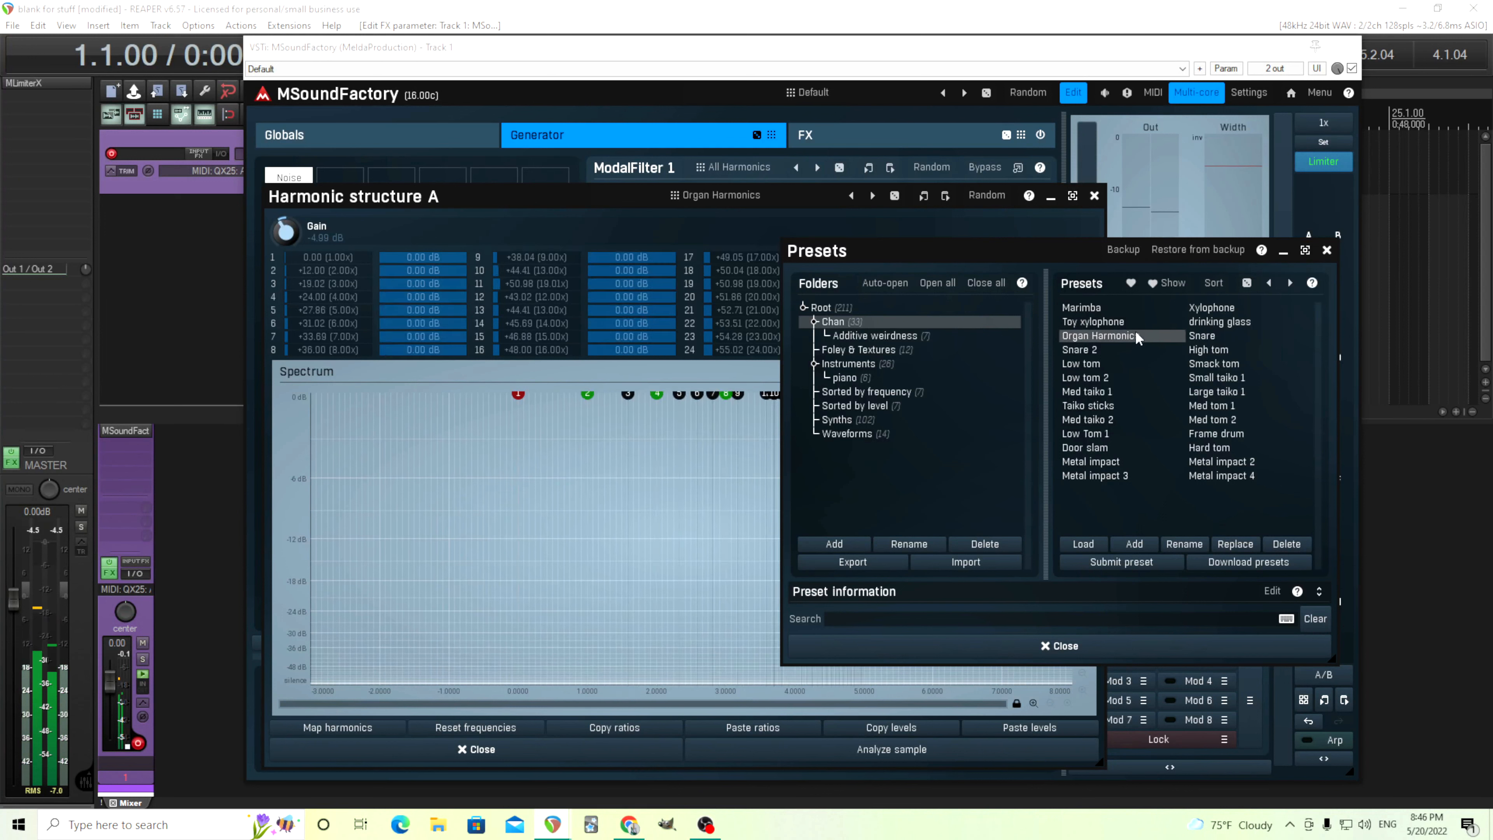
{"action": "left_click", "coordinate": [1201, 335]}
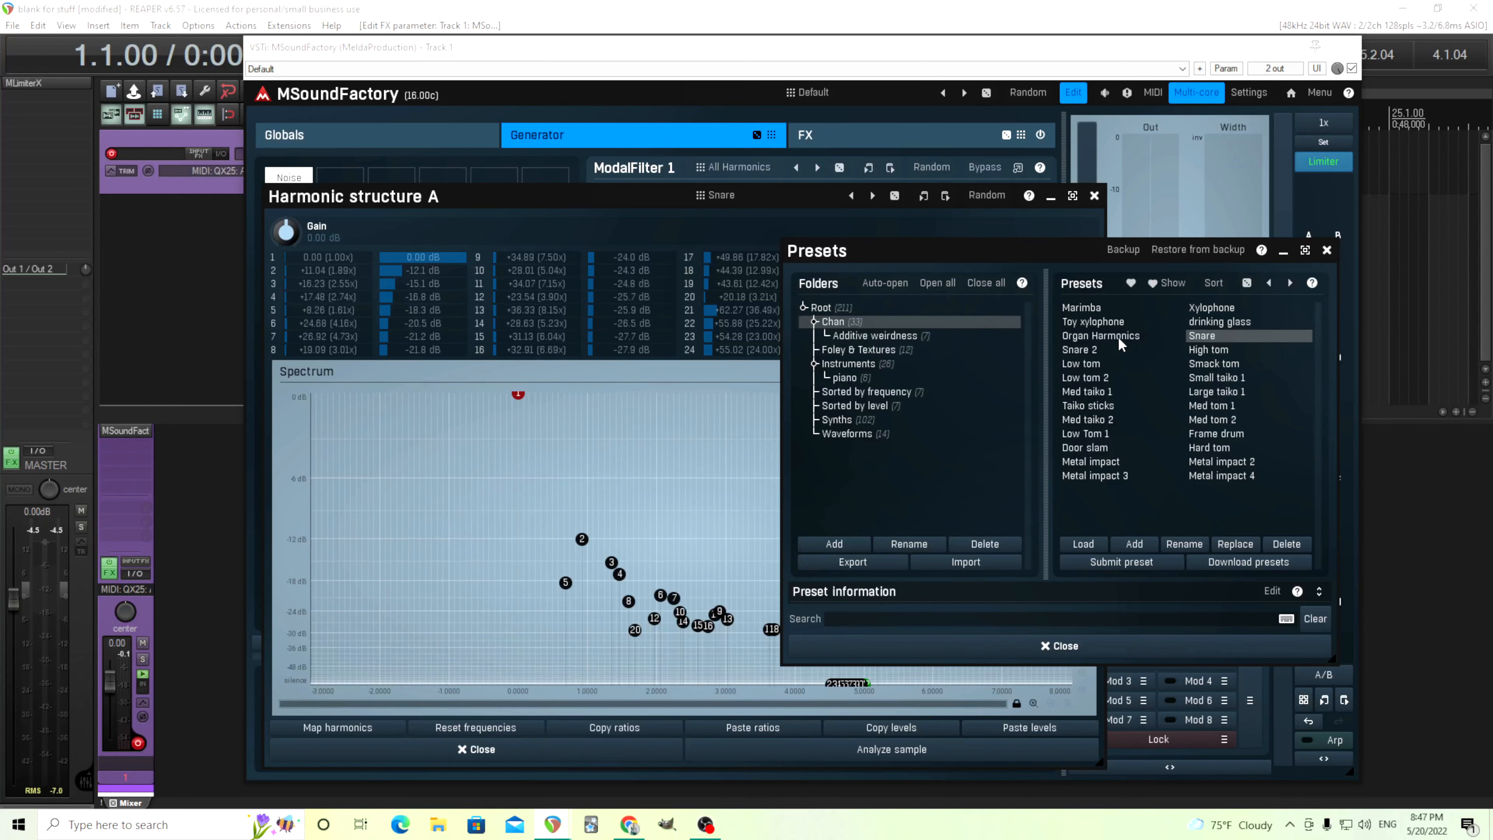
{"action": "left_click", "coordinate": [1109, 322]}
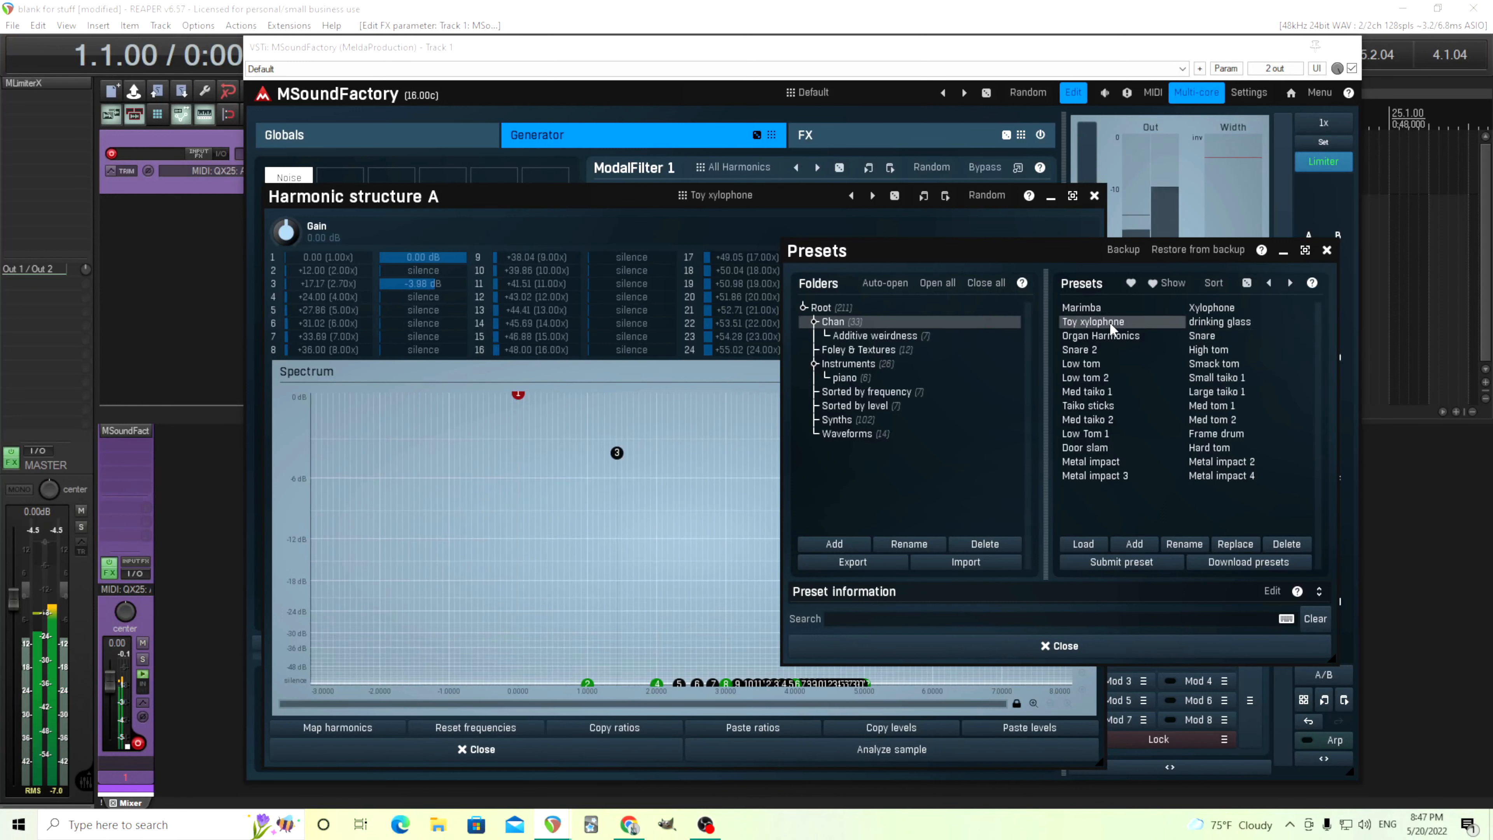
{"action": "left_click", "coordinate": [1123, 310]}
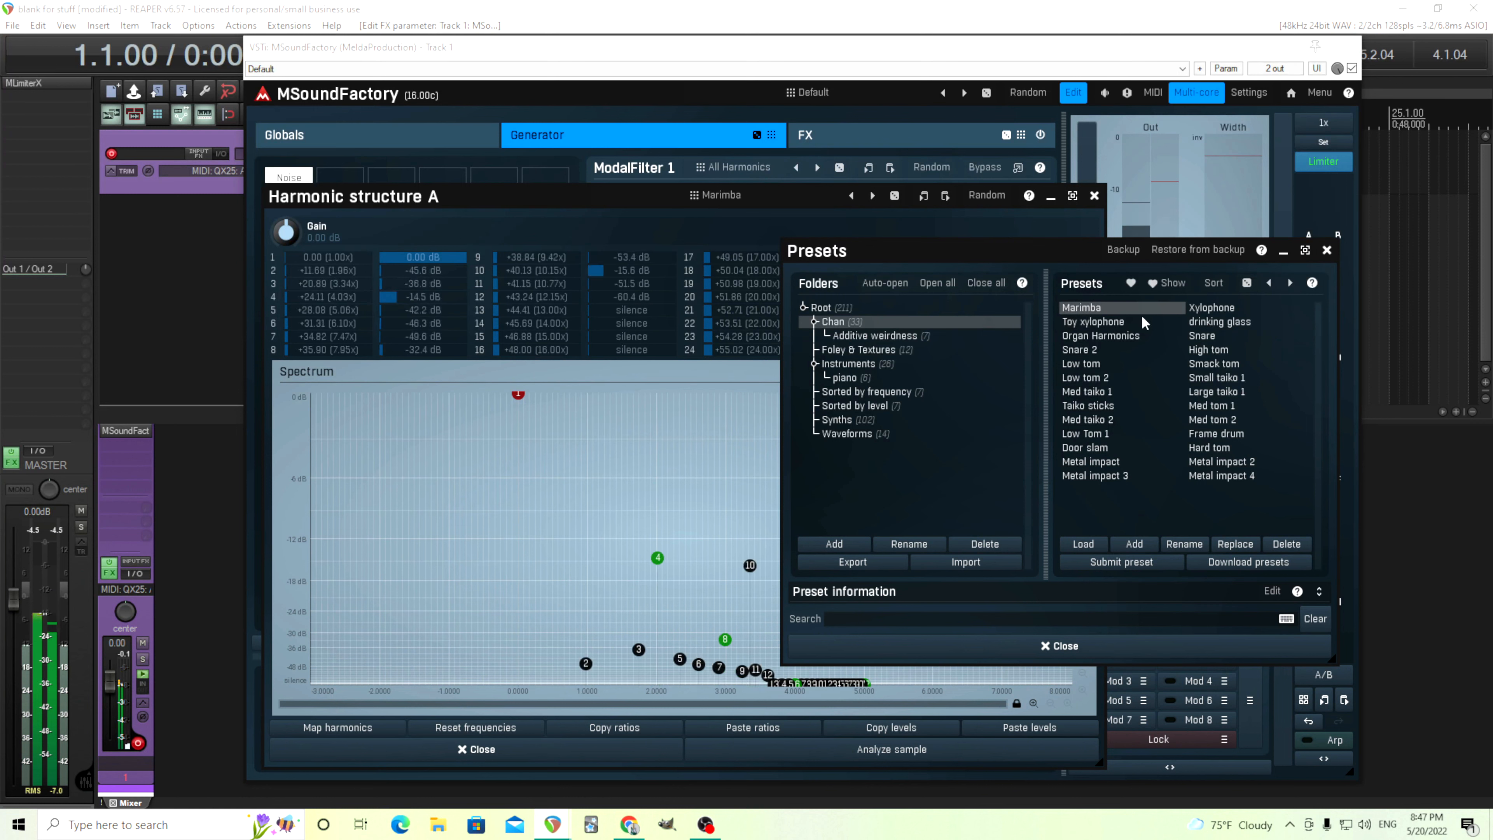
- Load the drinking glass preset into harmonic structure A and raise the ModalFilter's output to about -9 dB
{"action": "left_click", "coordinate": [1206, 322]}
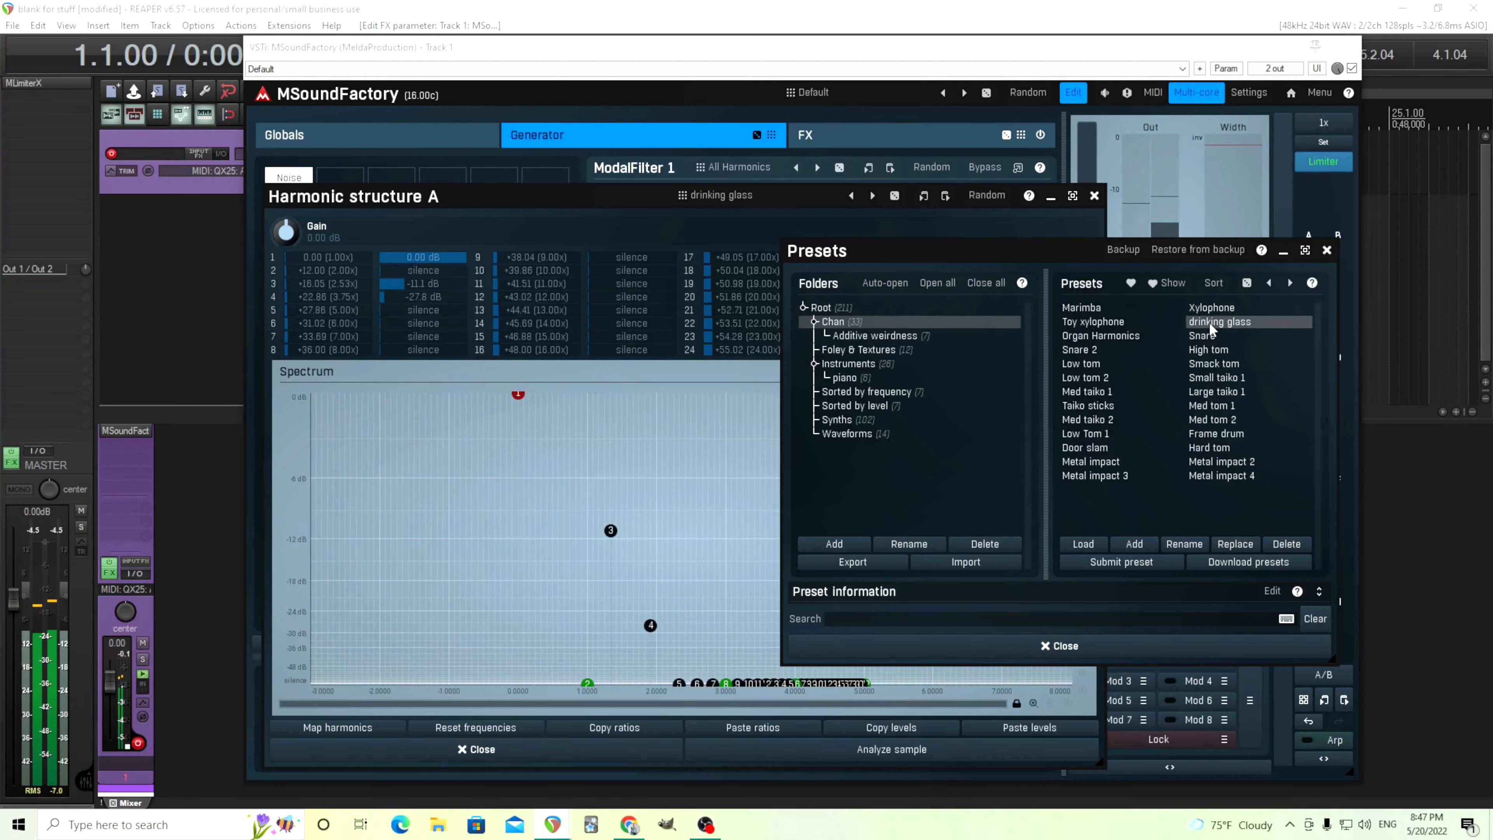
{"action": "left_click", "coordinate": [1108, 651]}
{"action": "left_click", "coordinate": [1094, 195]}
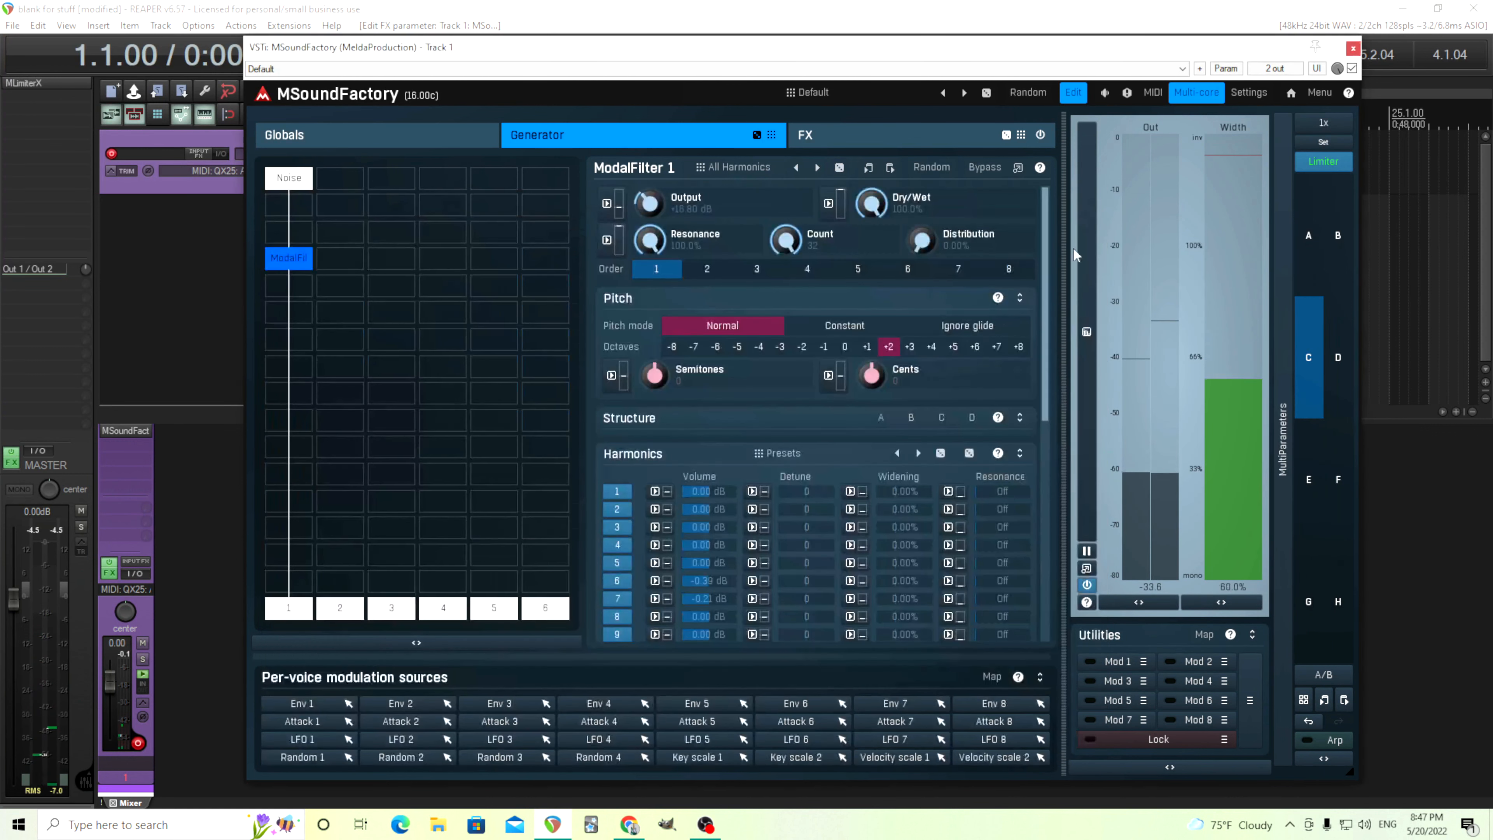
{"action": "left_click_drag", "start_coordinate": [649, 204], "coordinate": [648, 216]}
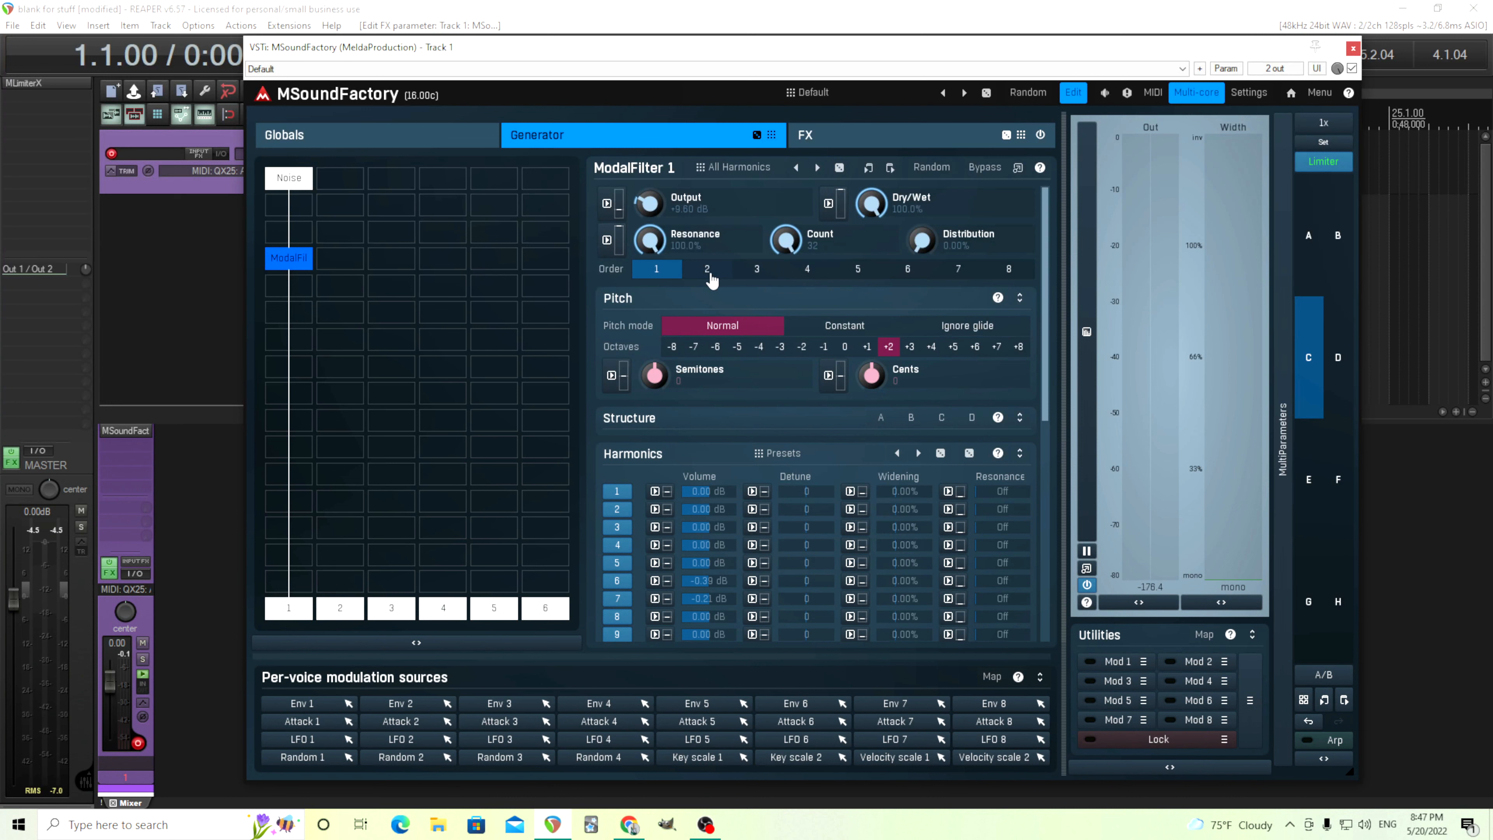
- Compare ModalFilter orders 3, 2 and 1, lower the output to about -13.2 dB and settle on order 2
{"action": "left_click", "coordinate": [750, 273]}
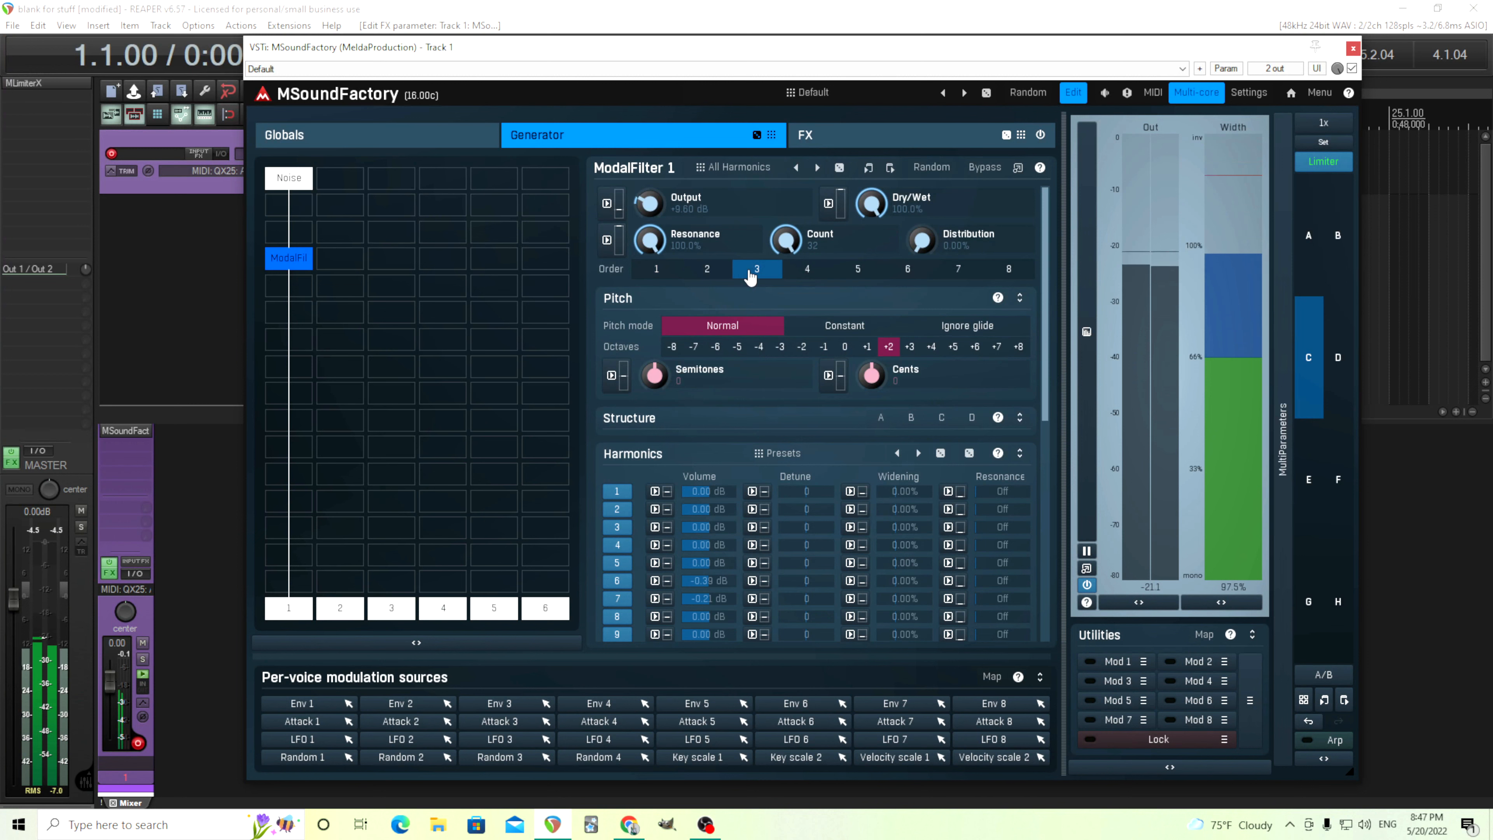
{"action": "left_click", "coordinate": [720, 273]}
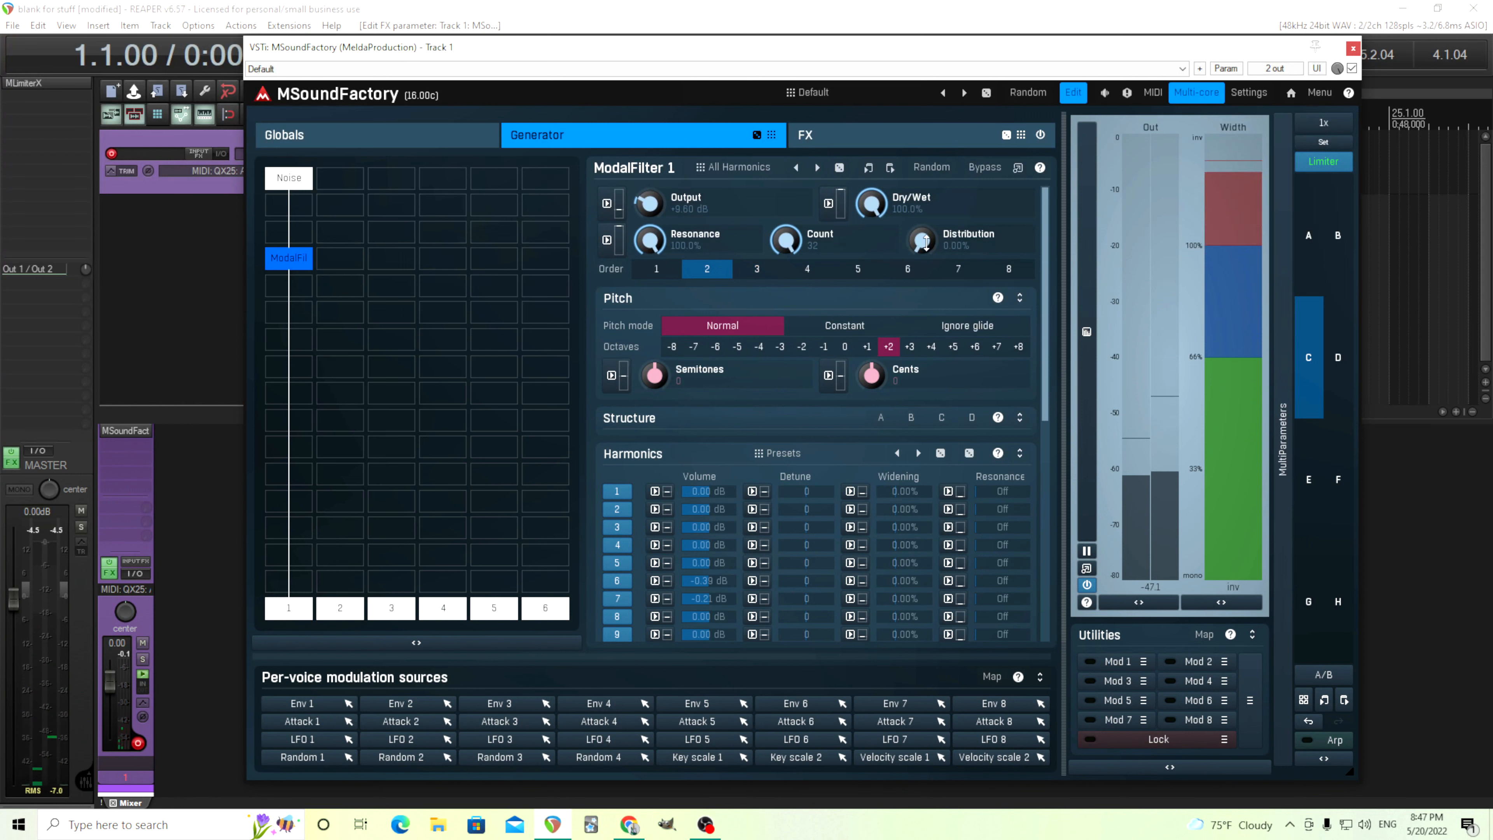
{"action": "left_click", "coordinate": [680, 269]}
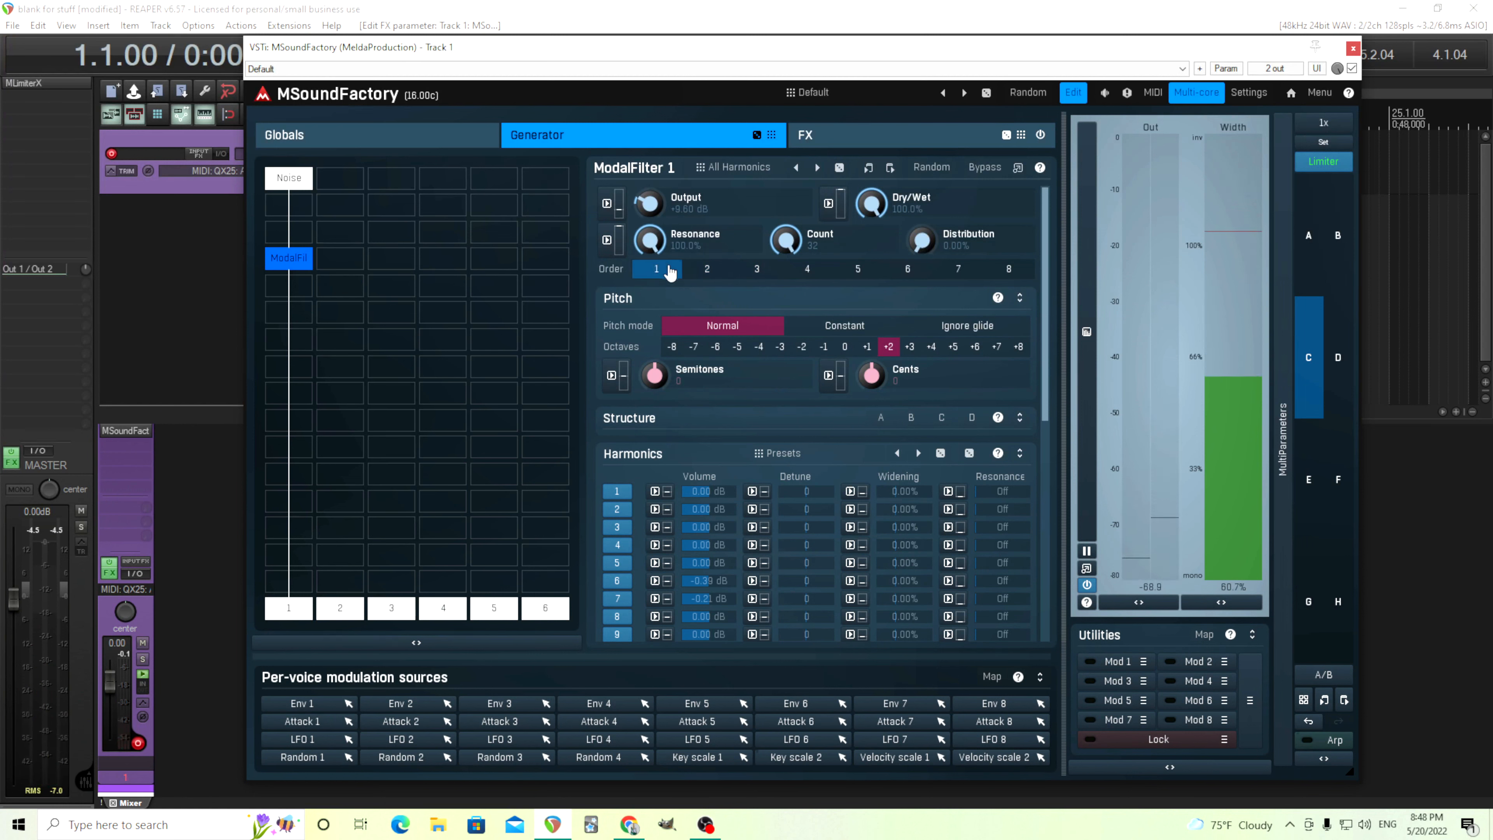
{"action": "left_click_drag", "start_coordinate": [649, 199], "coordinate": [648, 190]}
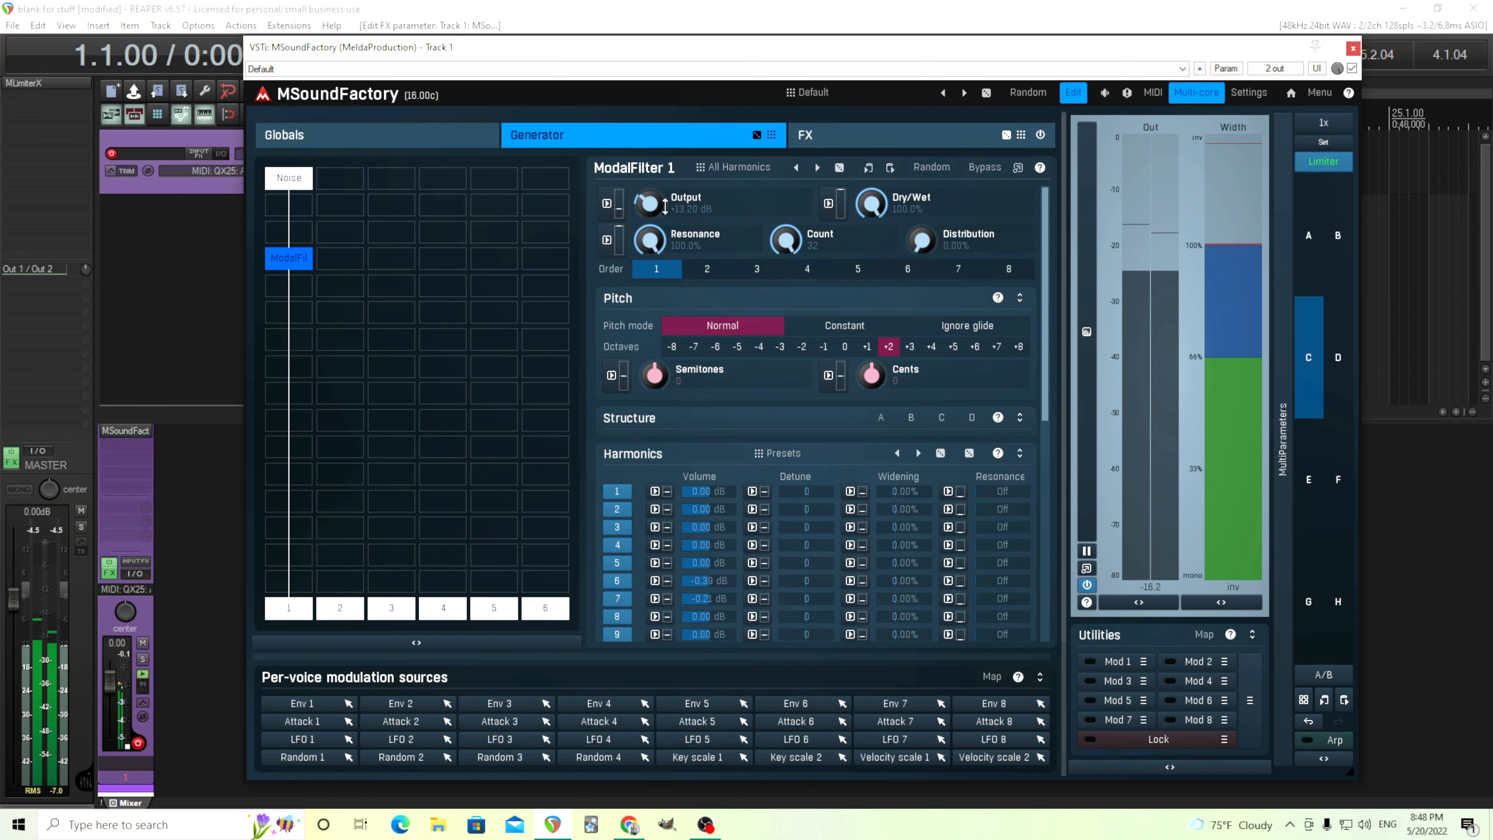
{"action": "left_click", "coordinate": [718, 271]}
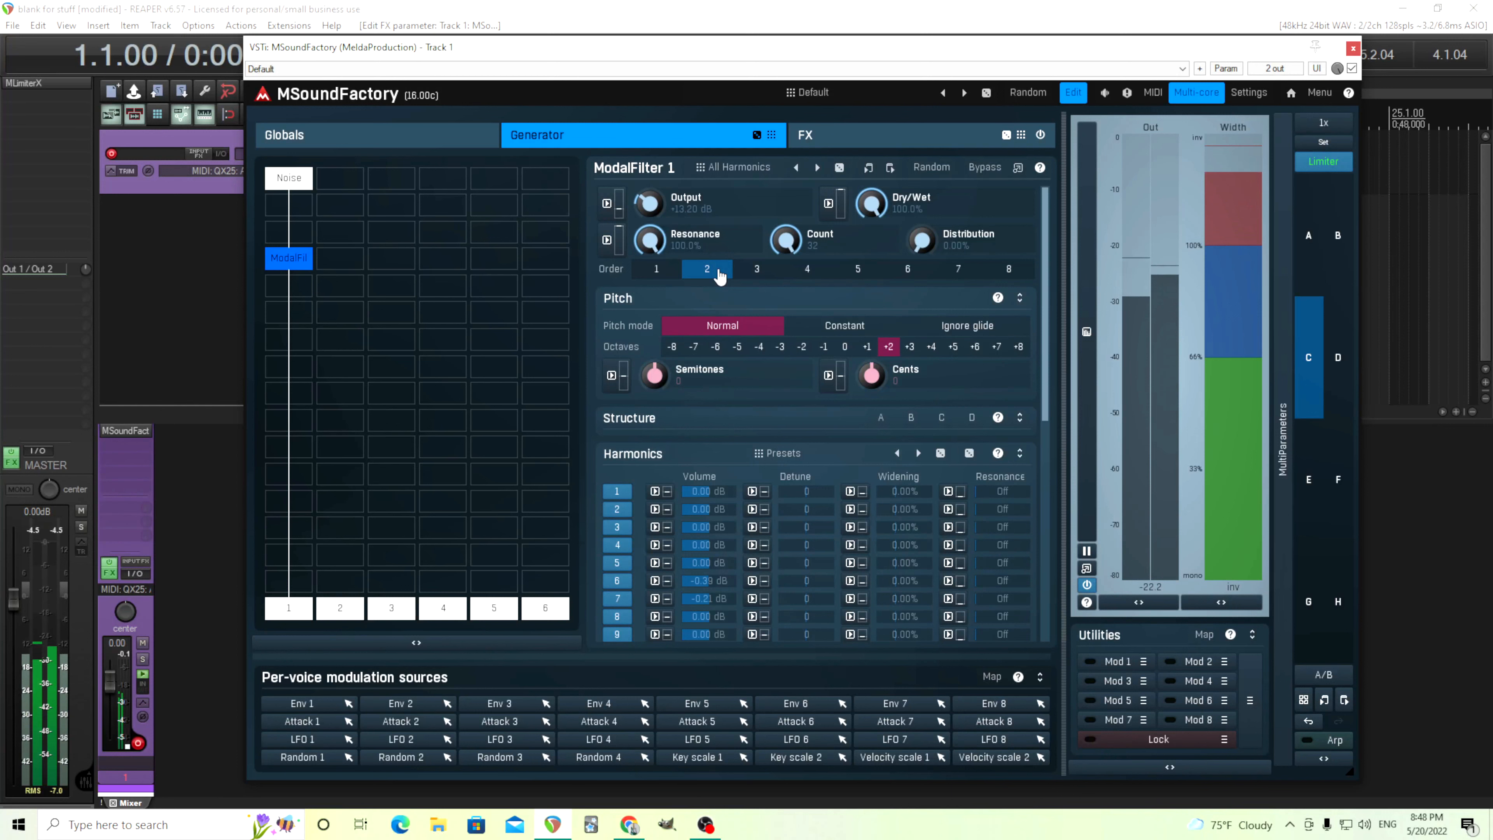
- Set the ModalFilter's distribution to about 94%, its pitch octaves to +3 and its output to about -14.8 dB
{"action": "left_click_drag", "start_coordinate": [923, 257], "coordinate": [923, 197]}
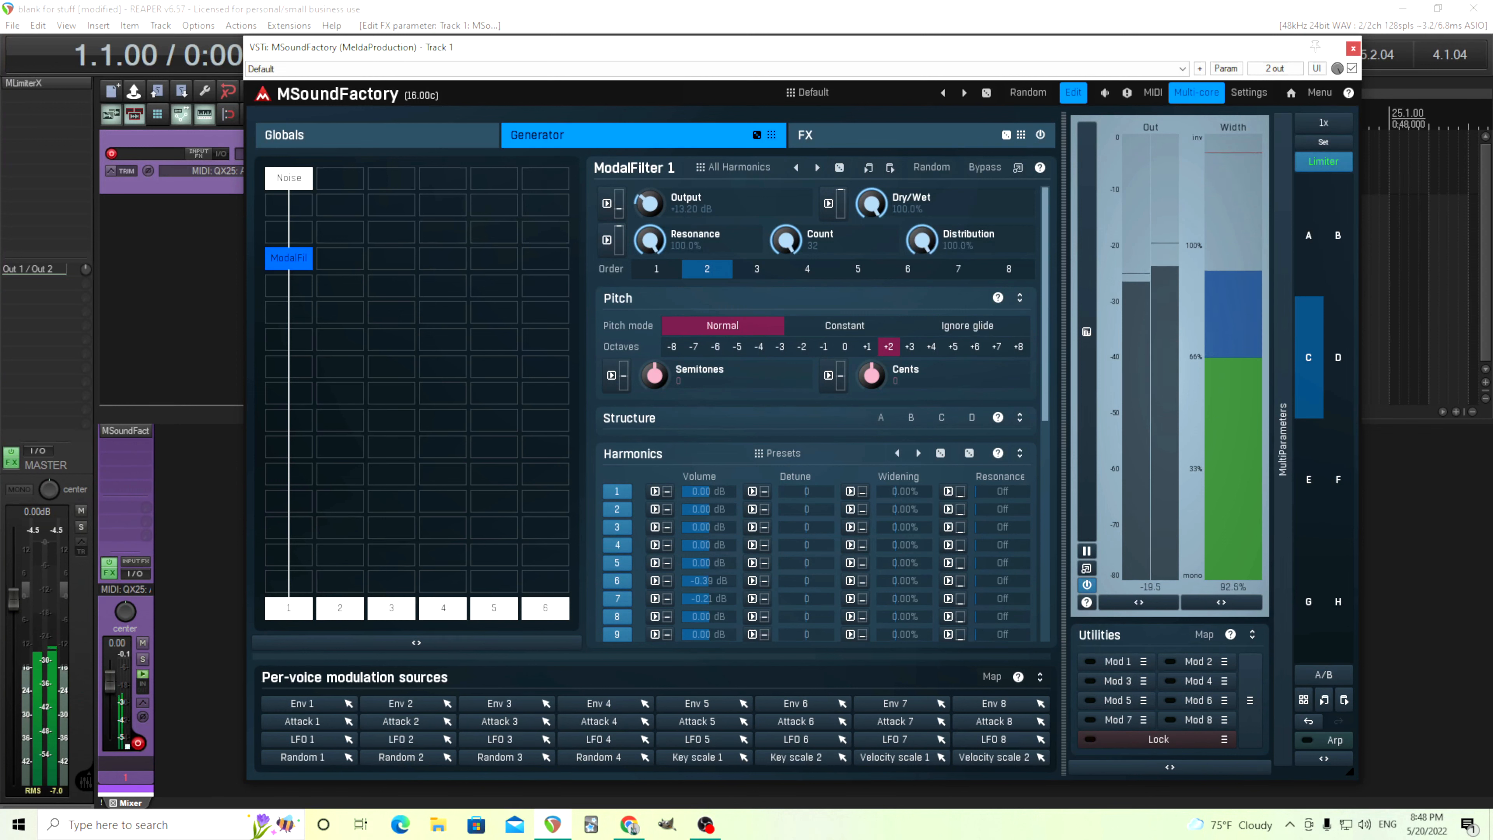
{"action": "mouse_move", "coordinate": [922, 240]}
{"action": "left_mouse_down"}
{"action": "mouse_move", "coordinate": [934, 261]}
{"action": "mouse_move", "coordinate": [926, 241]}
{"action": "left_mouse_up"}
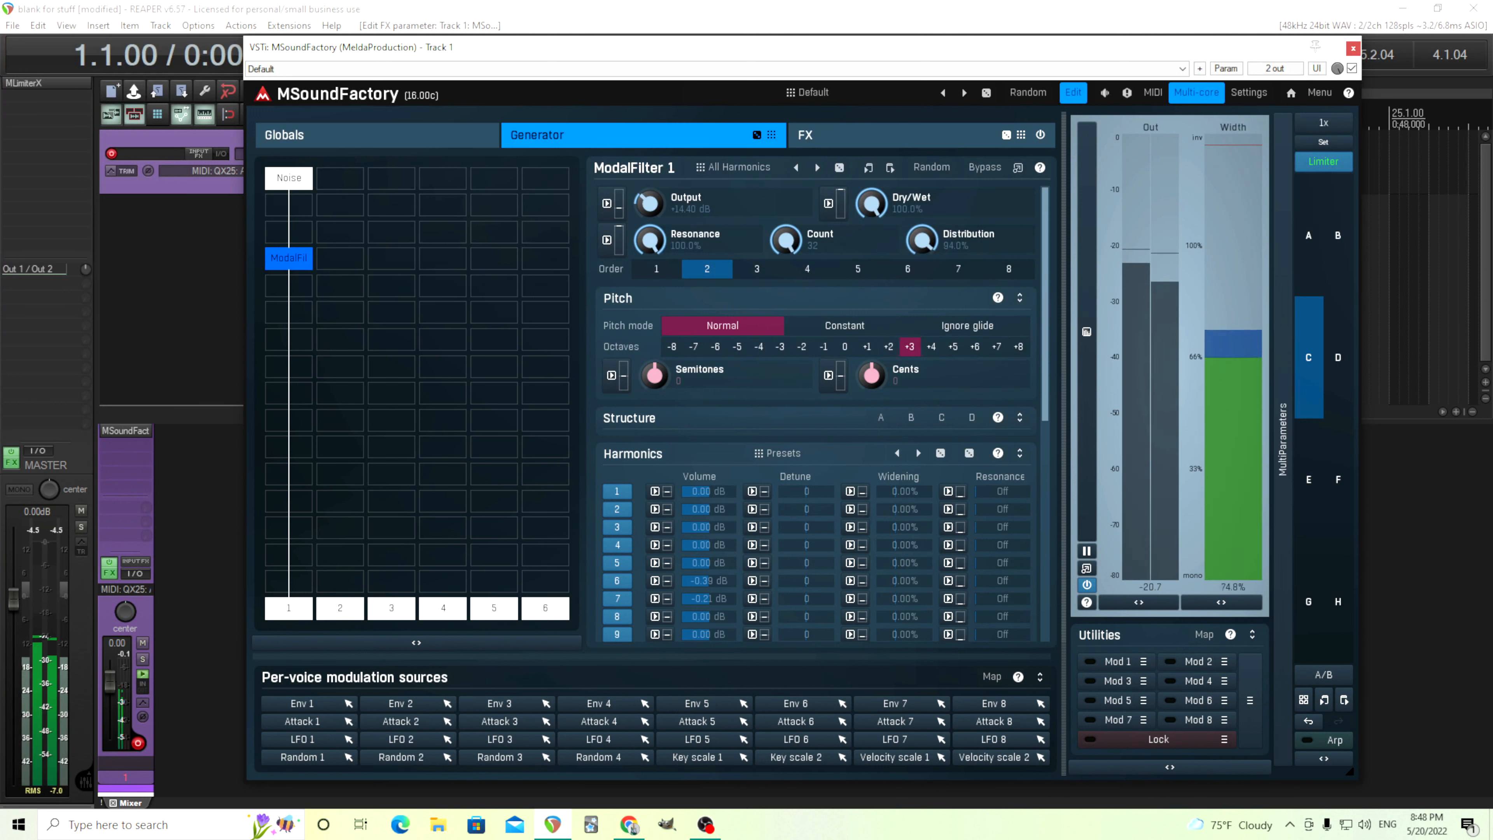
{"action": "left_click_drag", "start_coordinate": [657, 213], "coordinate": [654, 207]}
{"action": "scroll", "coordinate": [654, 207], "scroll_direction": "down", "scroll_amount": 3}
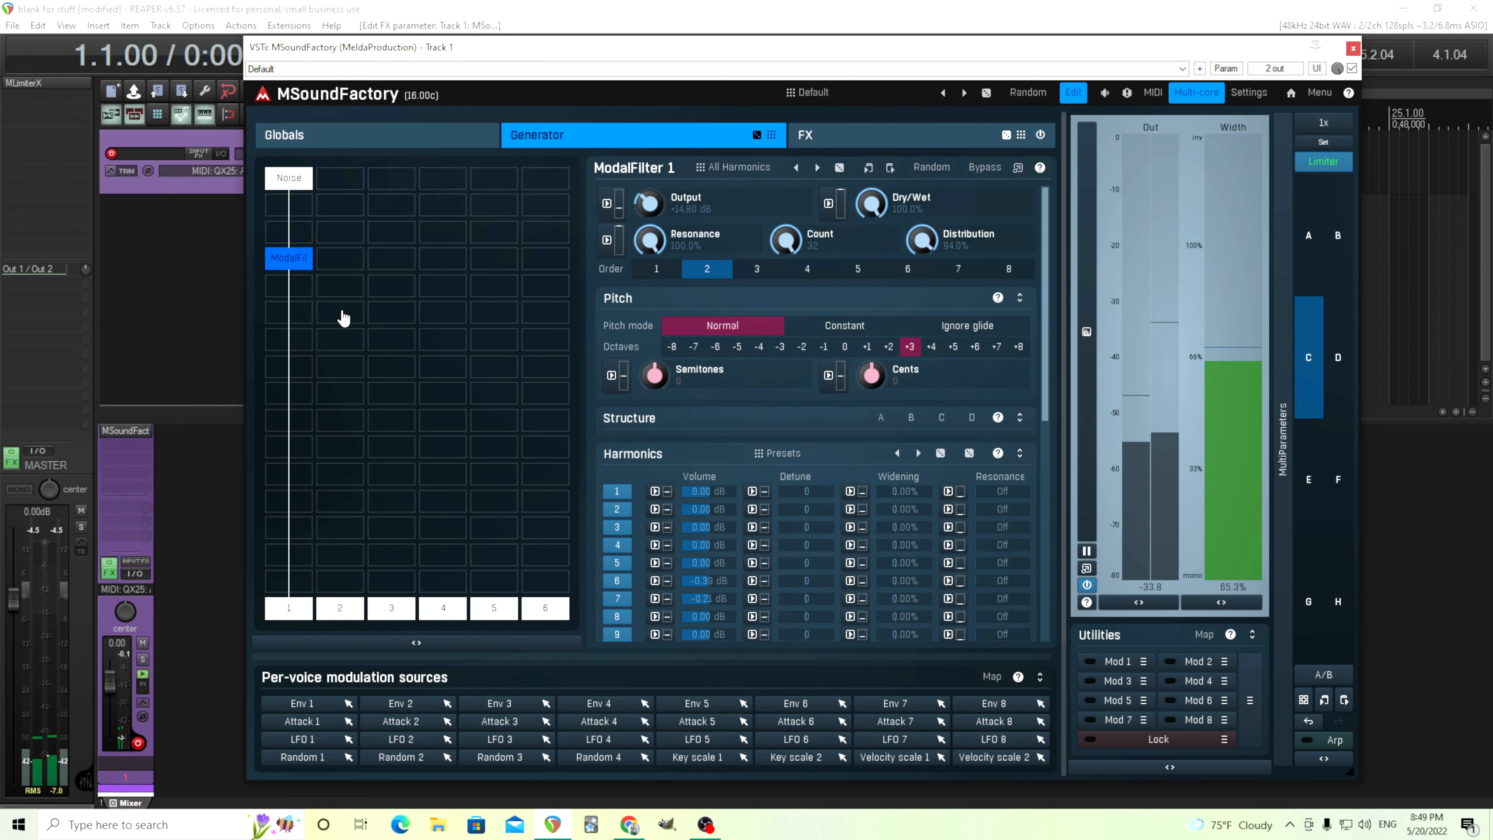
- Add a saw-shaped Oscillator beside the noise generator at the head of the second column and set its smoothing to 100%
{"action": "left_click", "coordinate": [305, 187]}
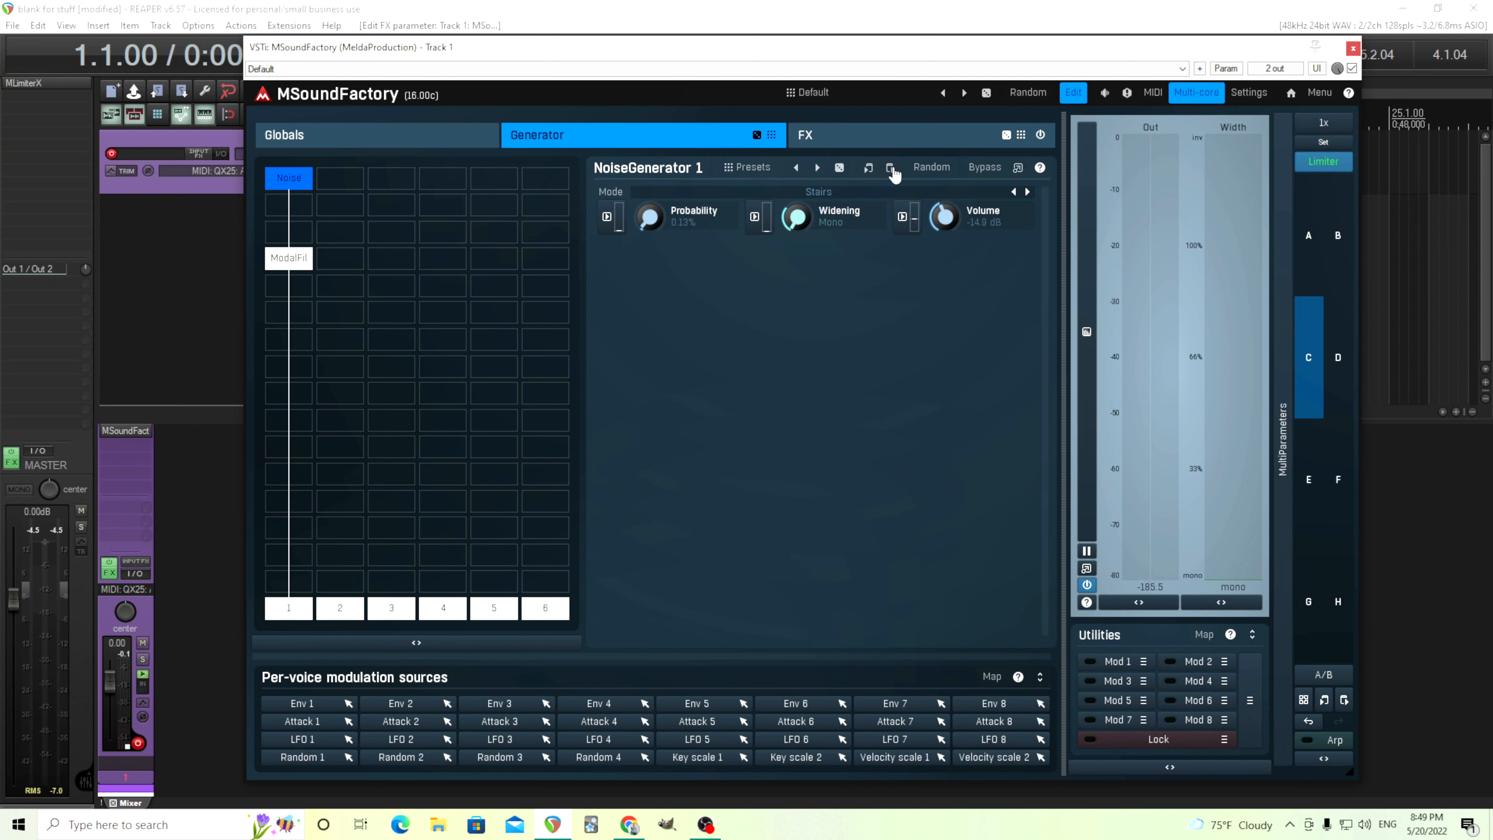
{"action": "left_click_drag", "start_coordinate": [838, 229], "coordinate": [806, 247]}
{"action": "left_click", "coordinate": [356, 179]}
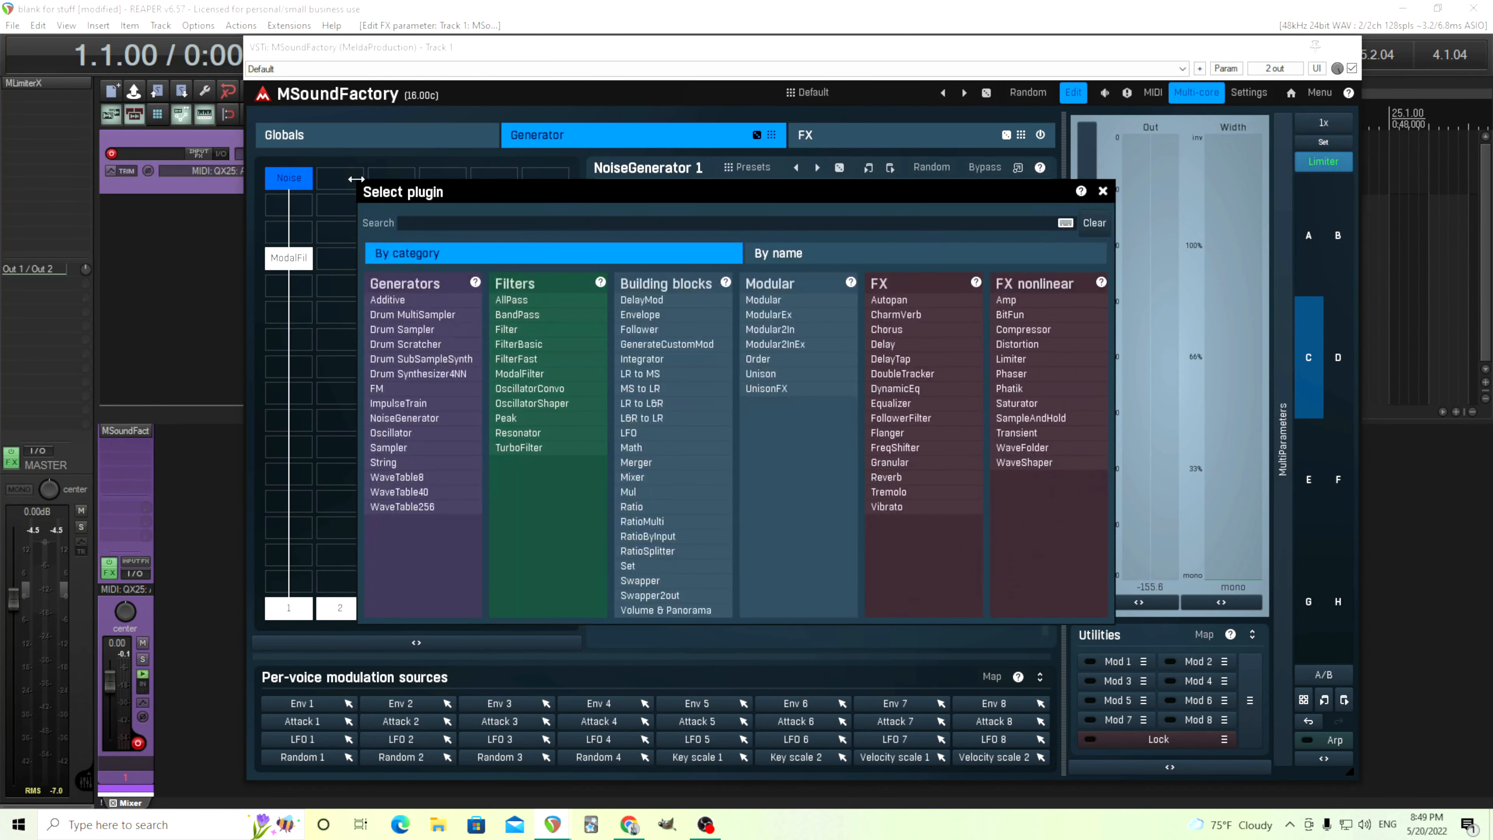
{"action": "left_click", "coordinate": [451, 435]}
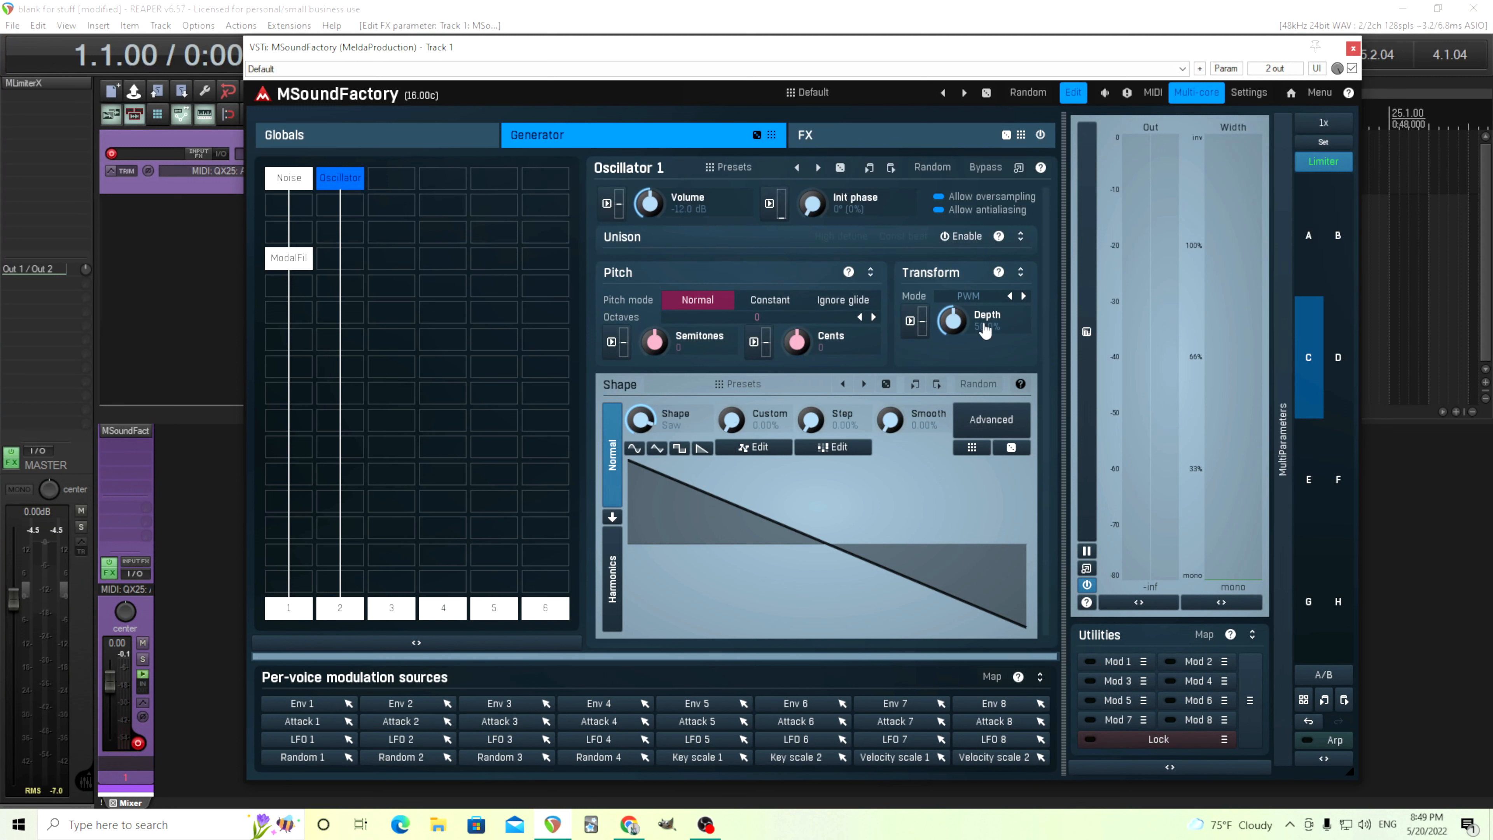
{"action": "left_click_drag", "start_coordinate": [890, 420], "coordinate": [890, 302]}
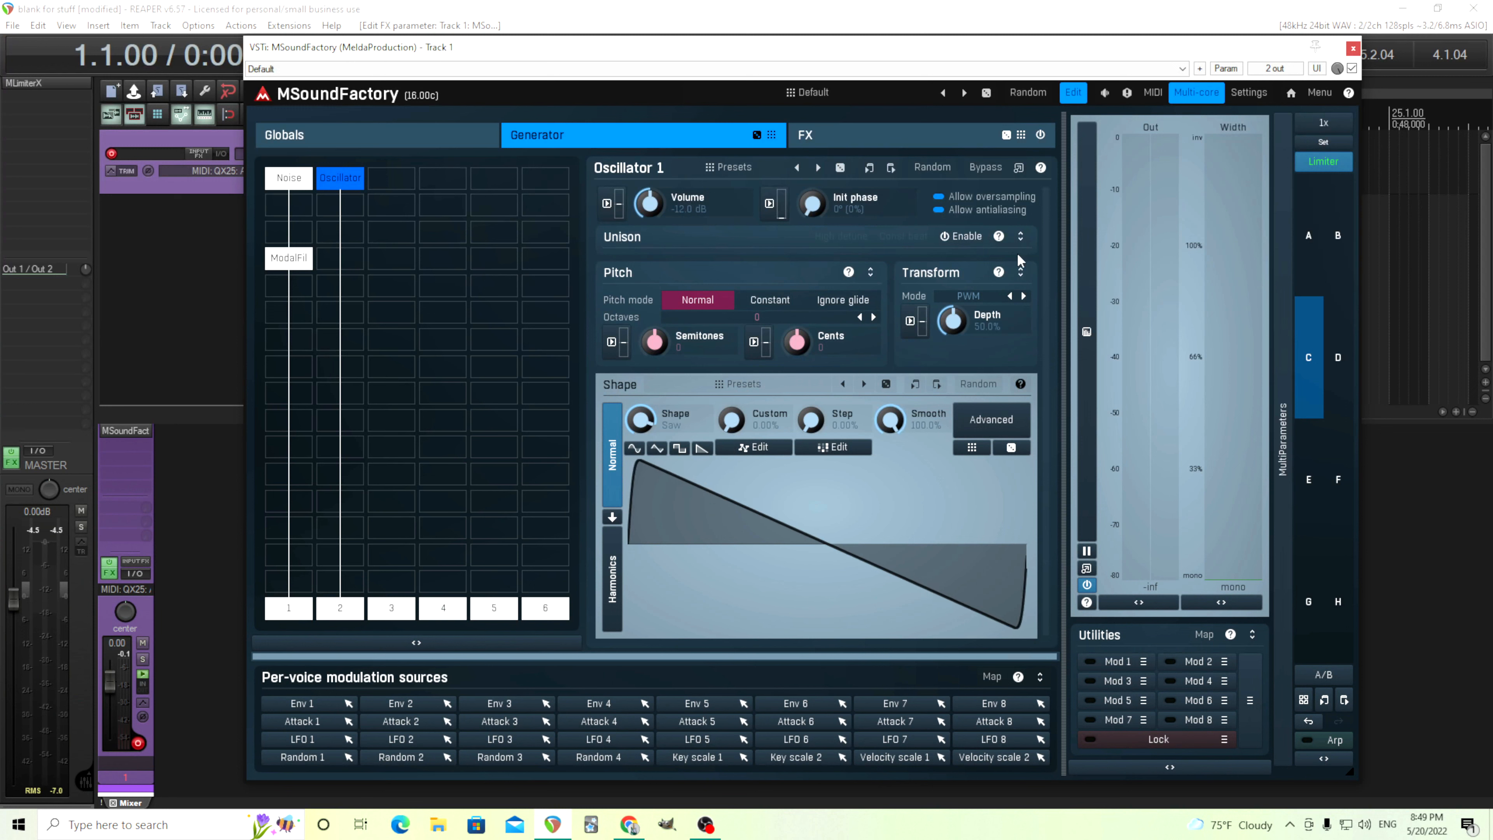
- Disable the first column's output and enable the oscillator's unison with about 9 voices and about 34% detune
{"action": "left_click", "coordinate": [282, 617]}
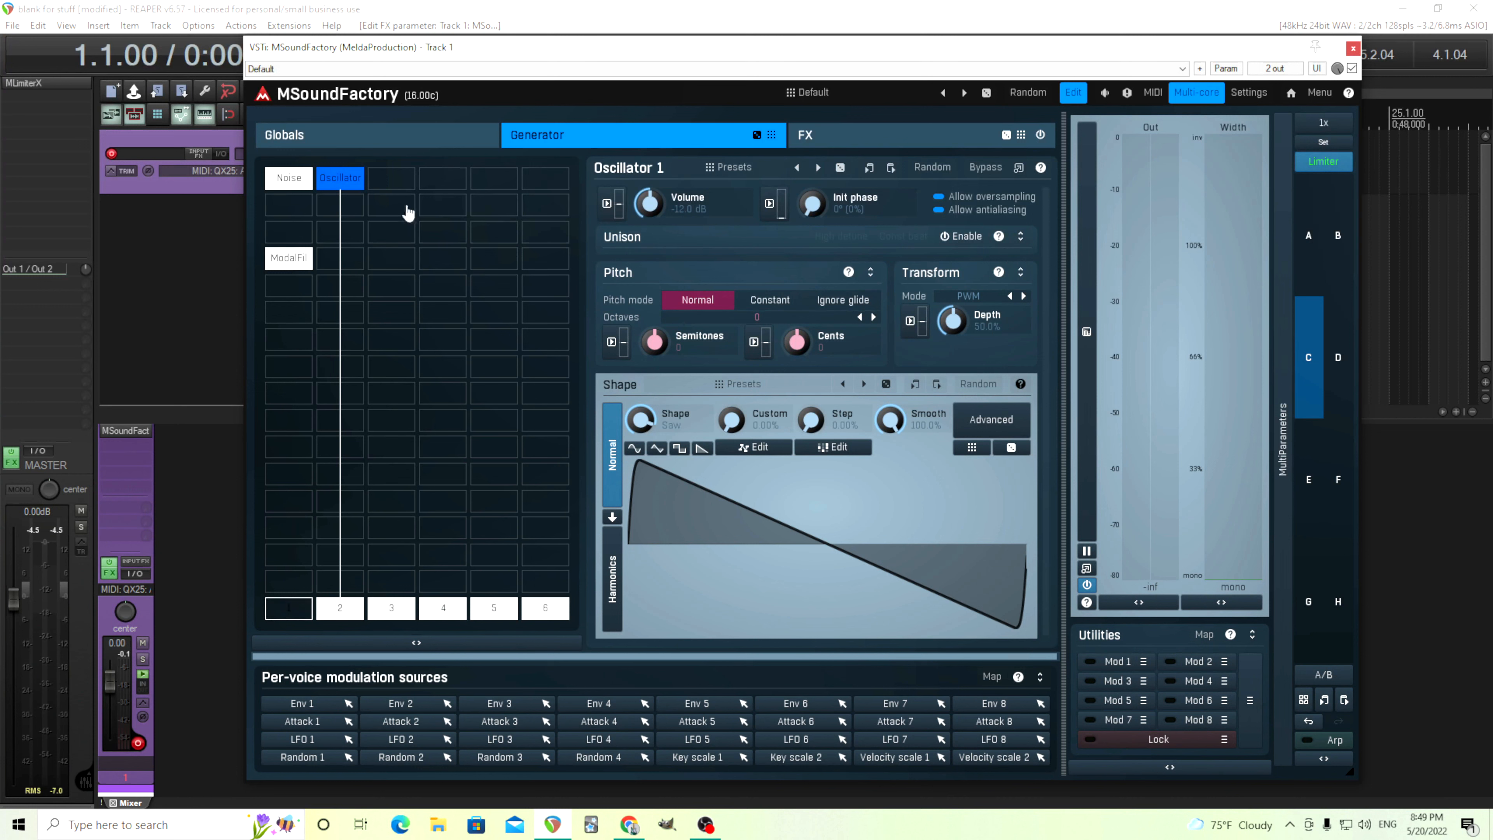
{"action": "left_click", "coordinate": [1021, 237]}
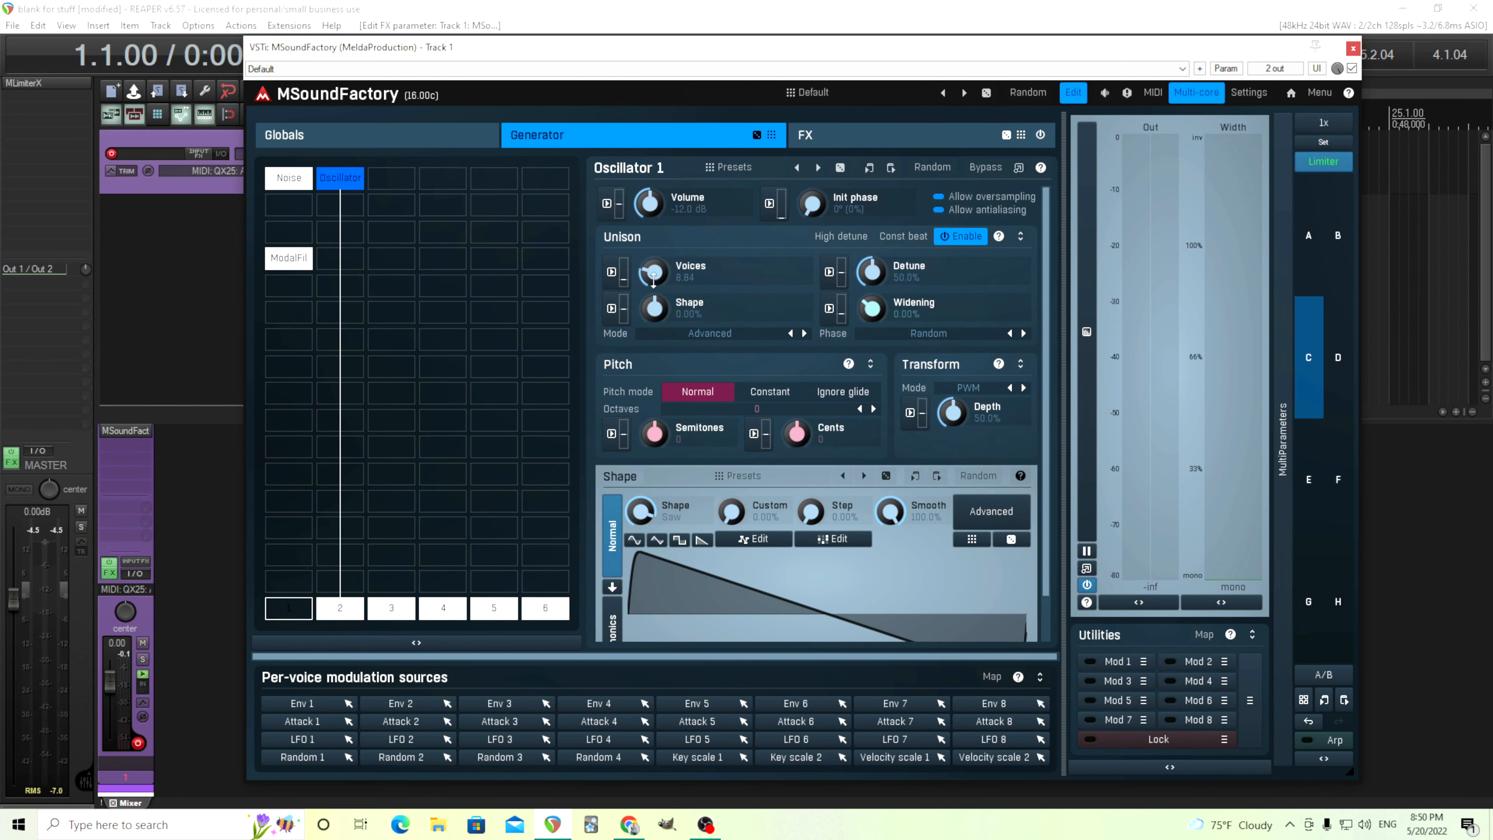
{"action": "left_click_drag", "start_coordinate": [873, 272], "coordinate": [872, 259]}
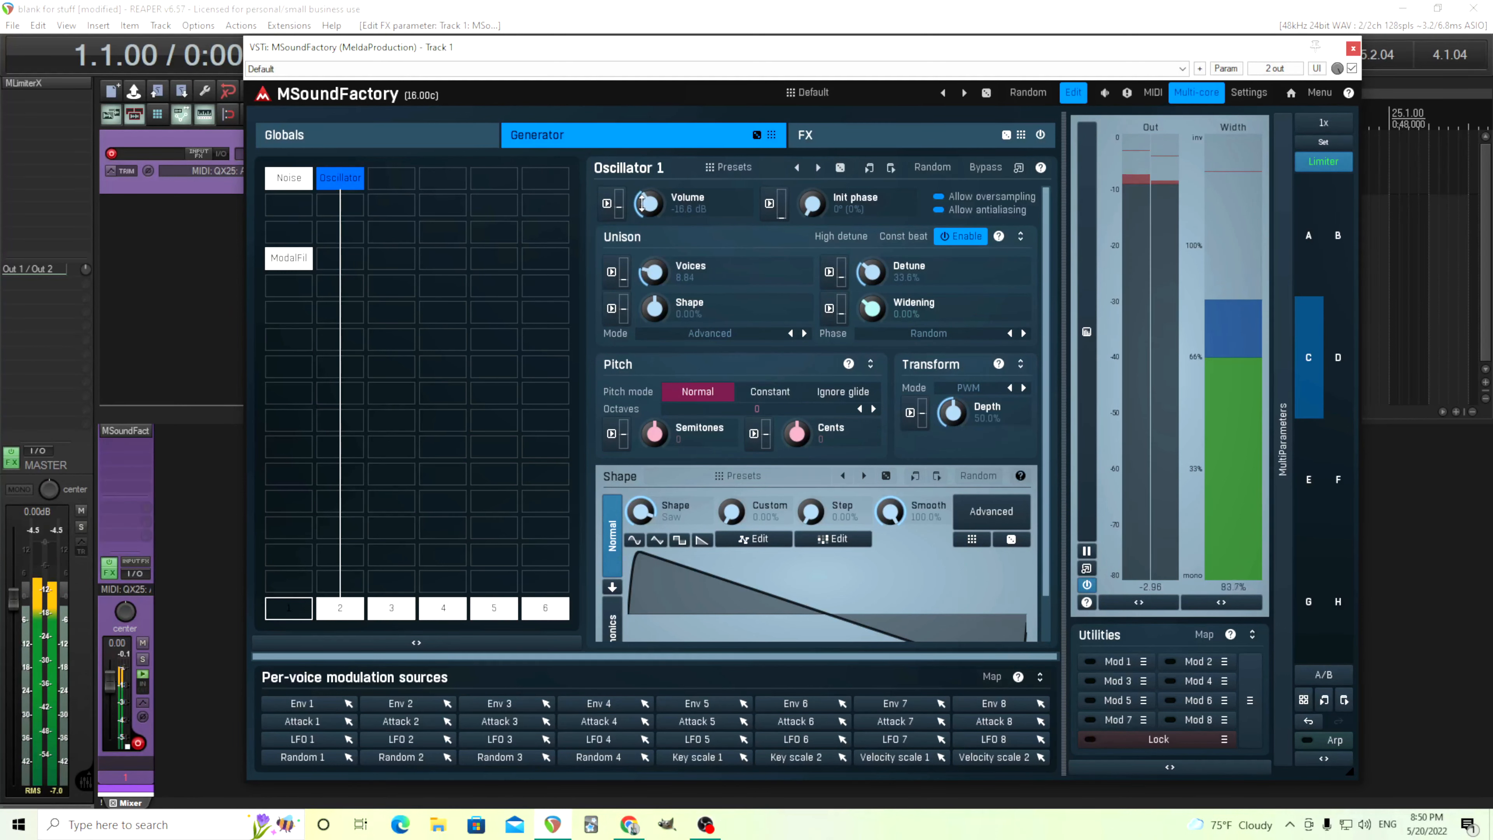
- Add a low-pass FilterBasic below the oscillator with resonance about 30% and frequency about -1.54 octaves
{"action": "double_click", "coordinate": [347, 325]}
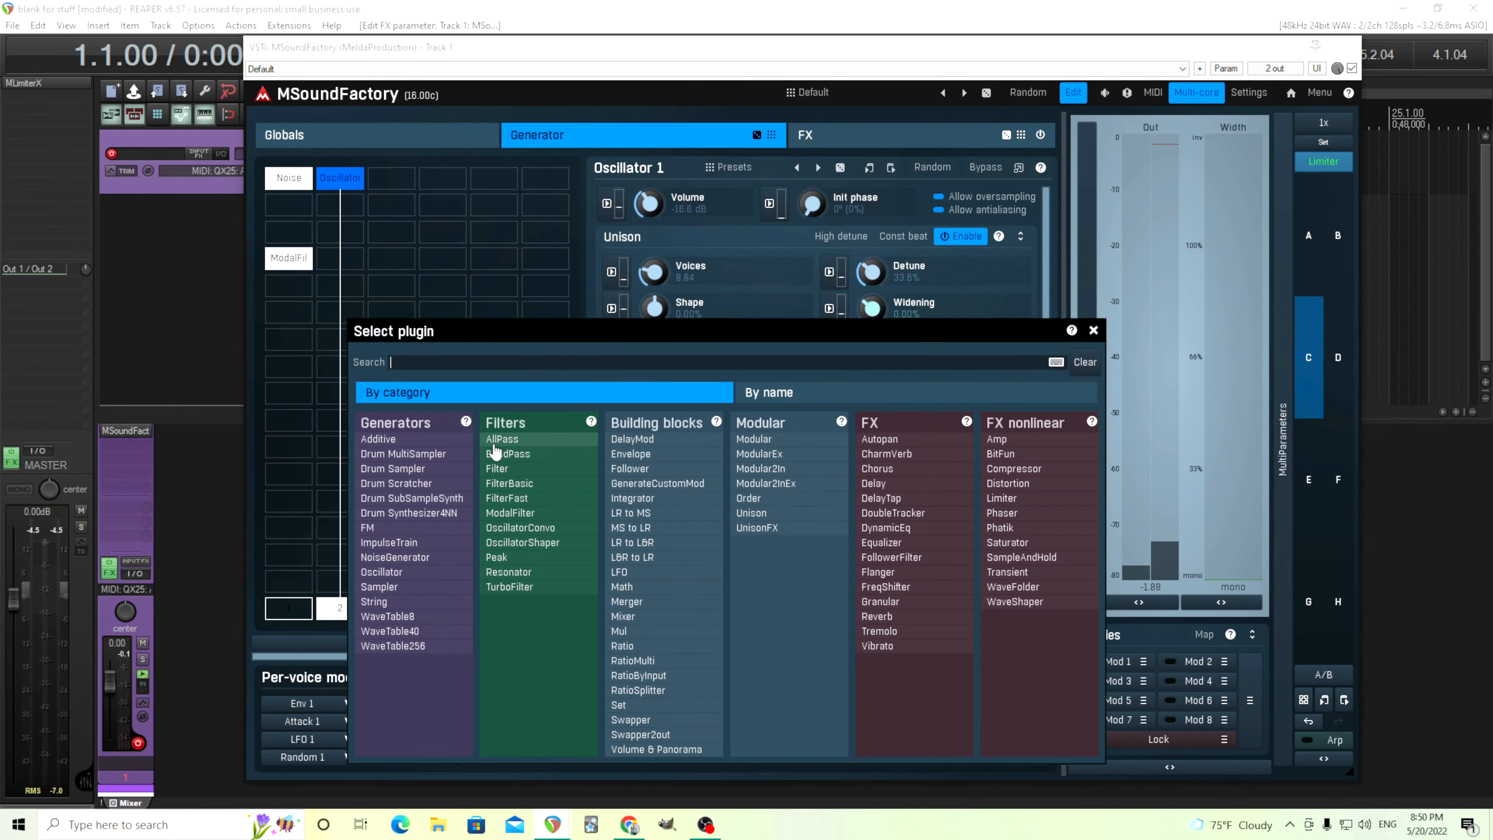
{"action": "left_click", "coordinate": [541, 488]}
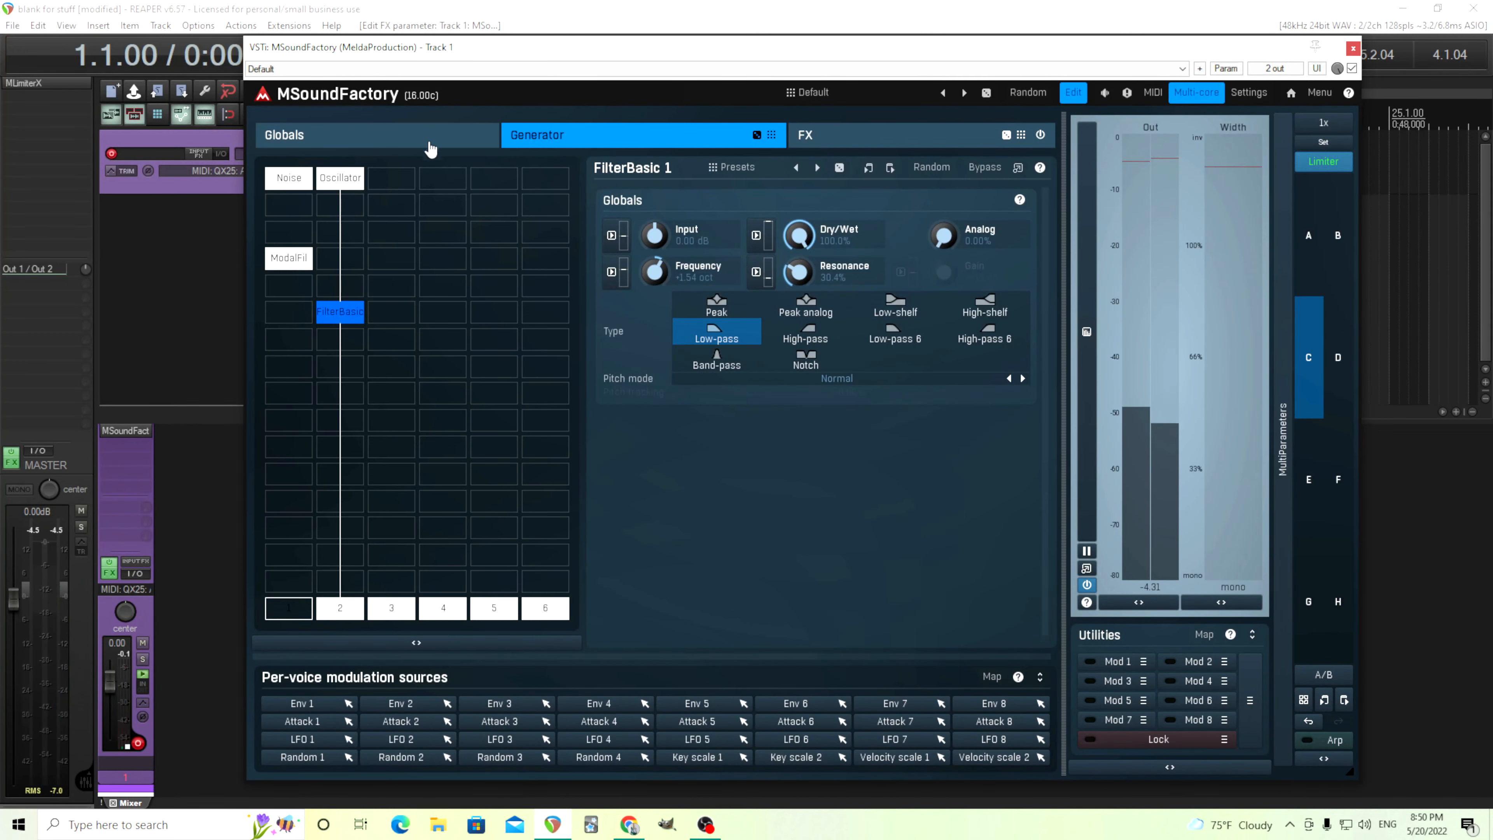
- Lengthen the global envelope's release to about 488 ms
{"action": "left_click", "coordinate": [430, 144]}
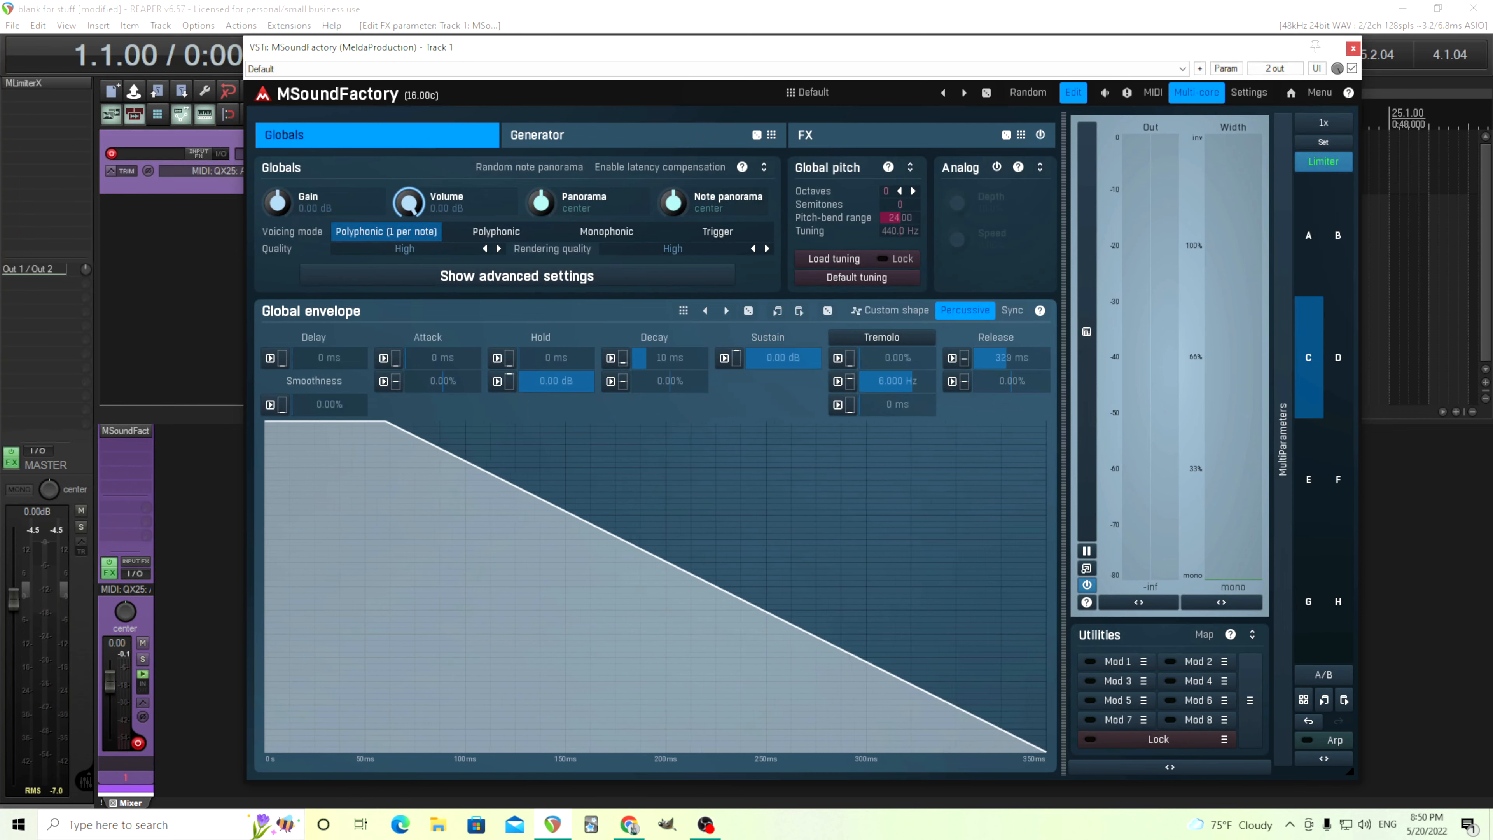
{"action": "left_click_drag", "start_coordinate": [1006, 357], "coordinate": [1006, 353]}
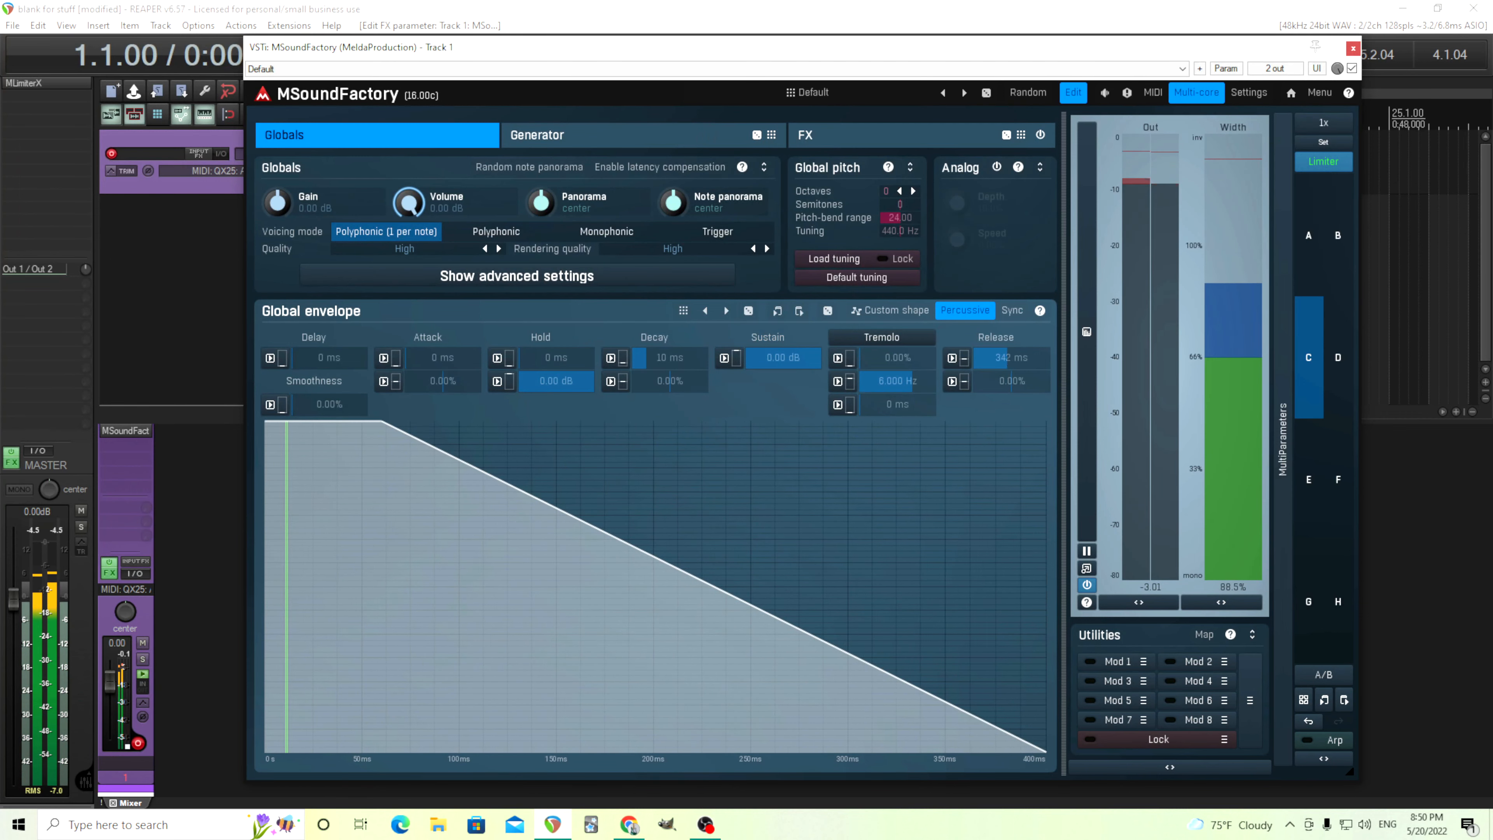
{"action": "left_click_drag", "start_coordinate": [1007, 359], "coordinate": [1007, 347]}
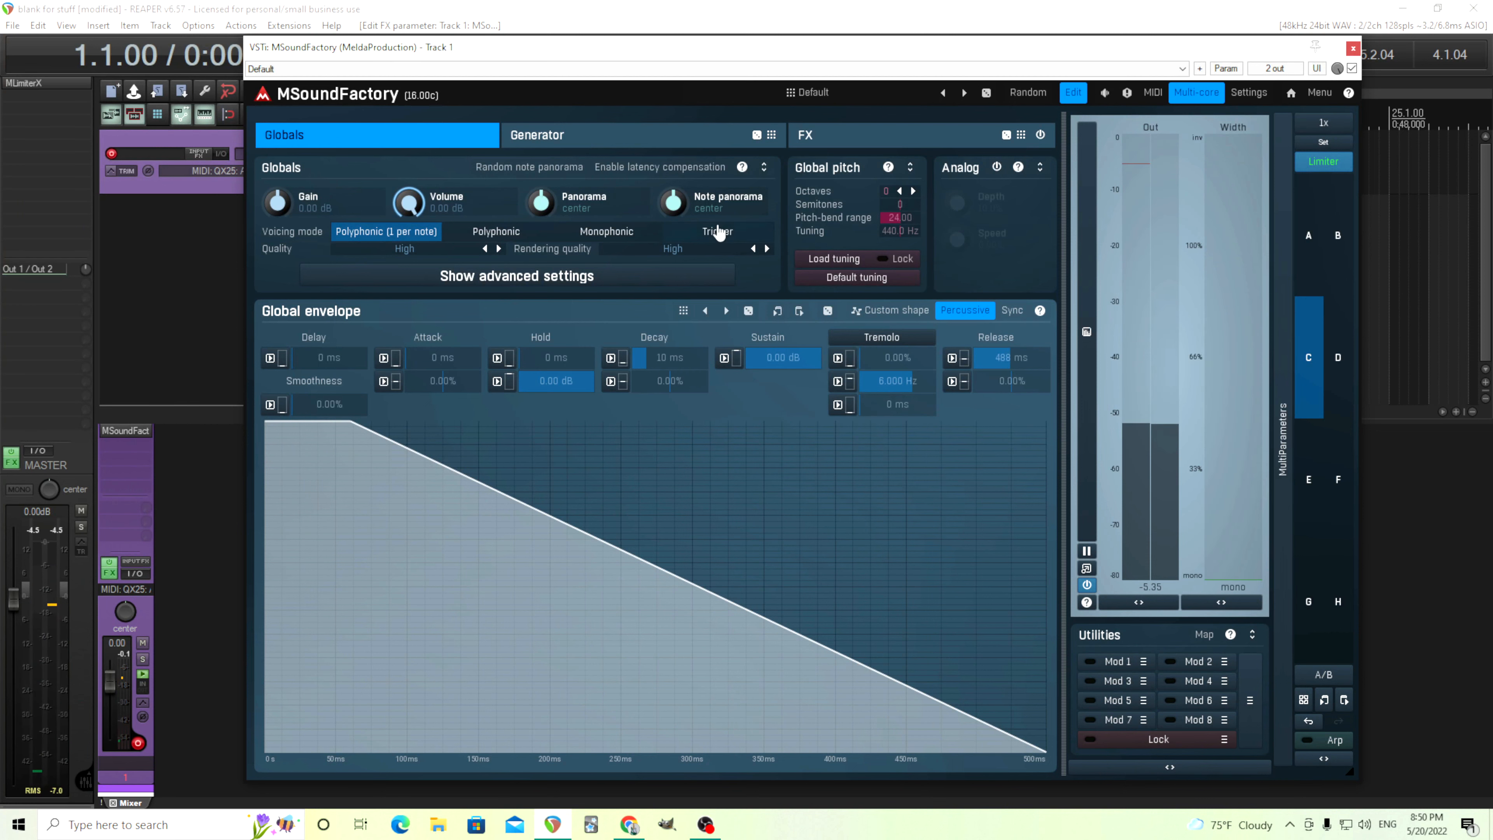
- Re-enable the first column's output in the generator grid and add a Ratio block below the ModalFilter
{"action": "left_click", "coordinate": [661, 141]}
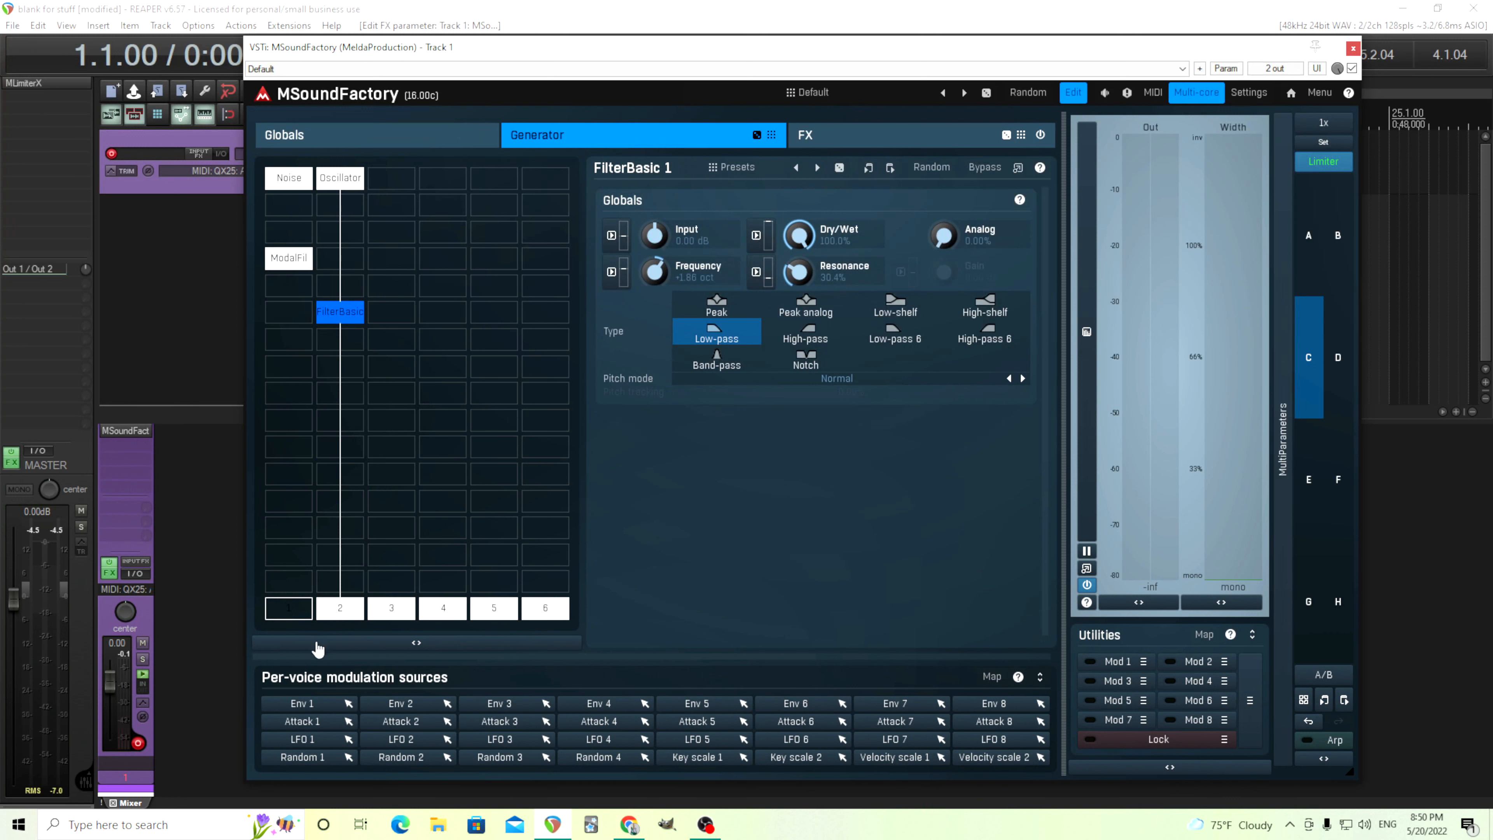
{"action": "left_click", "coordinate": [289, 612]}
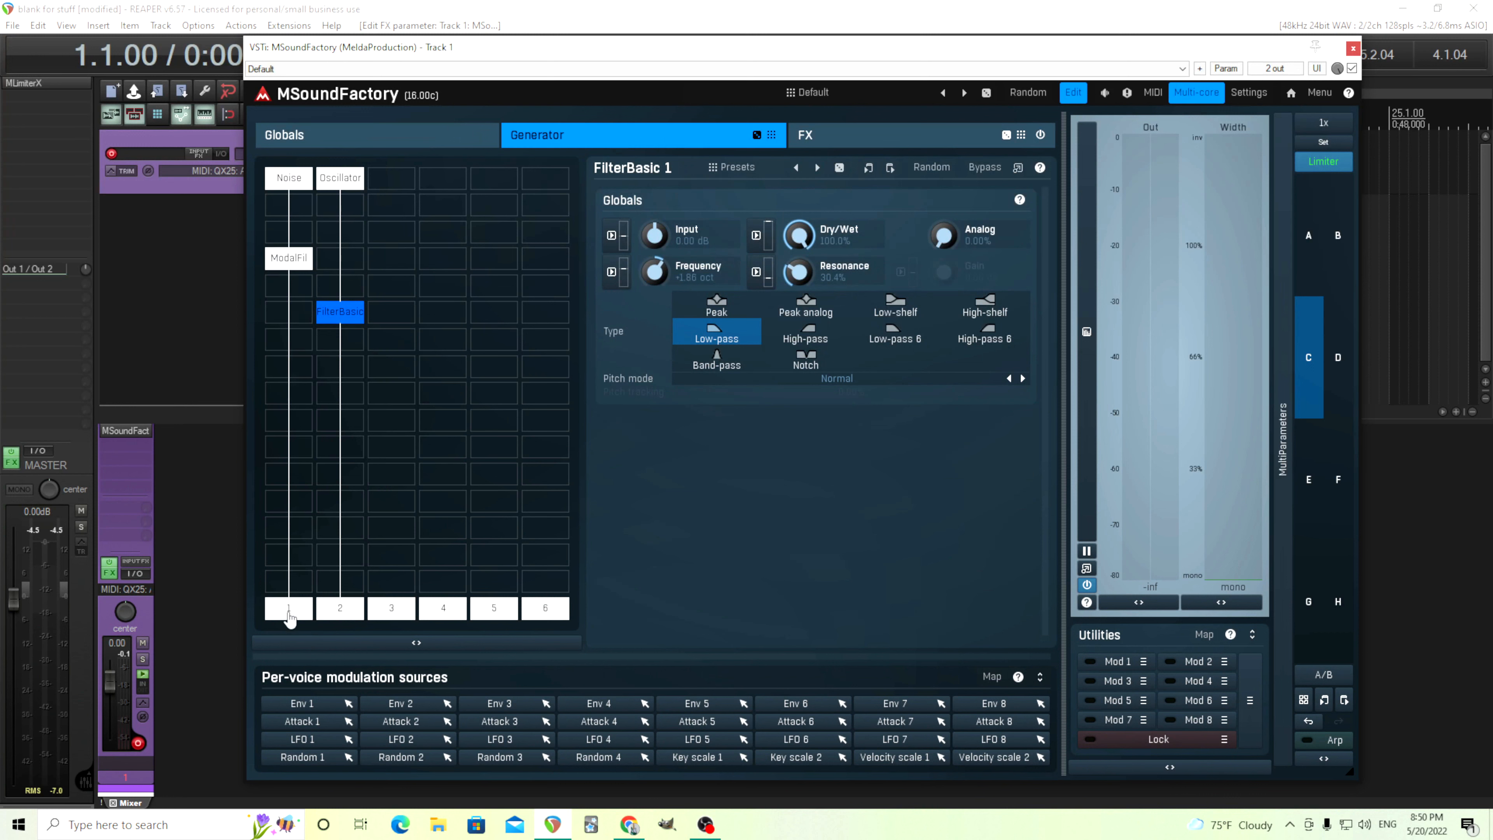
{"action": "left_click", "coordinate": [299, 375]}
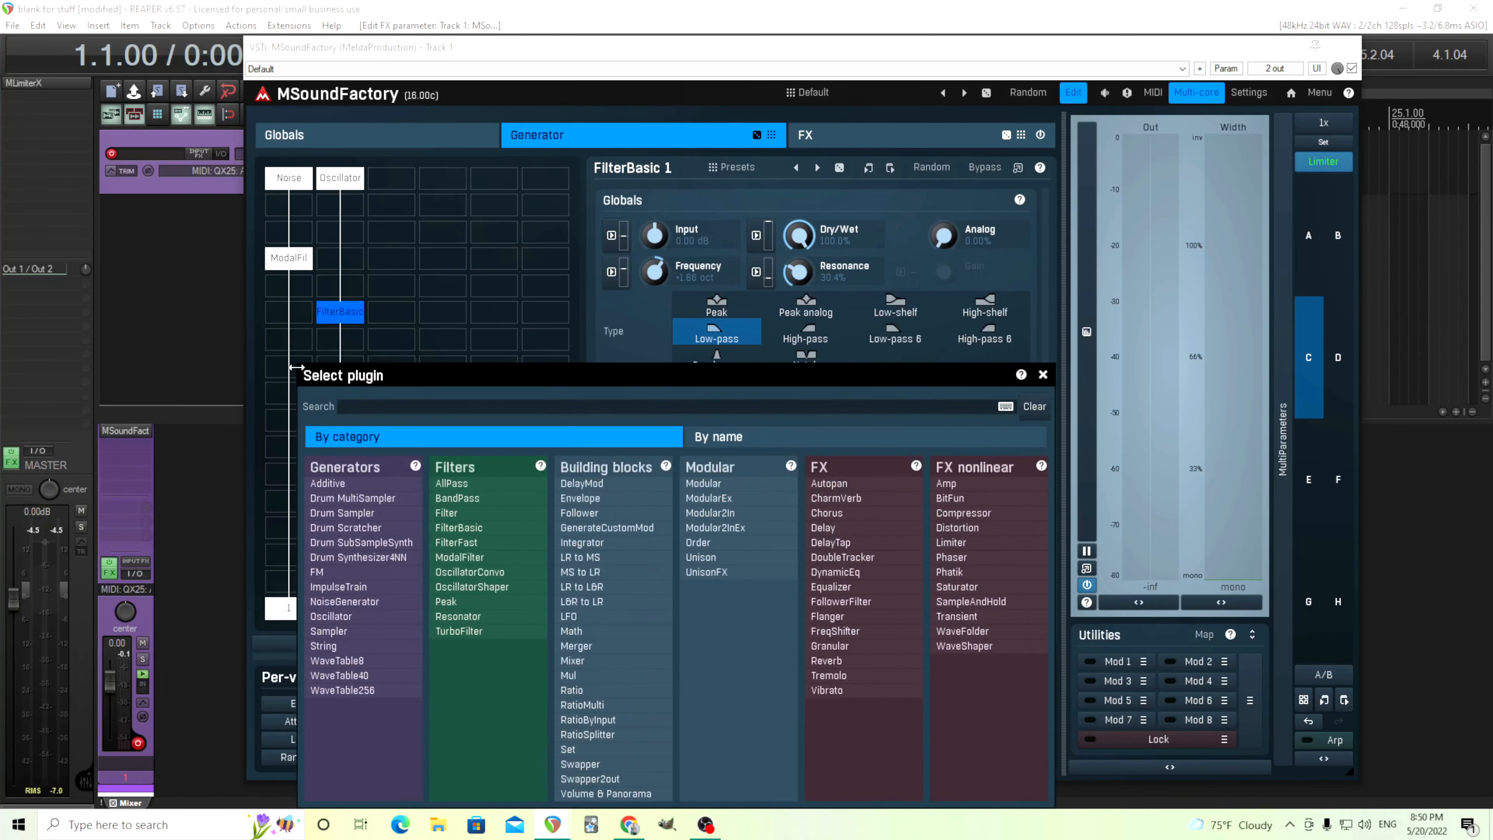
{"action": "left_click", "coordinate": [611, 689]}
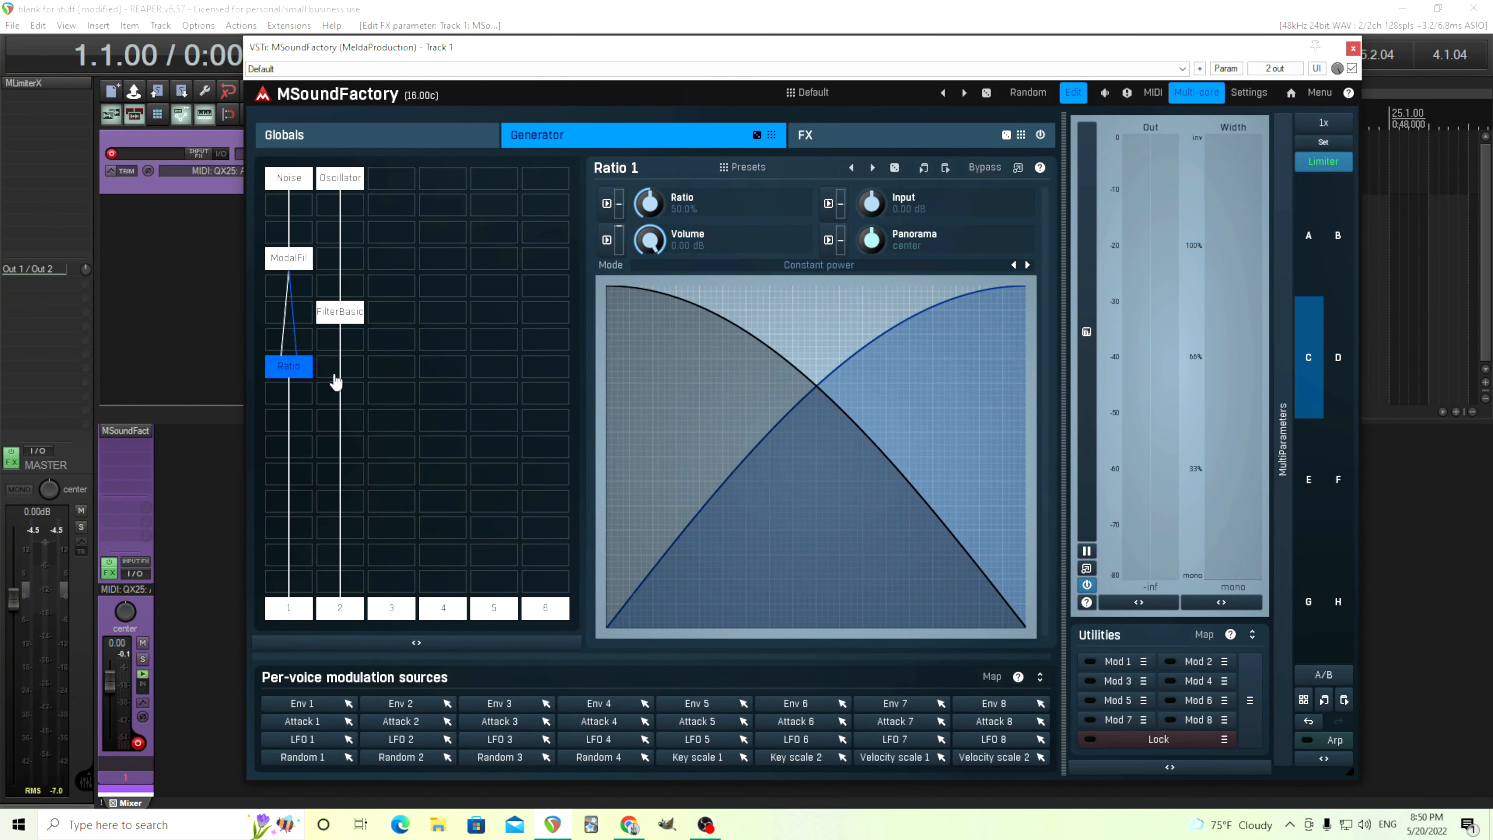
- Set the Ratio block's side-chain to column 2 and make it steal the side-chain
{"action": "right_click", "coordinate": [288, 371]}
{"action": "left_click", "coordinate": [617, 447]}
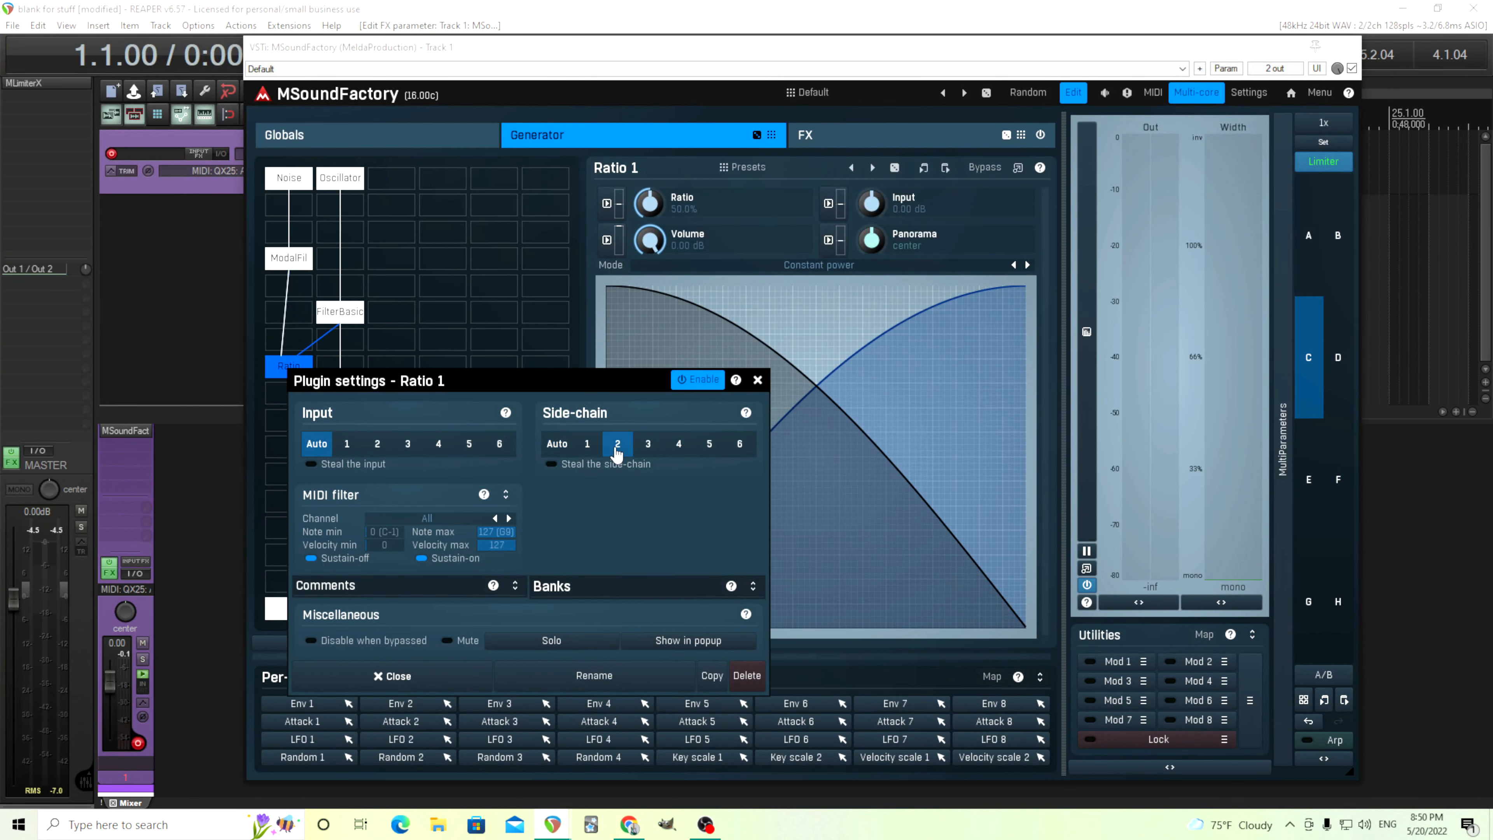
{"action": "left_click_drag", "start_coordinate": [543, 385], "coordinate": [663, 332]}
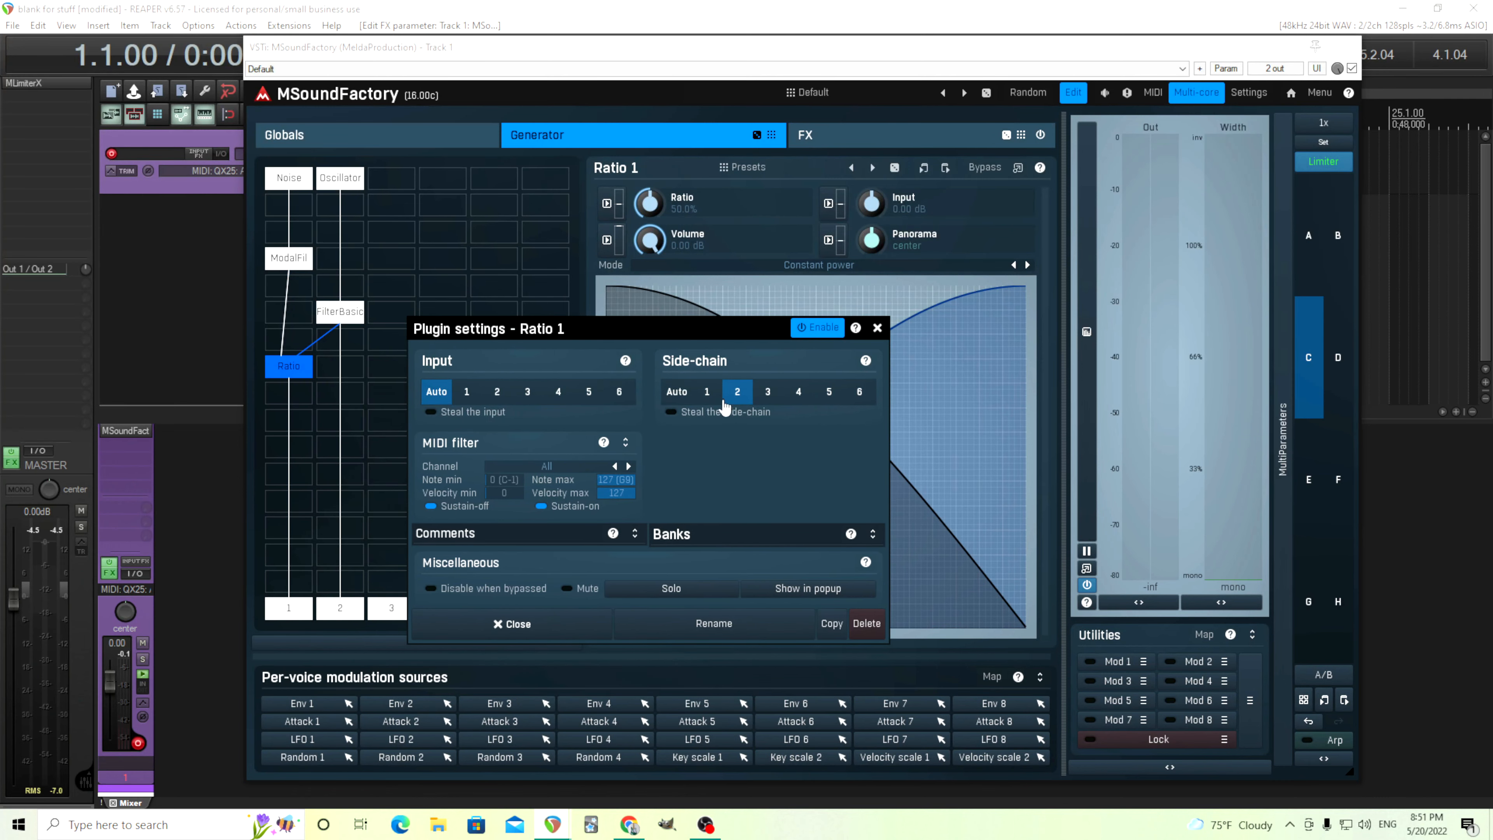
{"action": "left_click", "coordinate": [692, 413]}
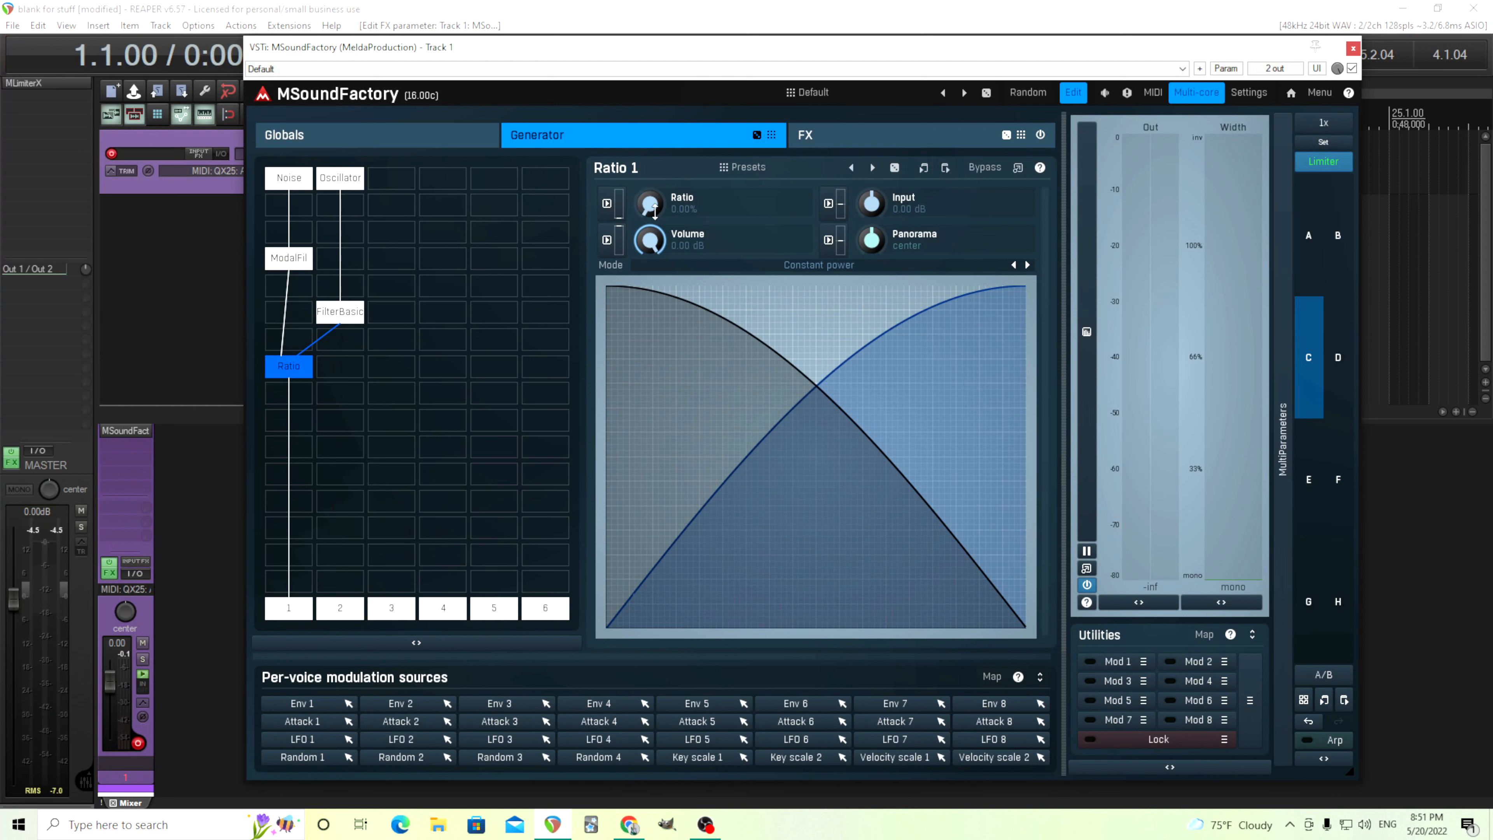
- Audition different Ratio blends between the modal filter and the filtered oscillator
{"action": "left_click_drag", "start_coordinate": [657, 204], "coordinate": [657, 68]}
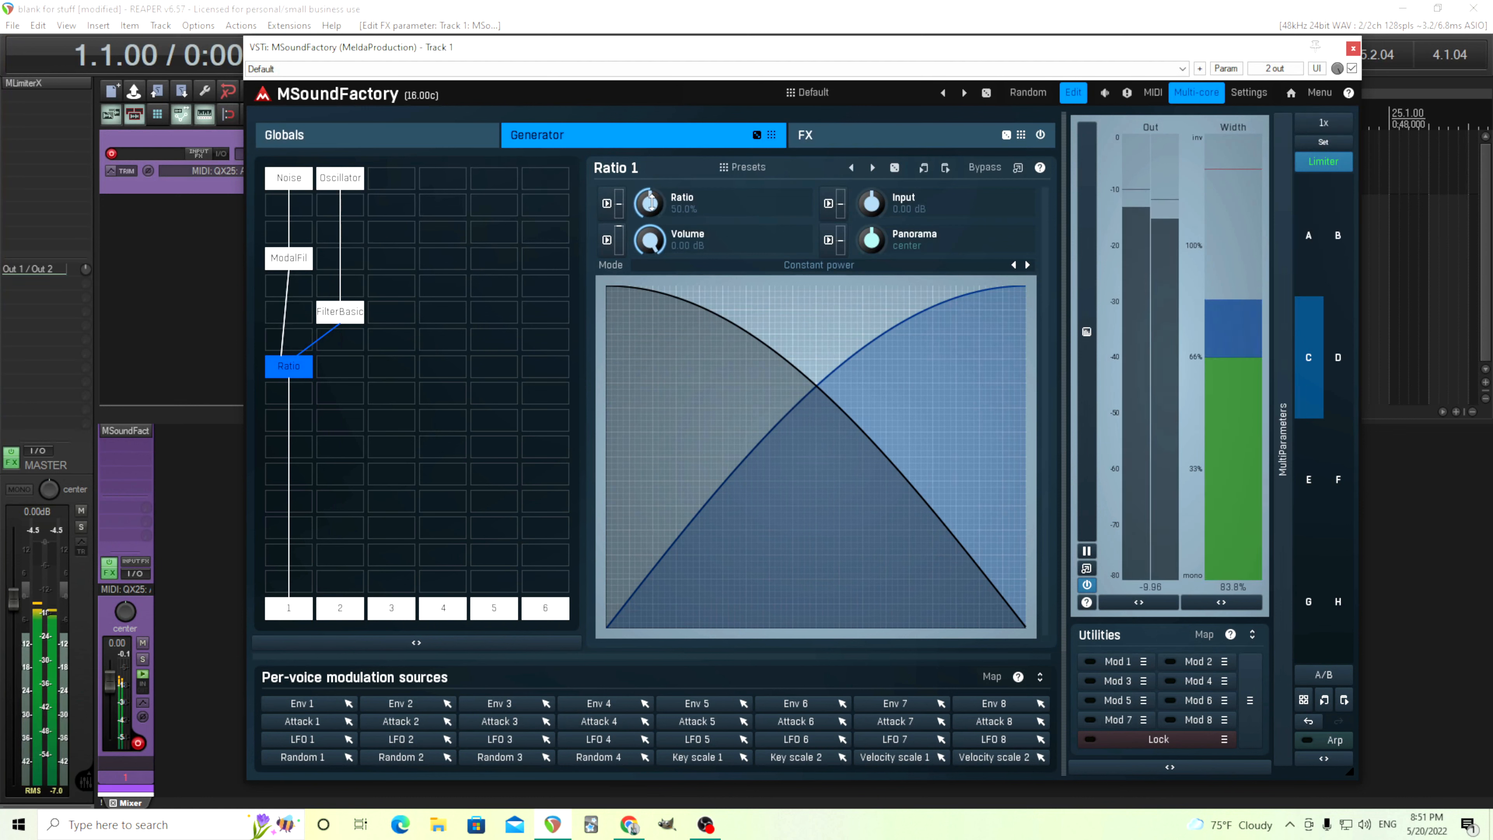
{"action": "double_click", "coordinate": [653, 203]}
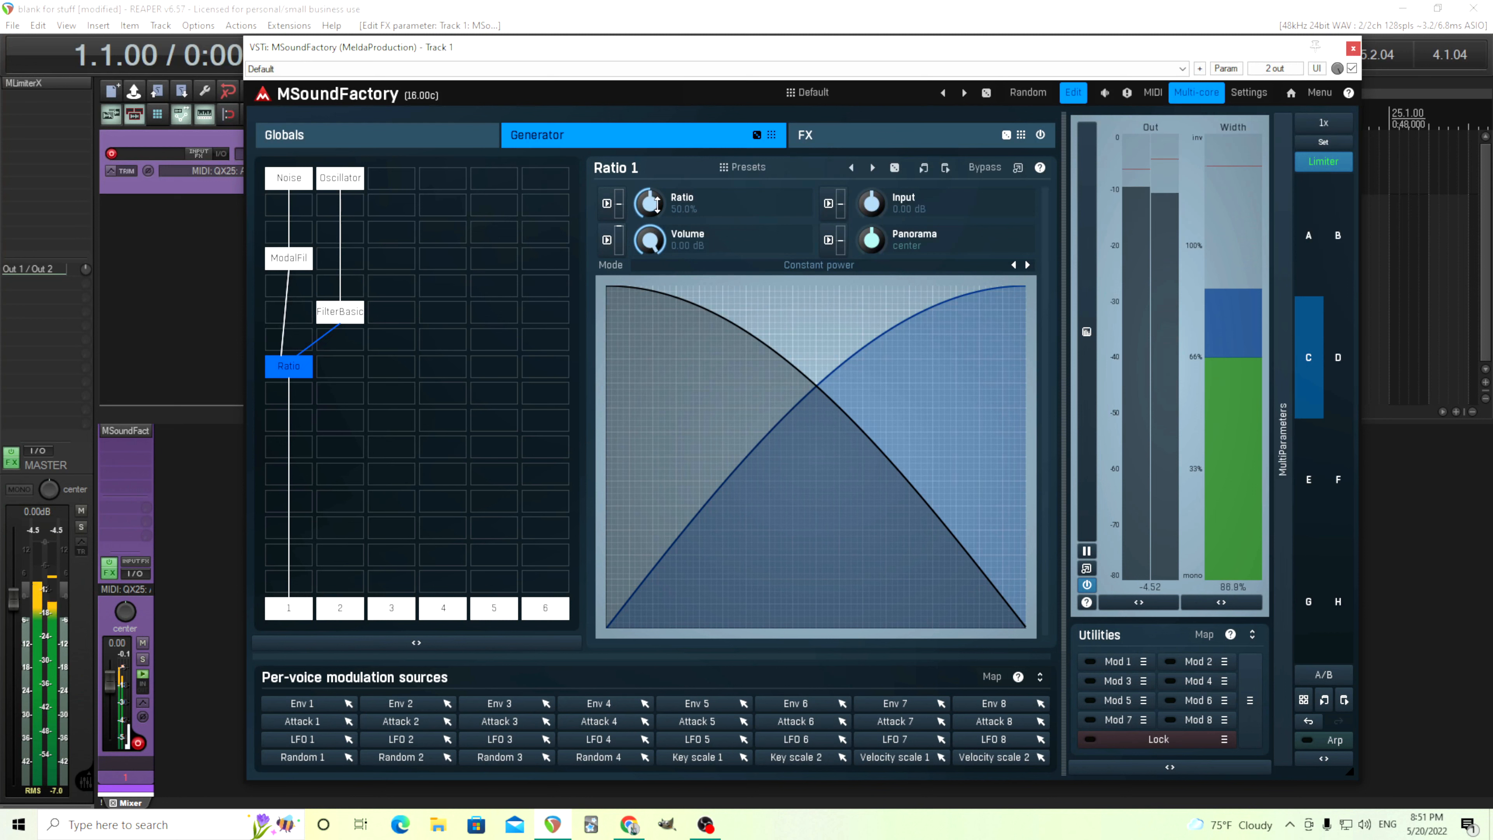
{"action": "left_click_drag", "start_coordinate": [657, 203], "coordinate": [656, 203]}
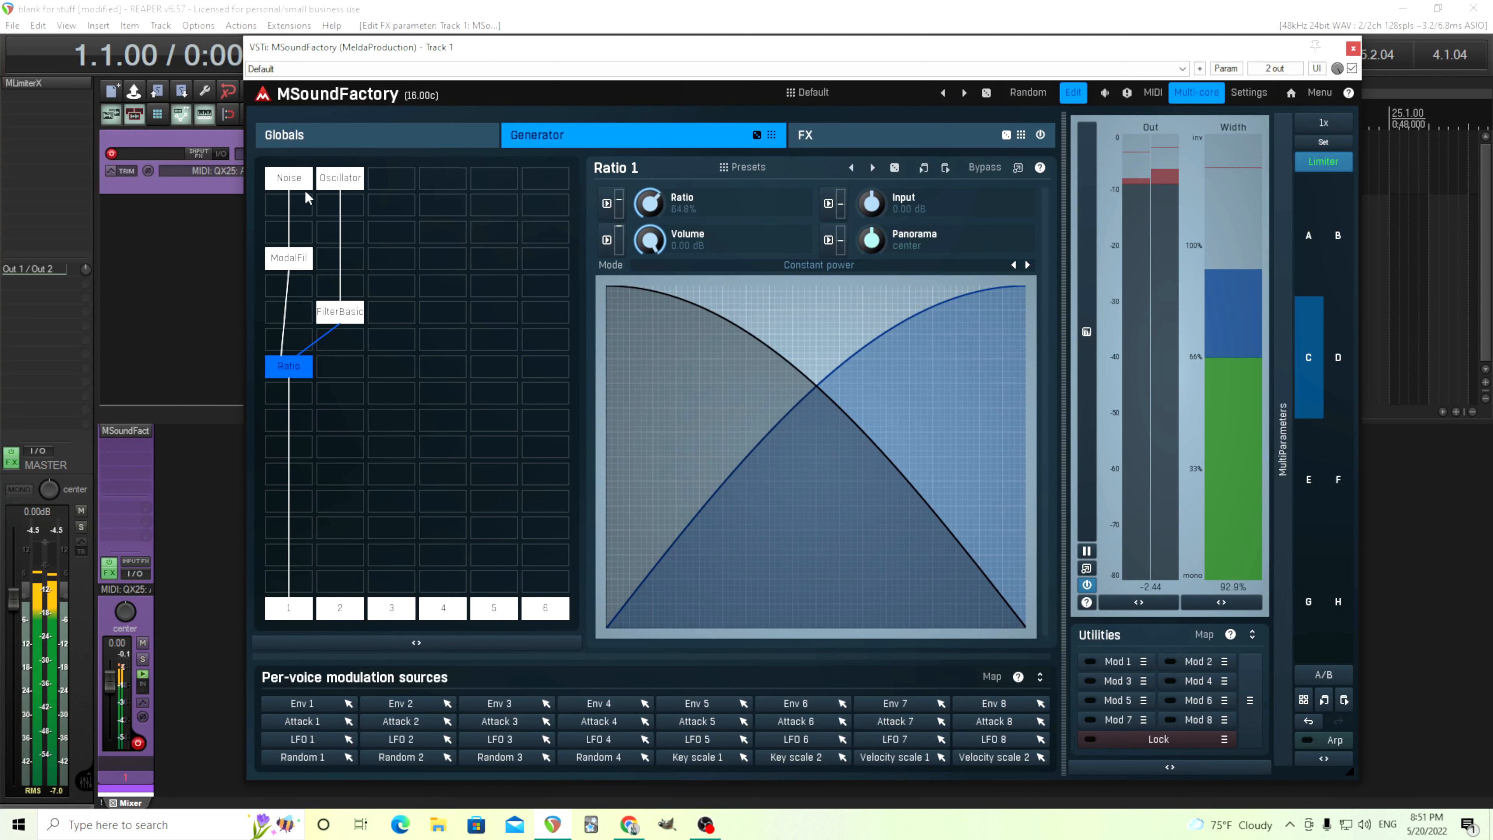
- Set the ModalFilter's distribution to about 82% and its pitch octaves to +2
{"action": "left_click", "coordinate": [296, 267]}
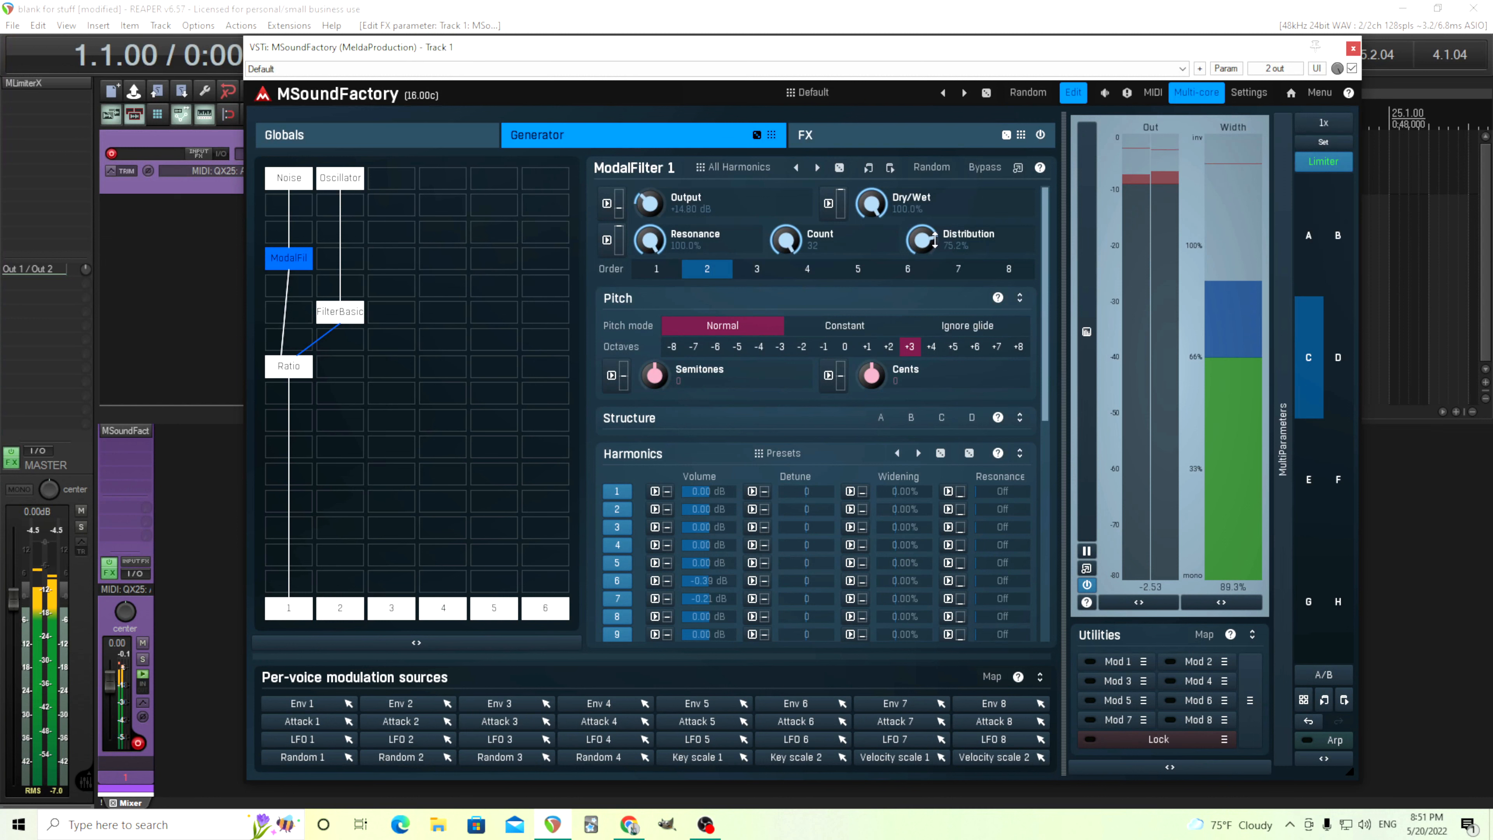
{"action": "left_click_drag", "start_coordinate": [933, 240], "coordinate": [934, 241]}
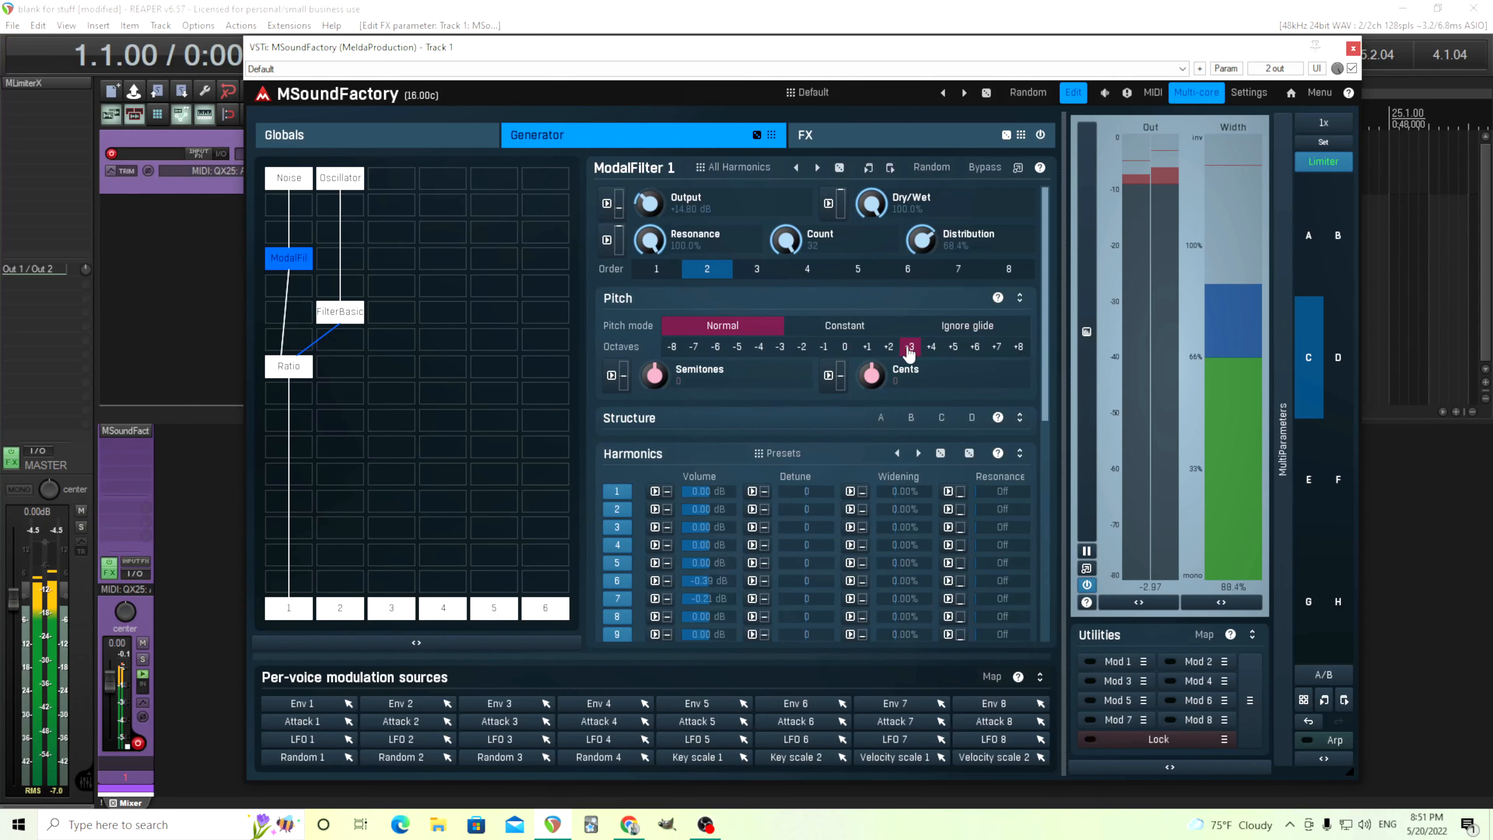
{"action": "left_click", "coordinate": [893, 348]}
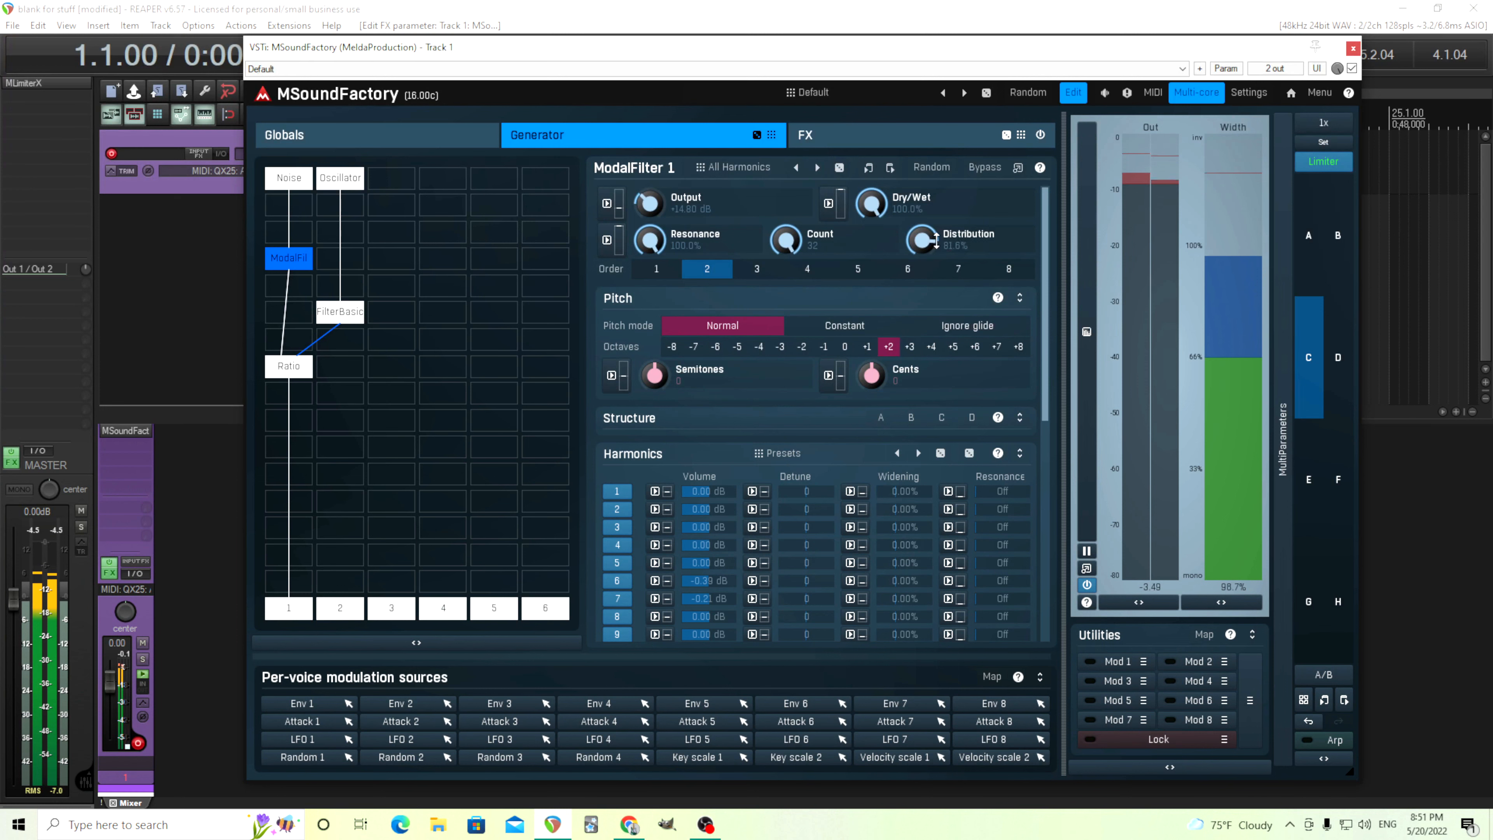
- Move the Ratio block down one row and add a Chorus block above it in the generator grid's first column
{"action": "left_click", "coordinate": [288, 370]}
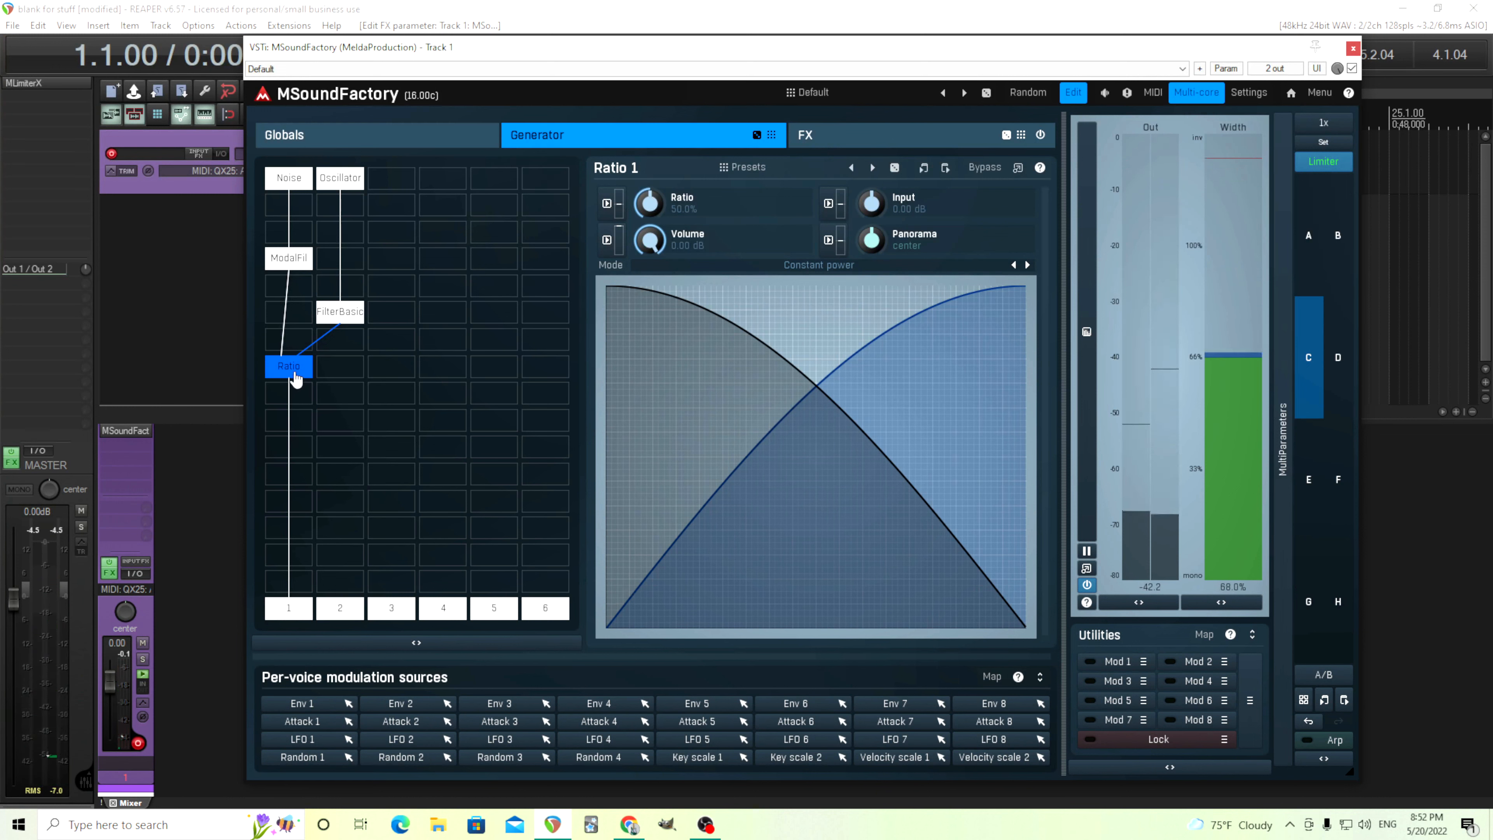
{"action": "left_click_drag", "start_coordinate": [295, 379], "coordinate": [297, 405]}
{"action": "double_click", "coordinate": [288, 338]}
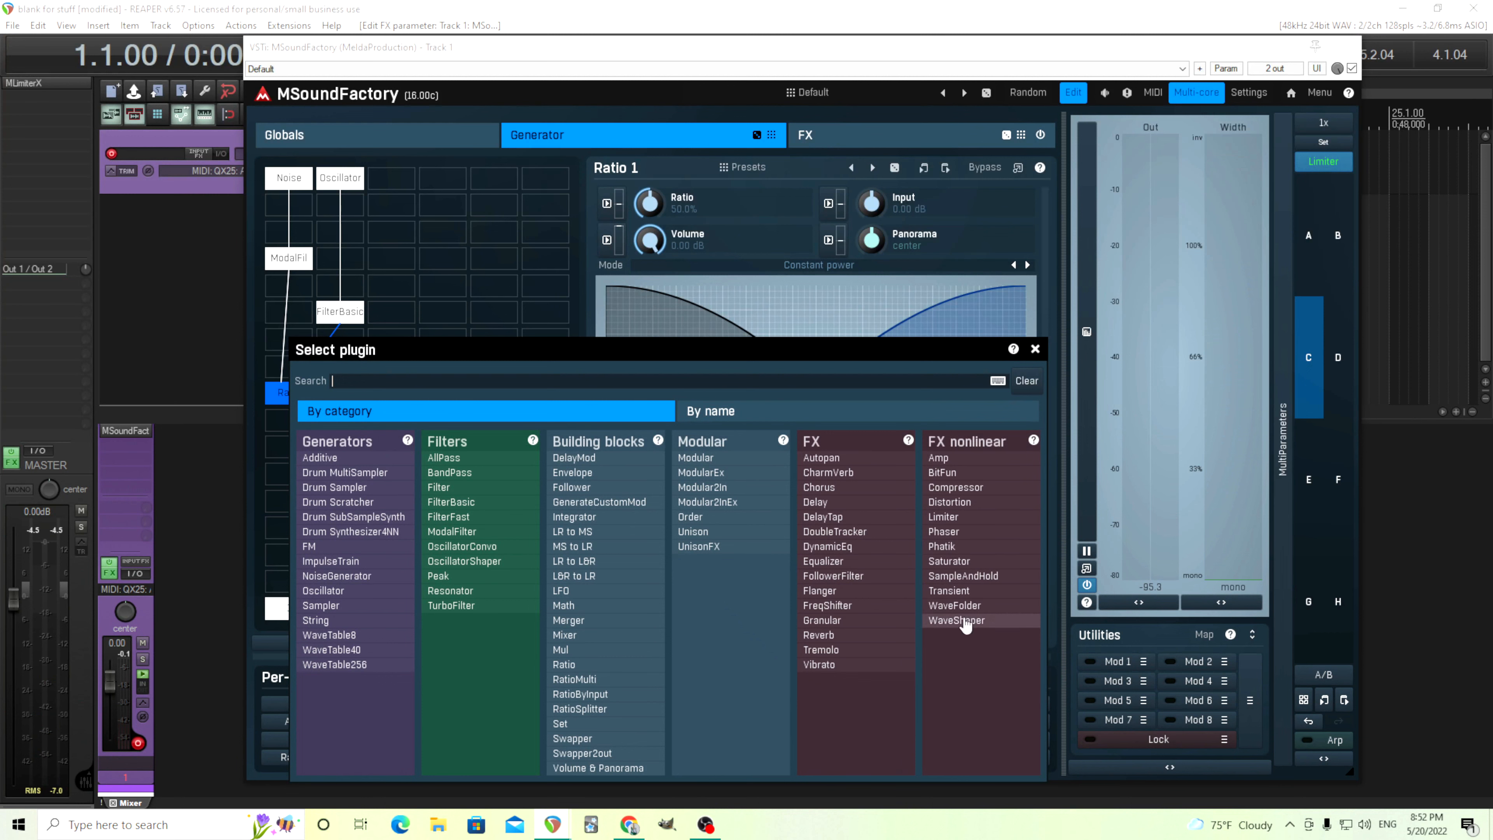
{"action": "left_click", "coordinate": [841, 486]}
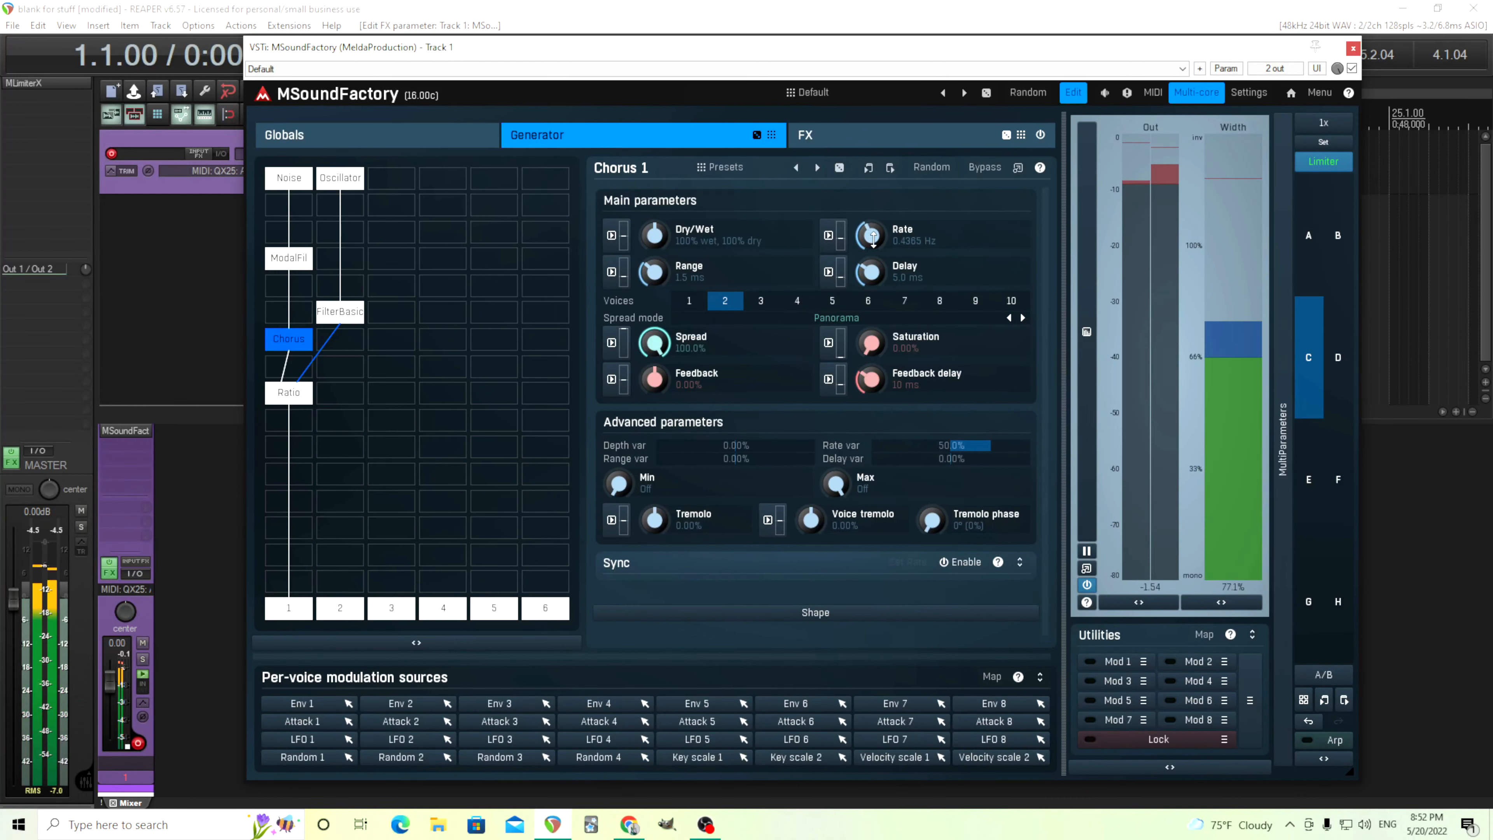
- Set the ModalFilter's pitch octaves to +3 and review the Ratio, Oscillator and Noise block settings
{"action": "left_click", "coordinate": [289, 257]}
{"action": "left_click", "coordinate": [909, 347]}
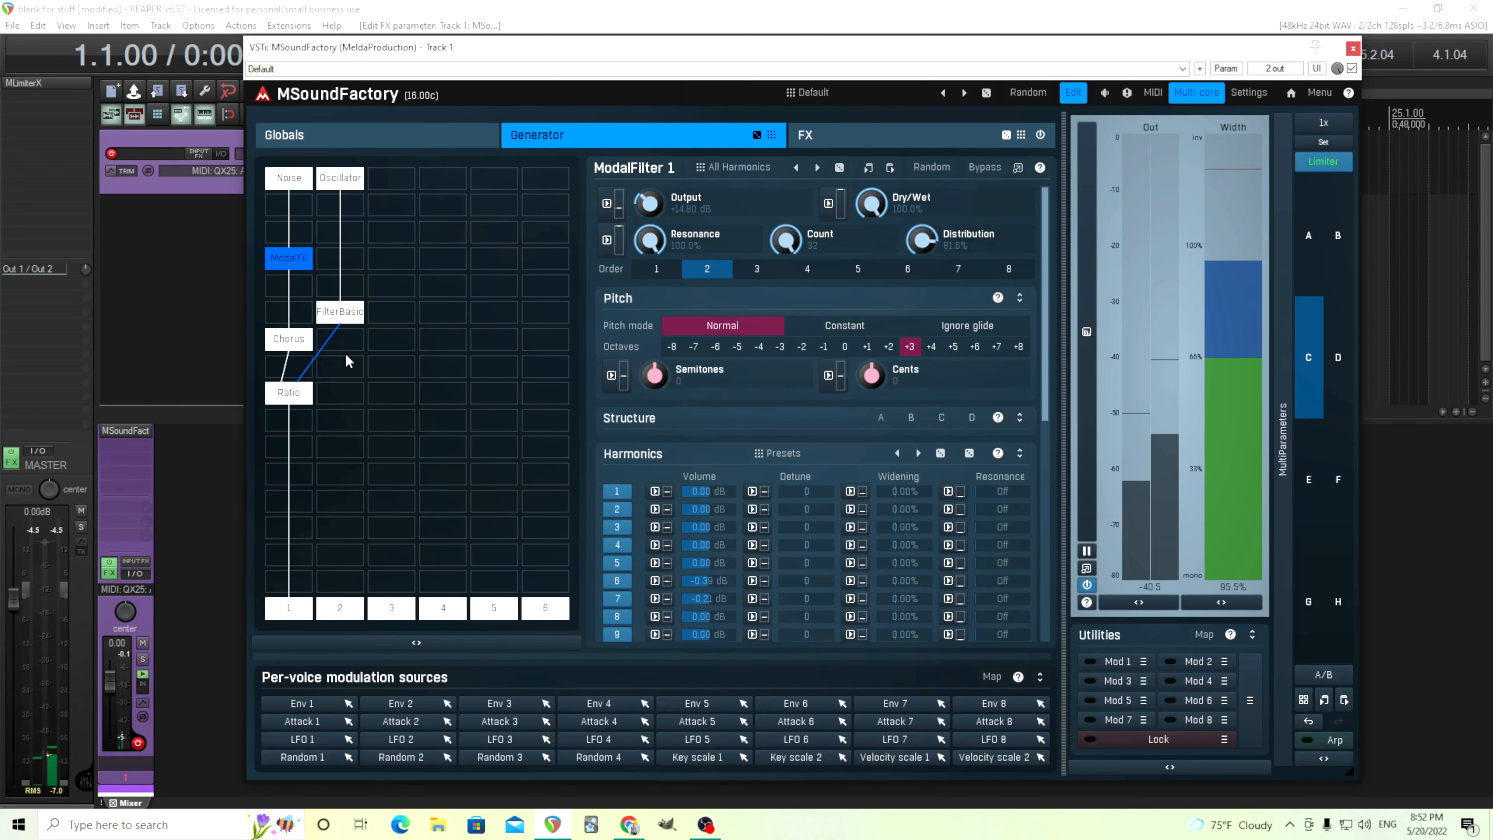
{"action": "left_click", "coordinate": [291, 393]}
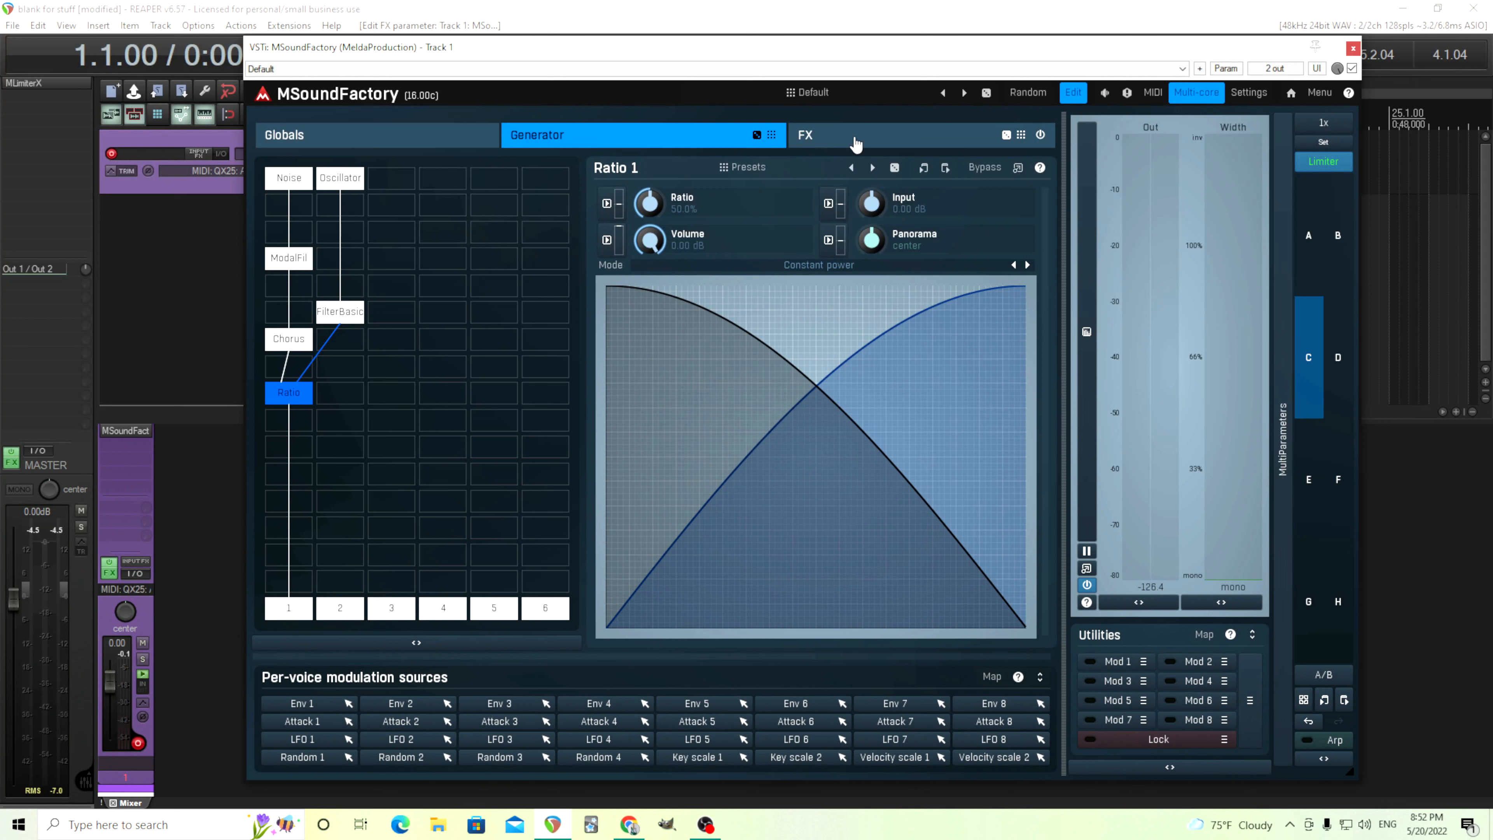
{"action": "left_click", "coordinate": [341, 177]}
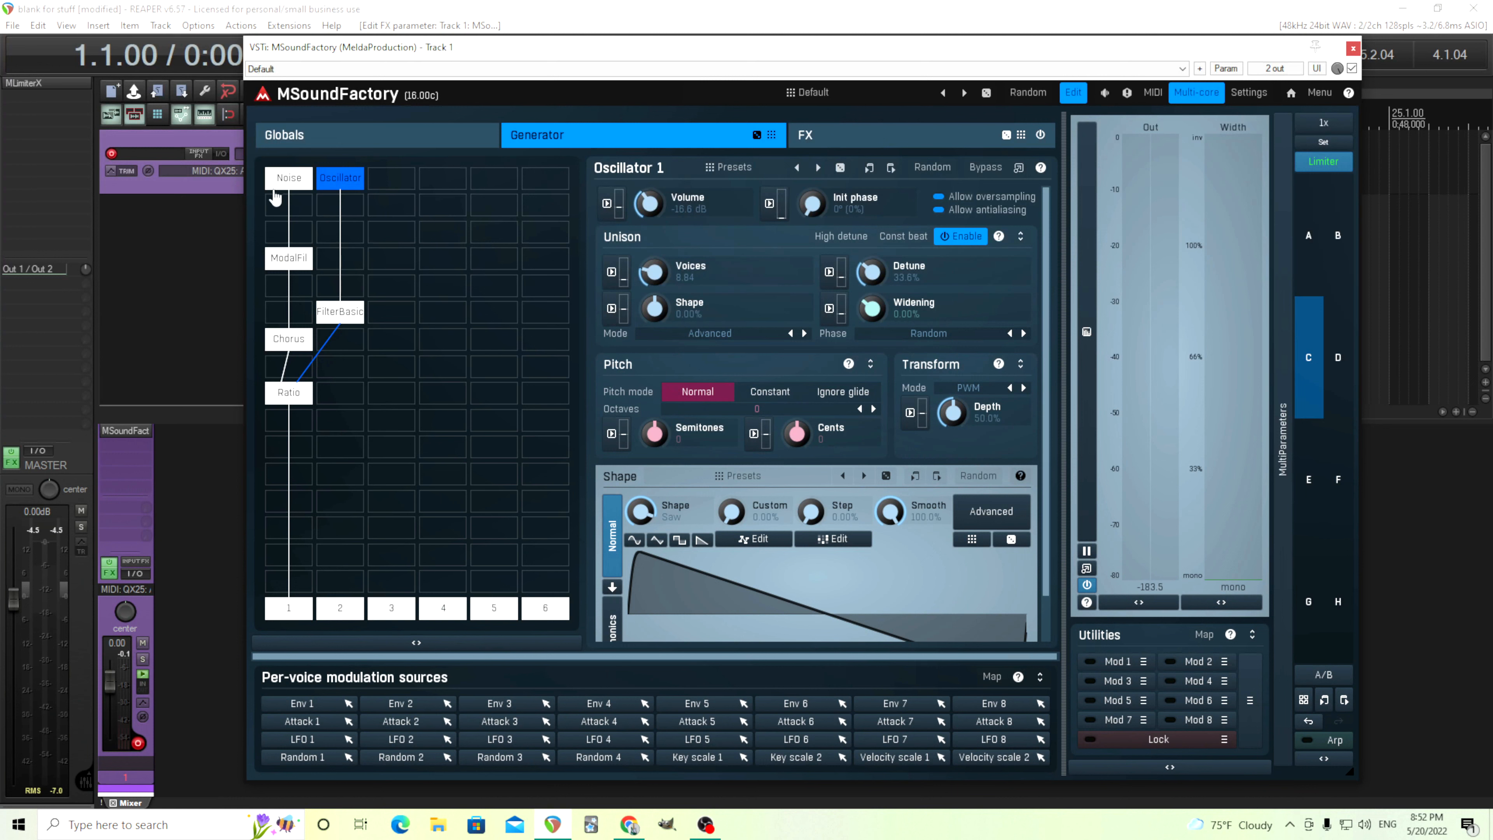
{"action": "left_click", "coordinate": [285, 180]}
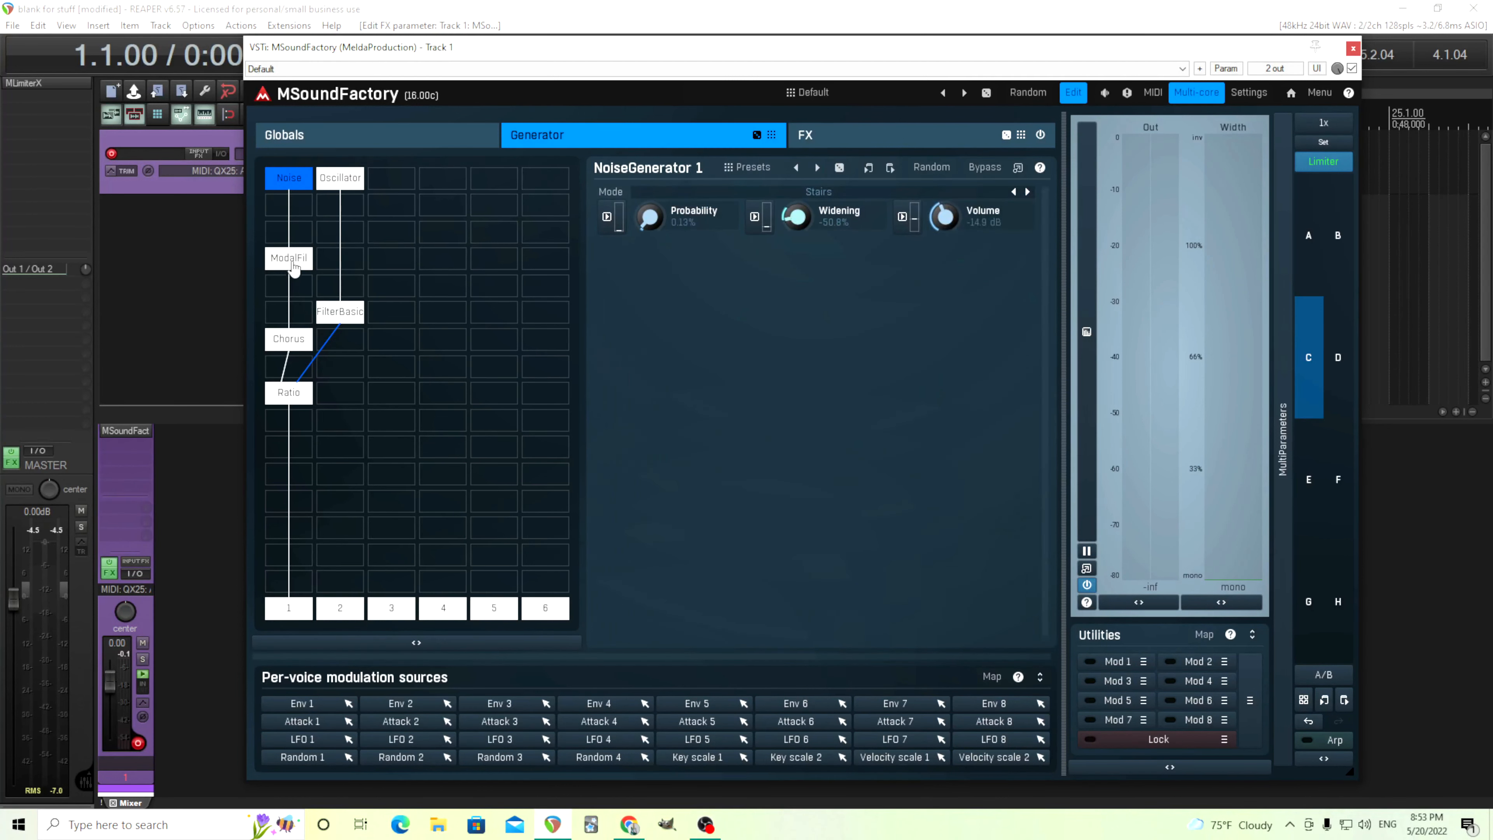
- Delete the Chorus block from the first column and set the Ratio block's blend to 0%
{"action": "left_click", "coordinate": [294, 397]}
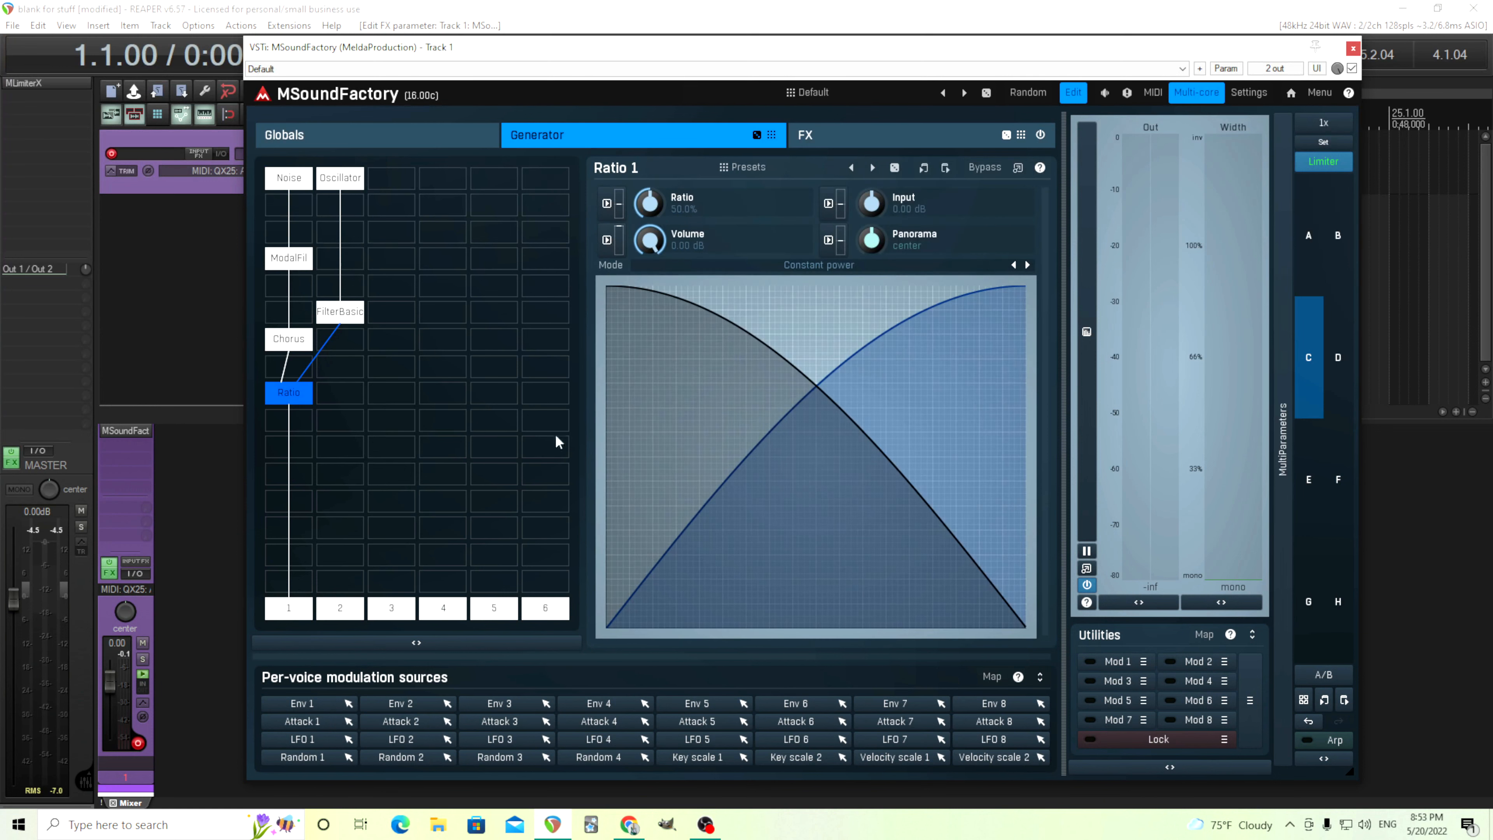
{"action": "right_click", "coordinate": [296, 345]}
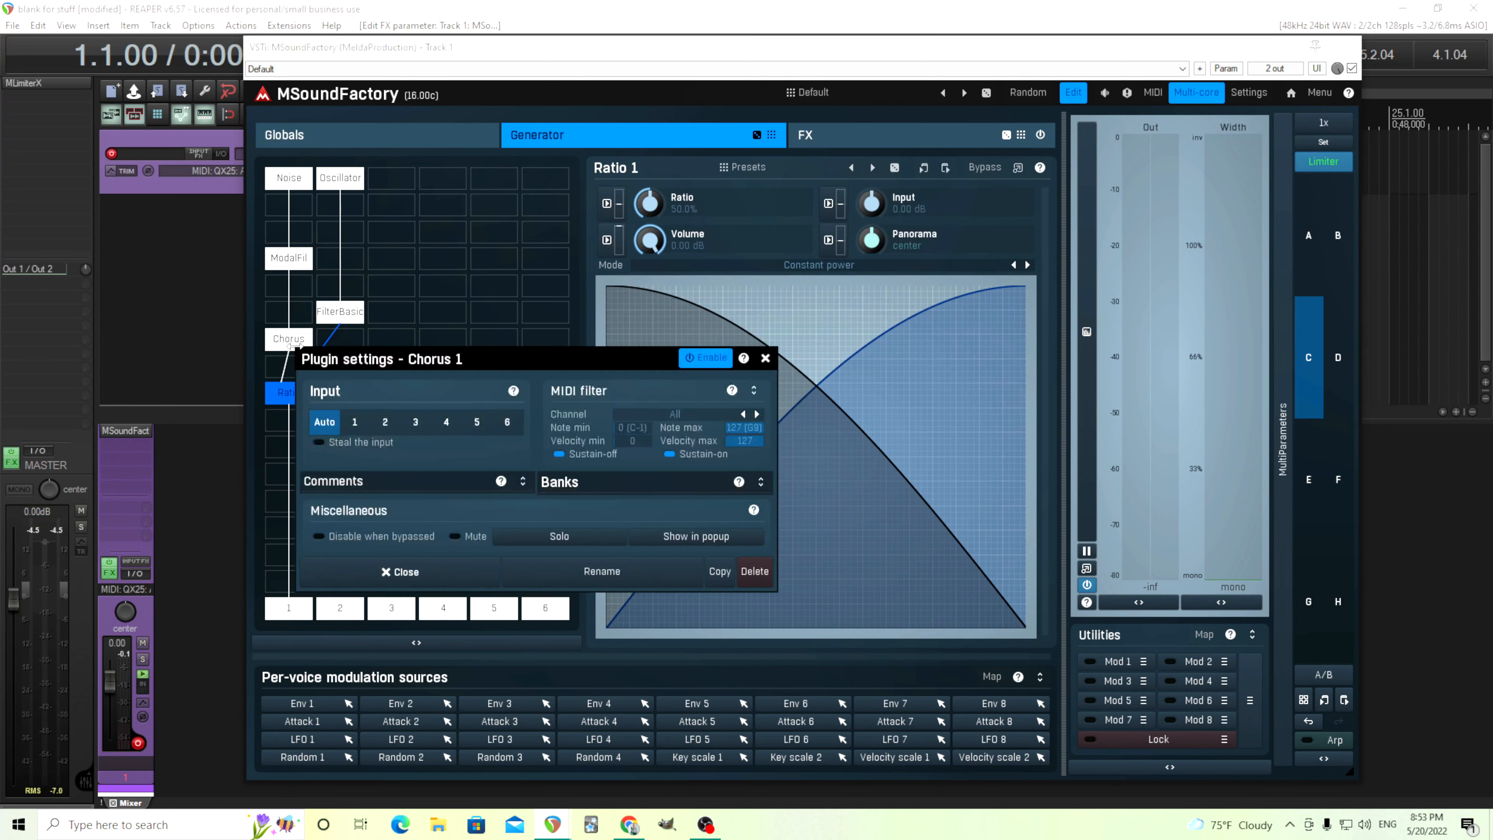
{"action": "left_click", "coordinate": [757, 574]}
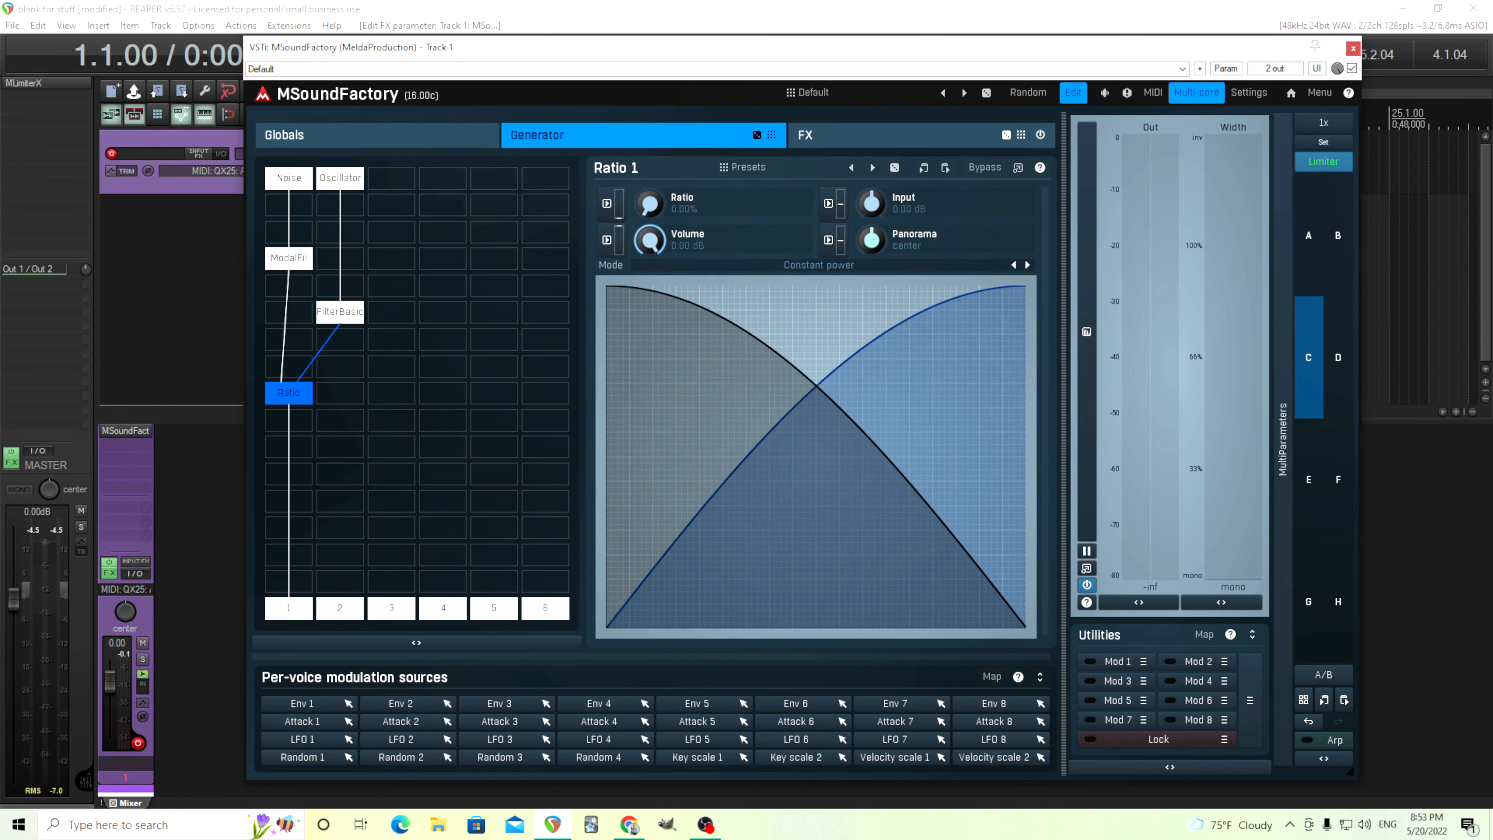
- Set the ModalFilter's order to 1
{"action": "left_click", "coordinate": [297, 182]}
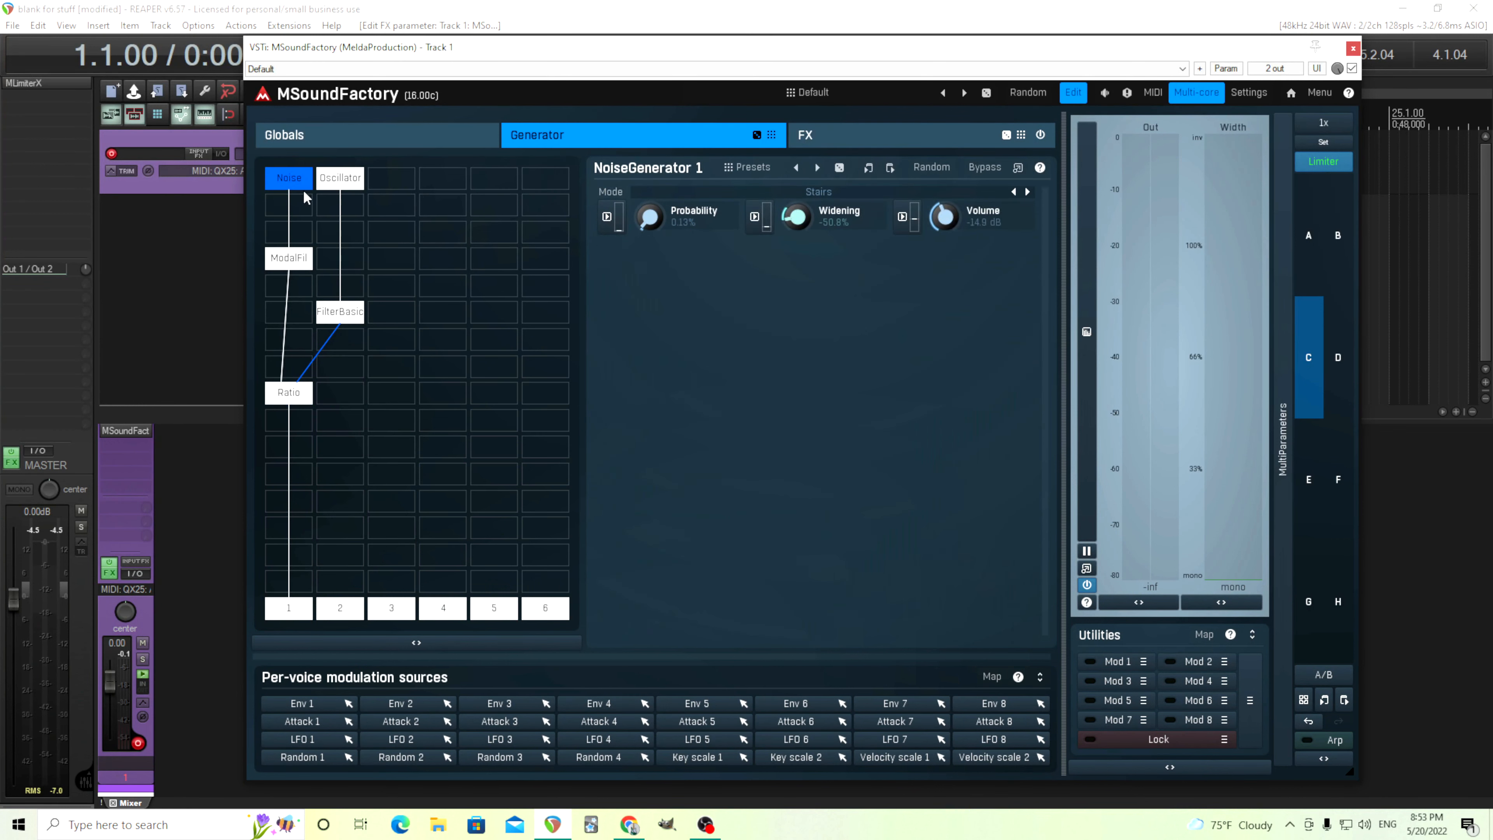
{"action": "left_click", "coordinate": [297, 259]}
{"action": "left_click", "coordinate": [655, 268]}
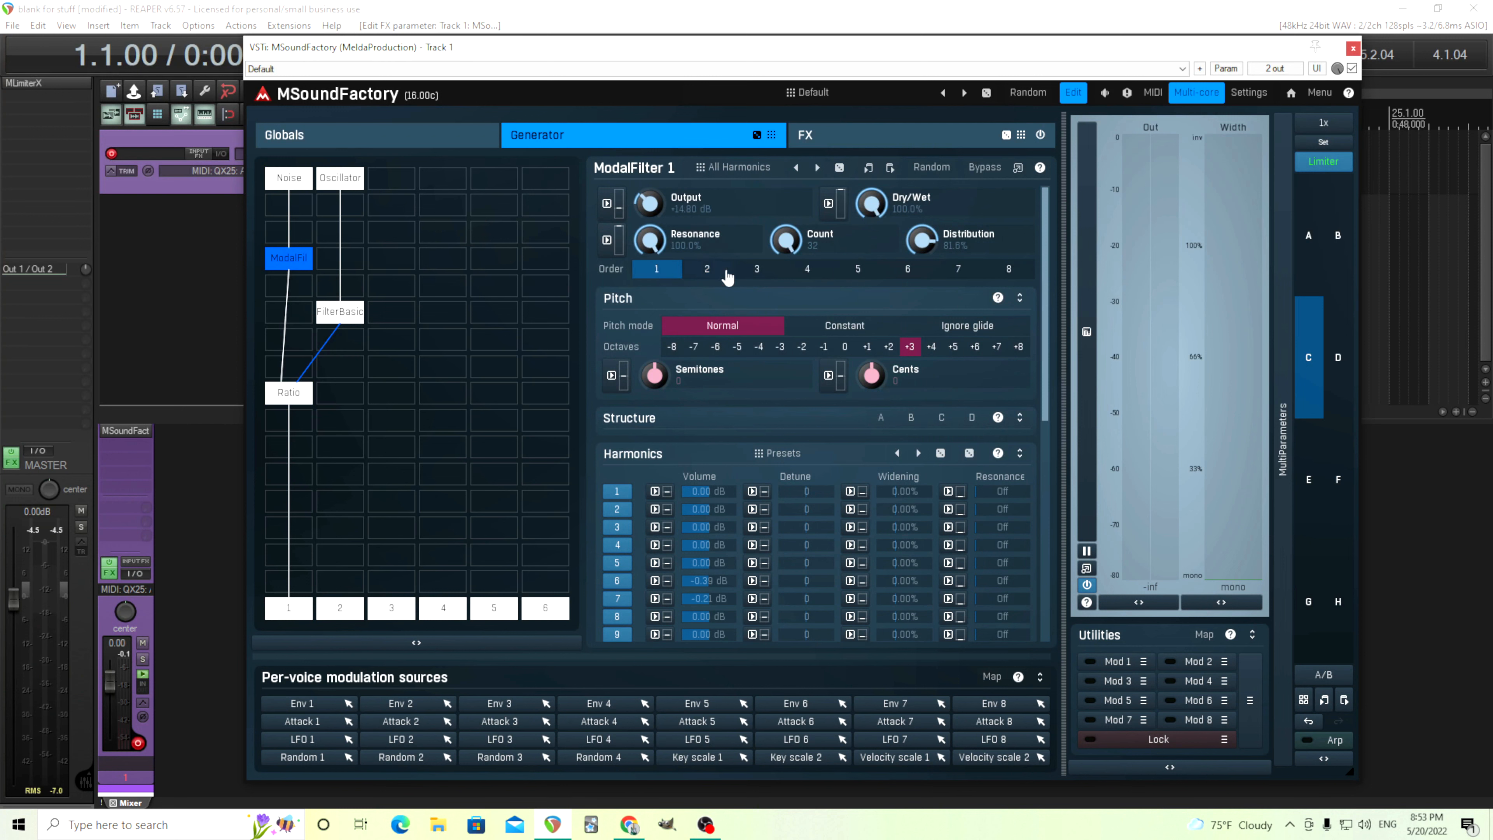
- Set the NoiseGenerator's probability to 0.04% and its volume to -12.0 dB
{"action": "left_click", "coordinate": [302, 188]}
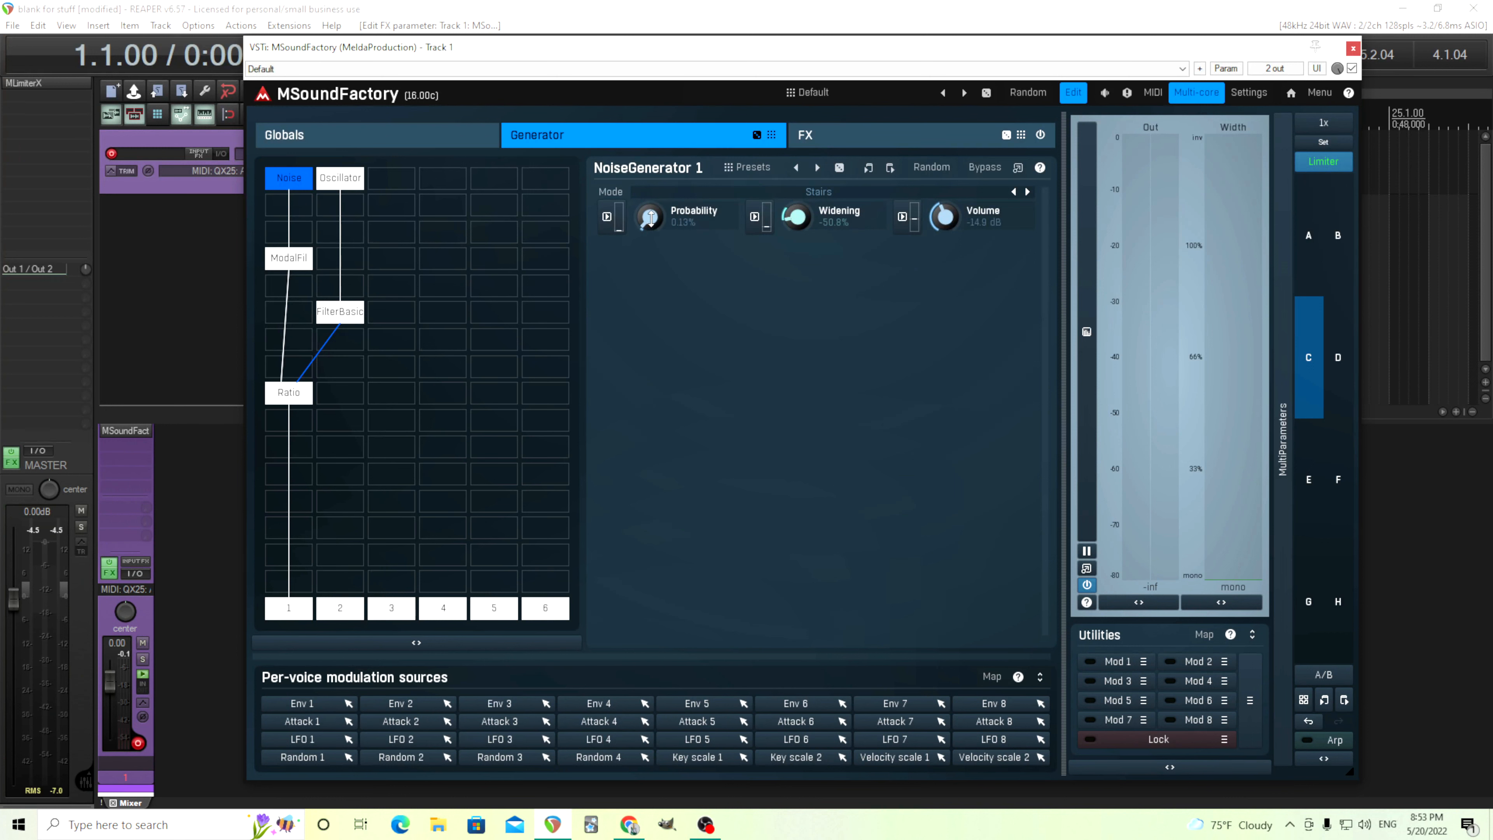
{"action": "left_click_drag", "start_coordinate": [650, 217], "coordinate": [650, 219]}
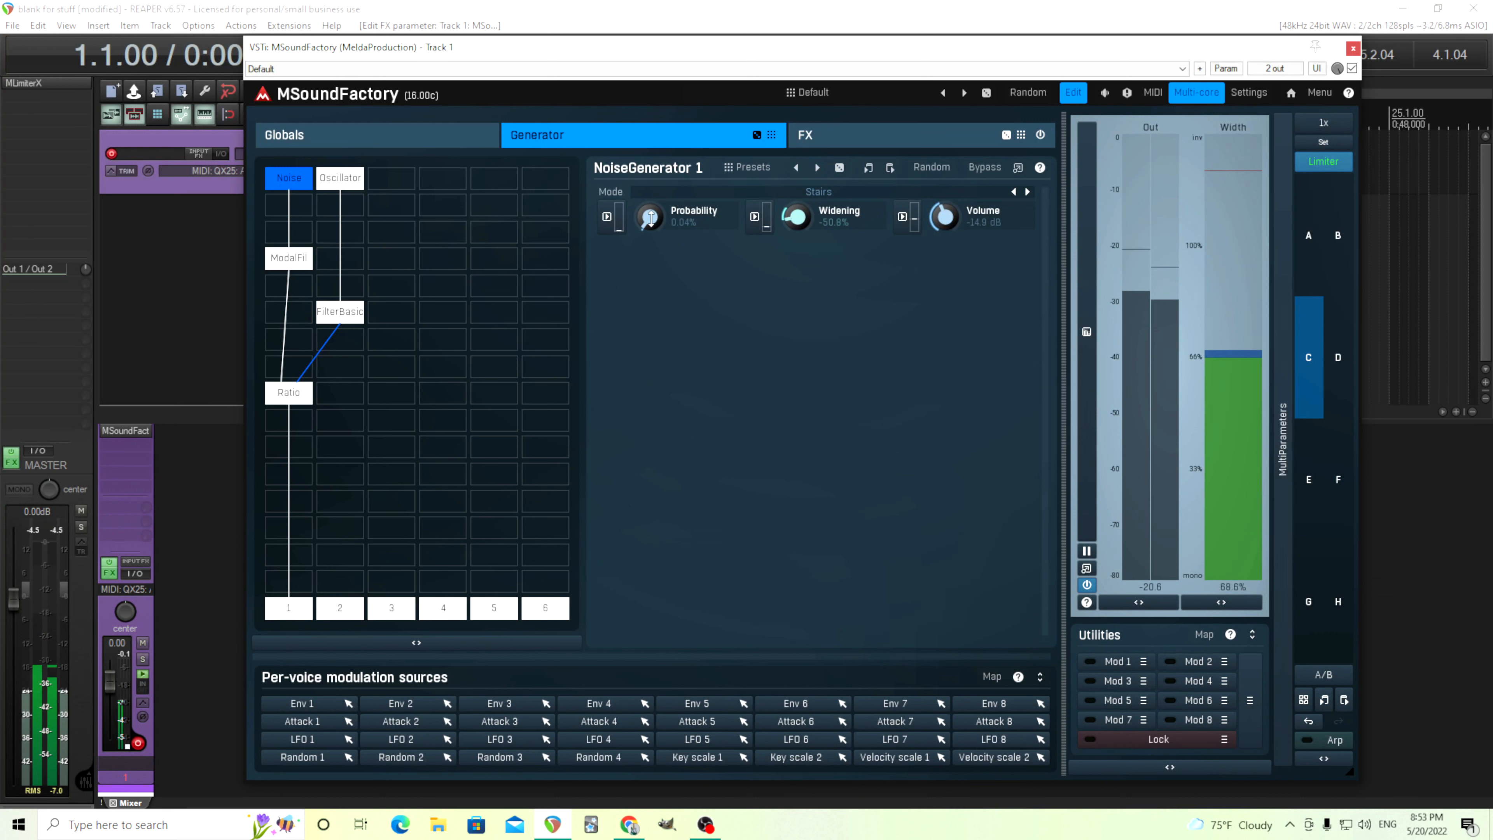
{"action": "left_click_drag", "start_coordinate": [947, 216], "coordinate": [948, 209]}
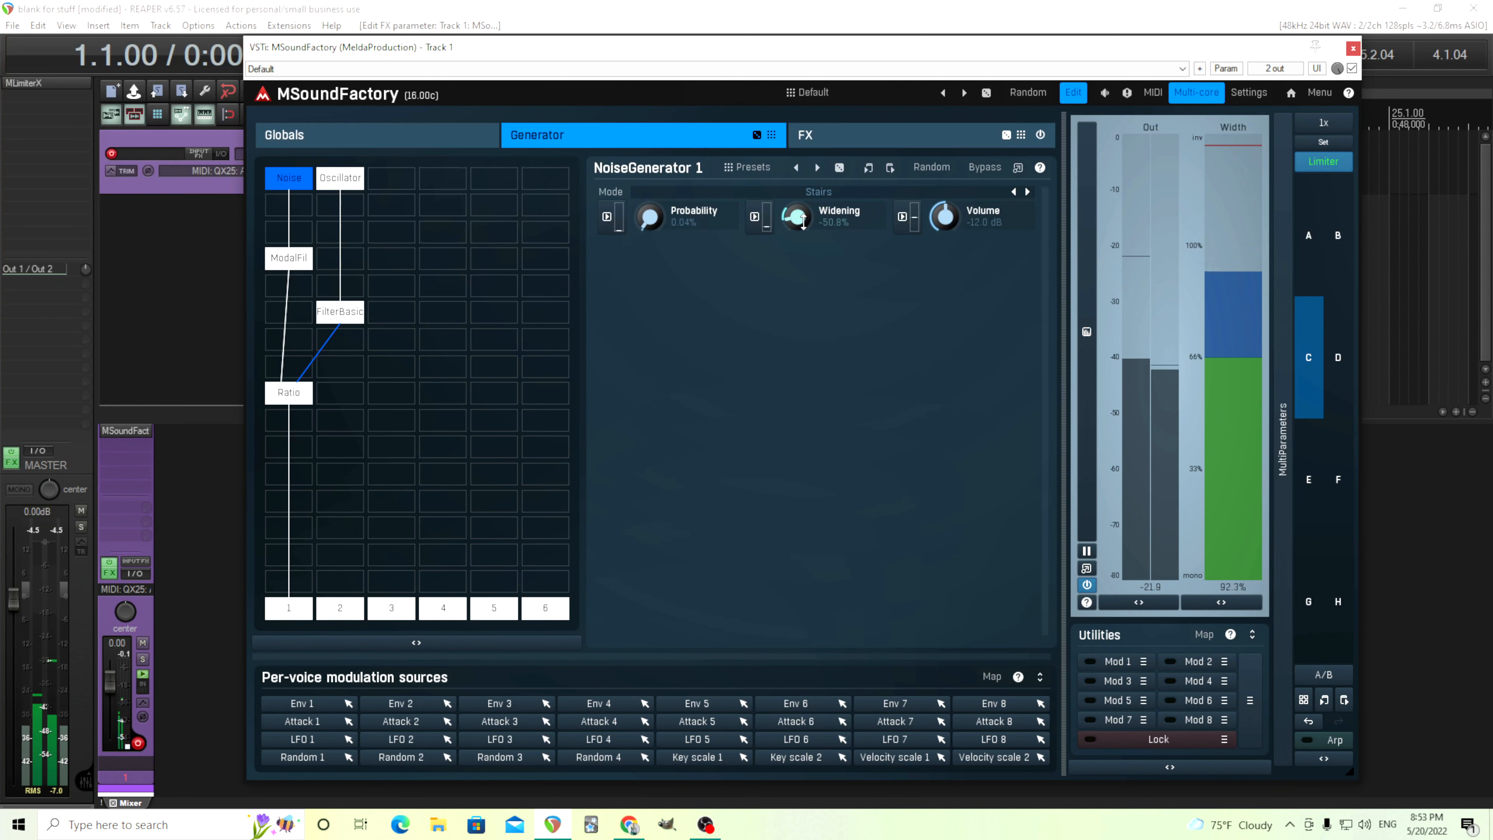
- Lower the ModalFilter's distribution and bring the Ratio block's blend back to about the midpoint
{"action": "left_click", "coordinate": [288, 392]}
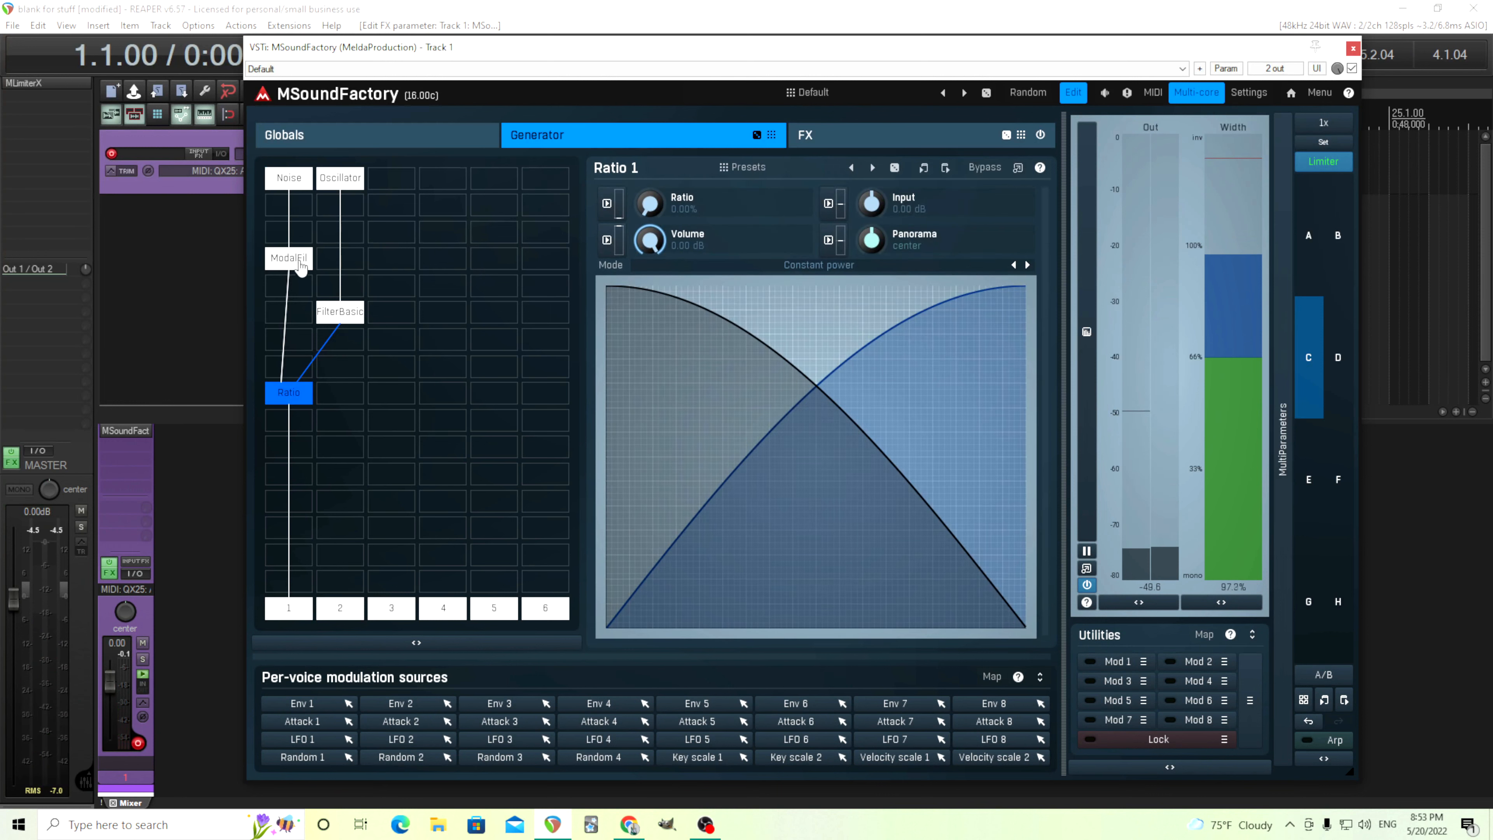
{"action": "left_click", "coordinate": [288, 258]}
{"action": "left_click", "coordinate": [292, 399]}
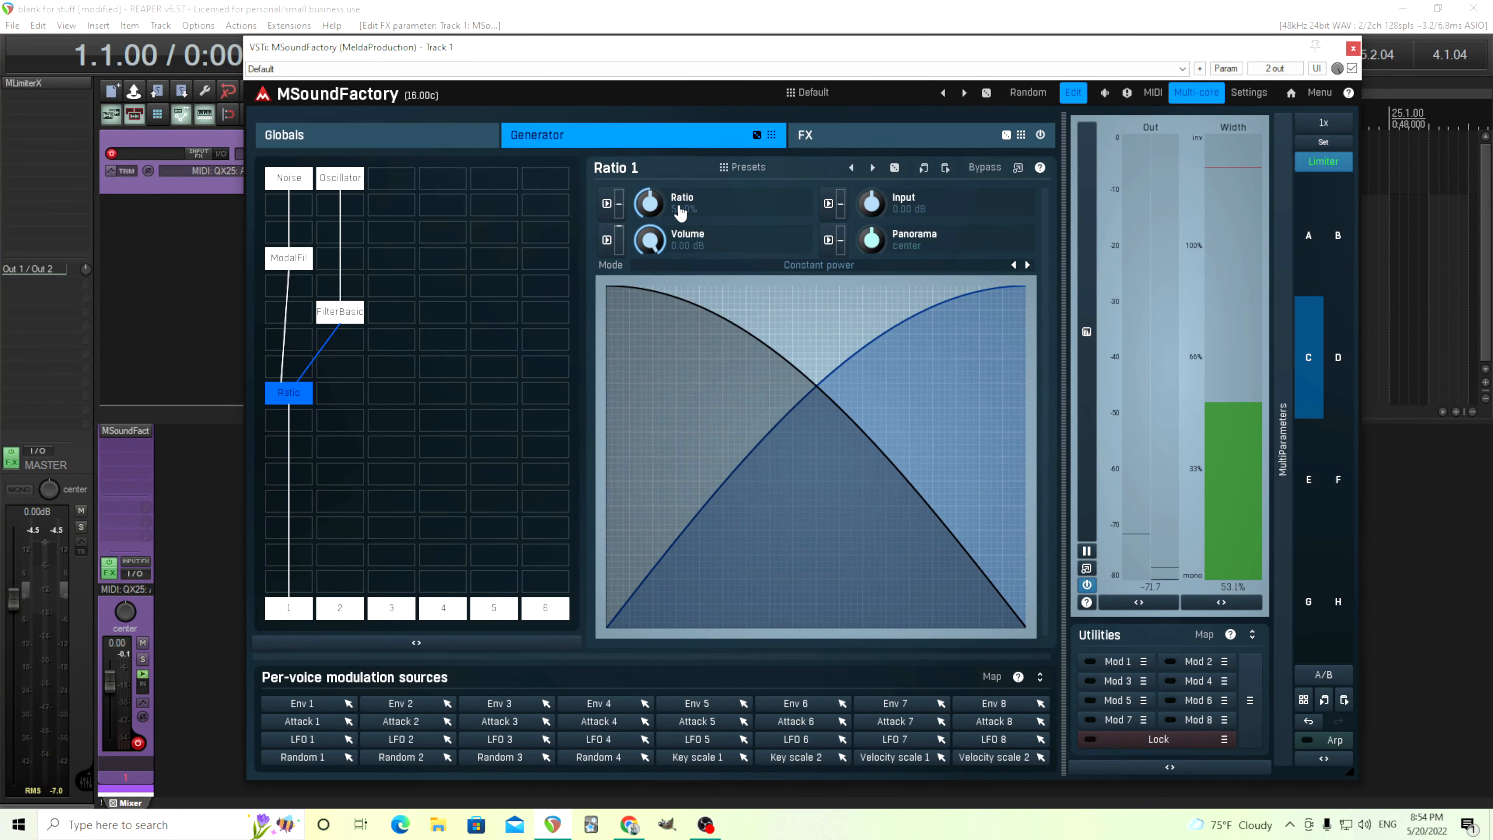
- Audition the Metal impact presets for the ModalFilter's harmonic structure A and load Metal impact 4
{"action": "left_click", "coordinate": [312, 263]}
{"action": "left_click", "coordinate": [875, 429]}
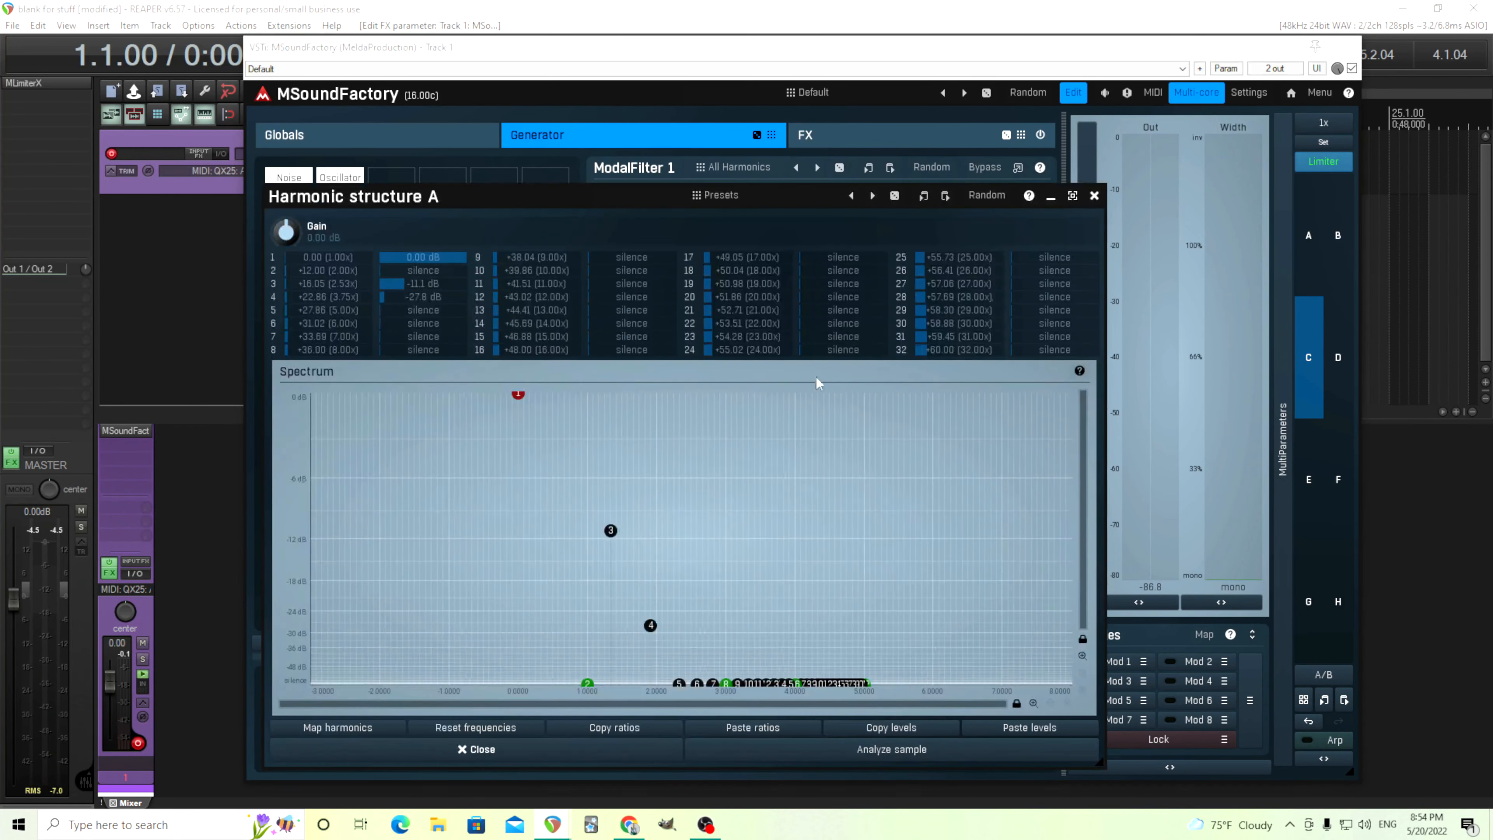
{"action": "left_click", "coordinate": [718, 195]}
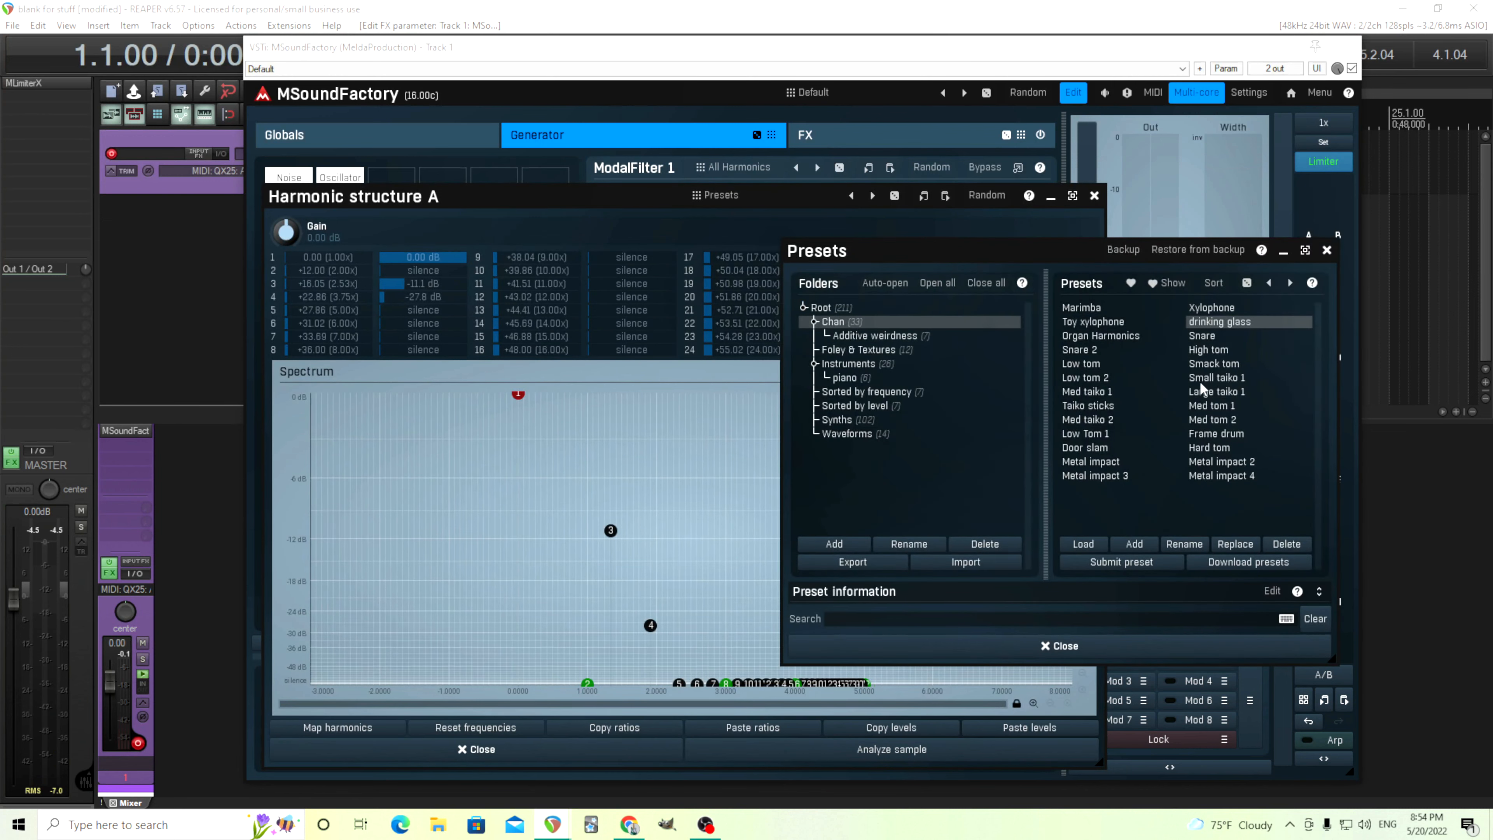
{"action": "left_click", "coordinate": [1105, 463]}
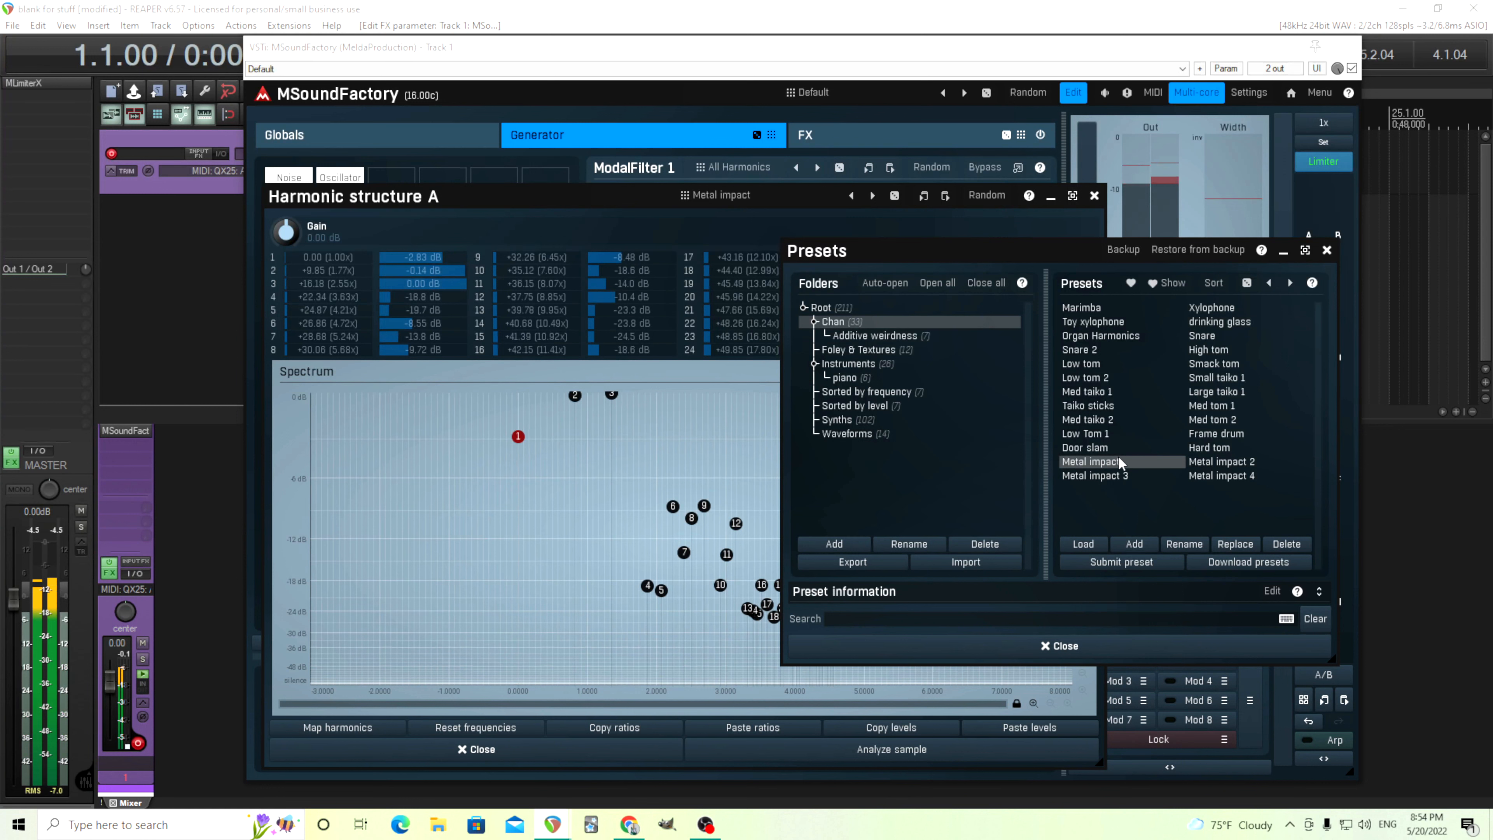
{"action": "left_click", "coordinate": [1210, 462]}
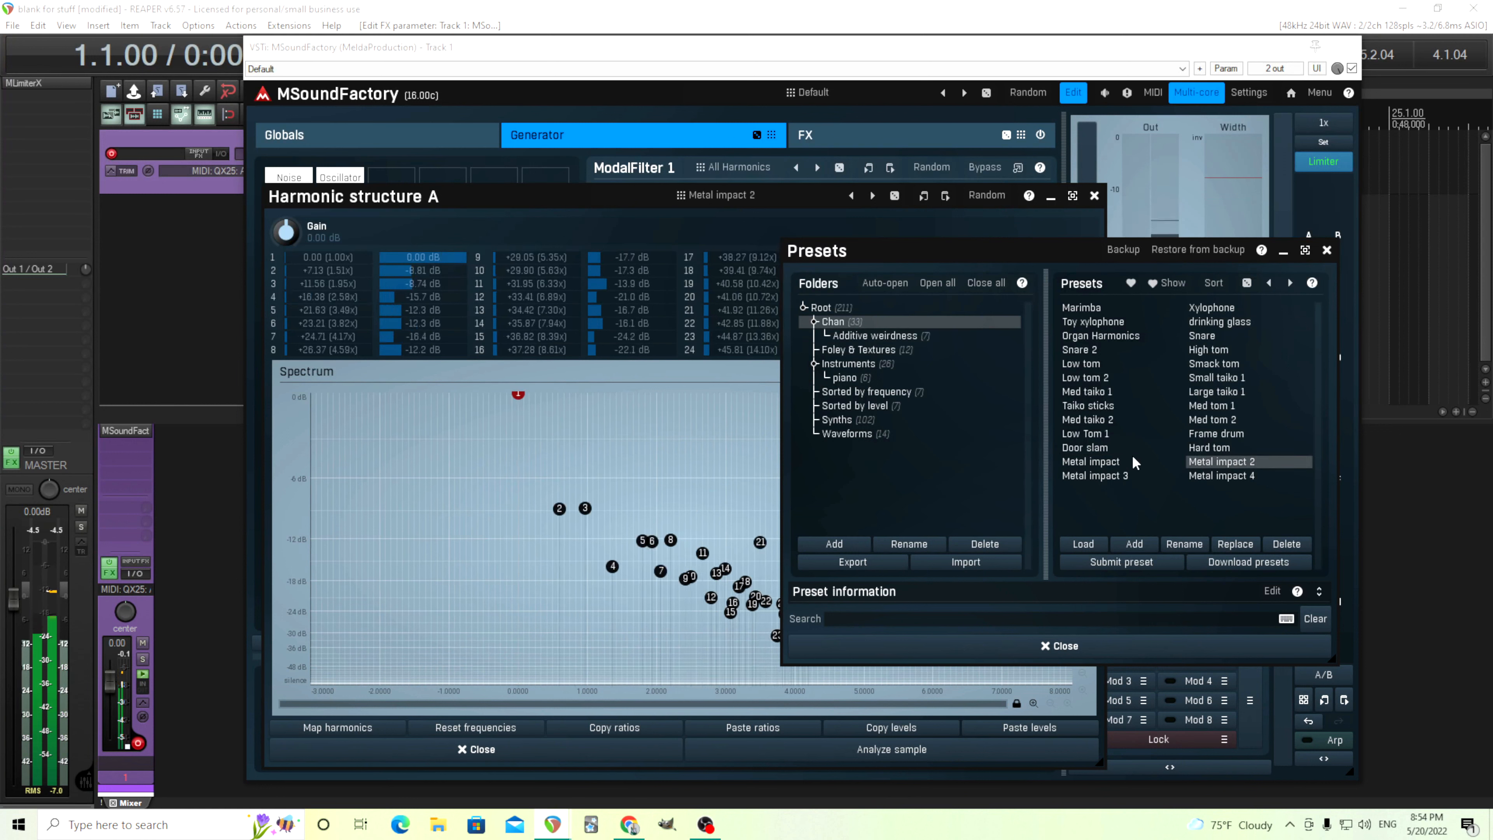
{"action": "left_click", "coordinate": [1118, 475]}
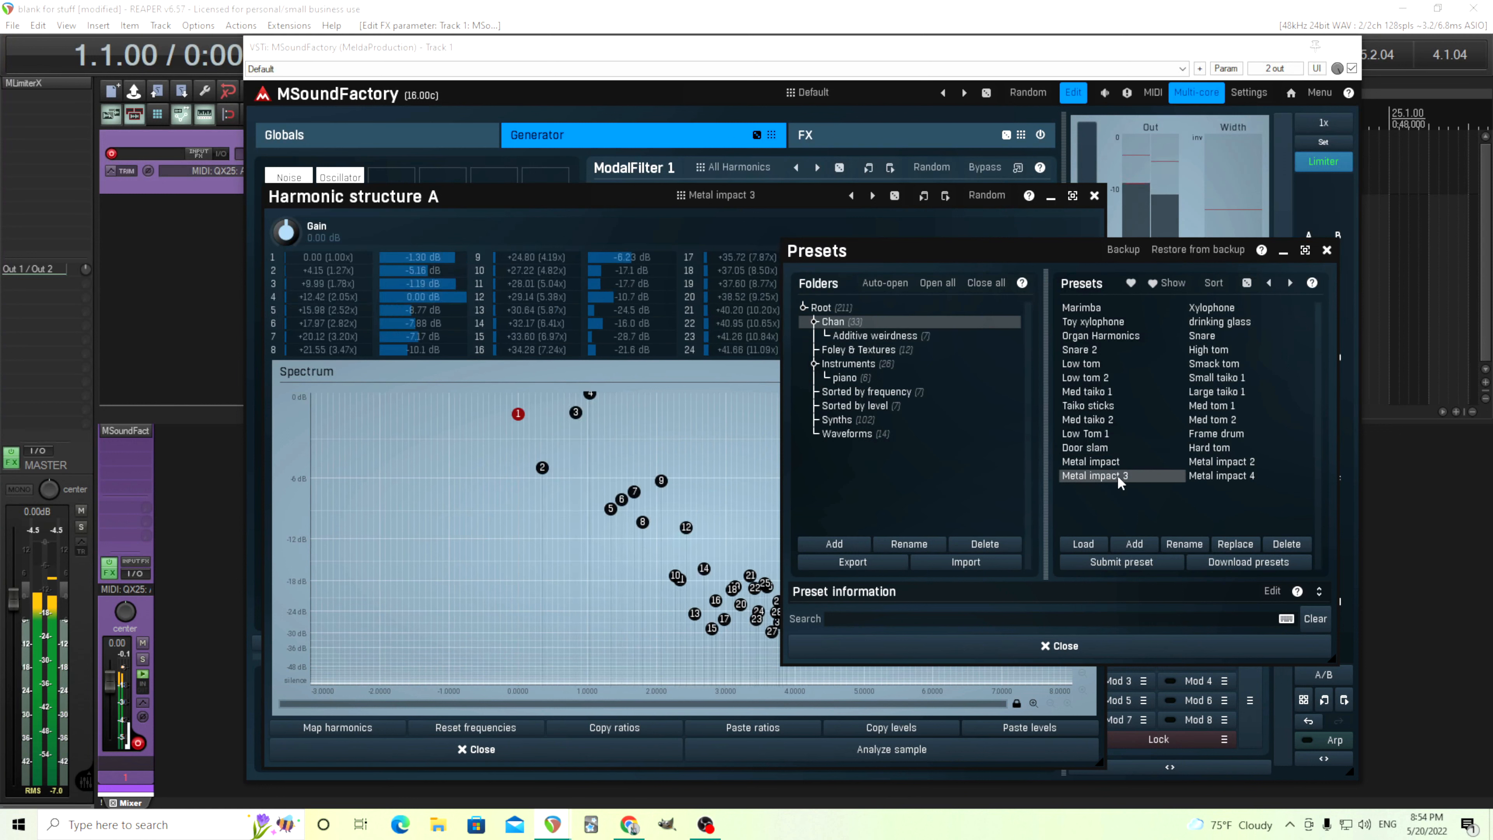
{"action": "left_click", "coordinate": [1210, 477]}
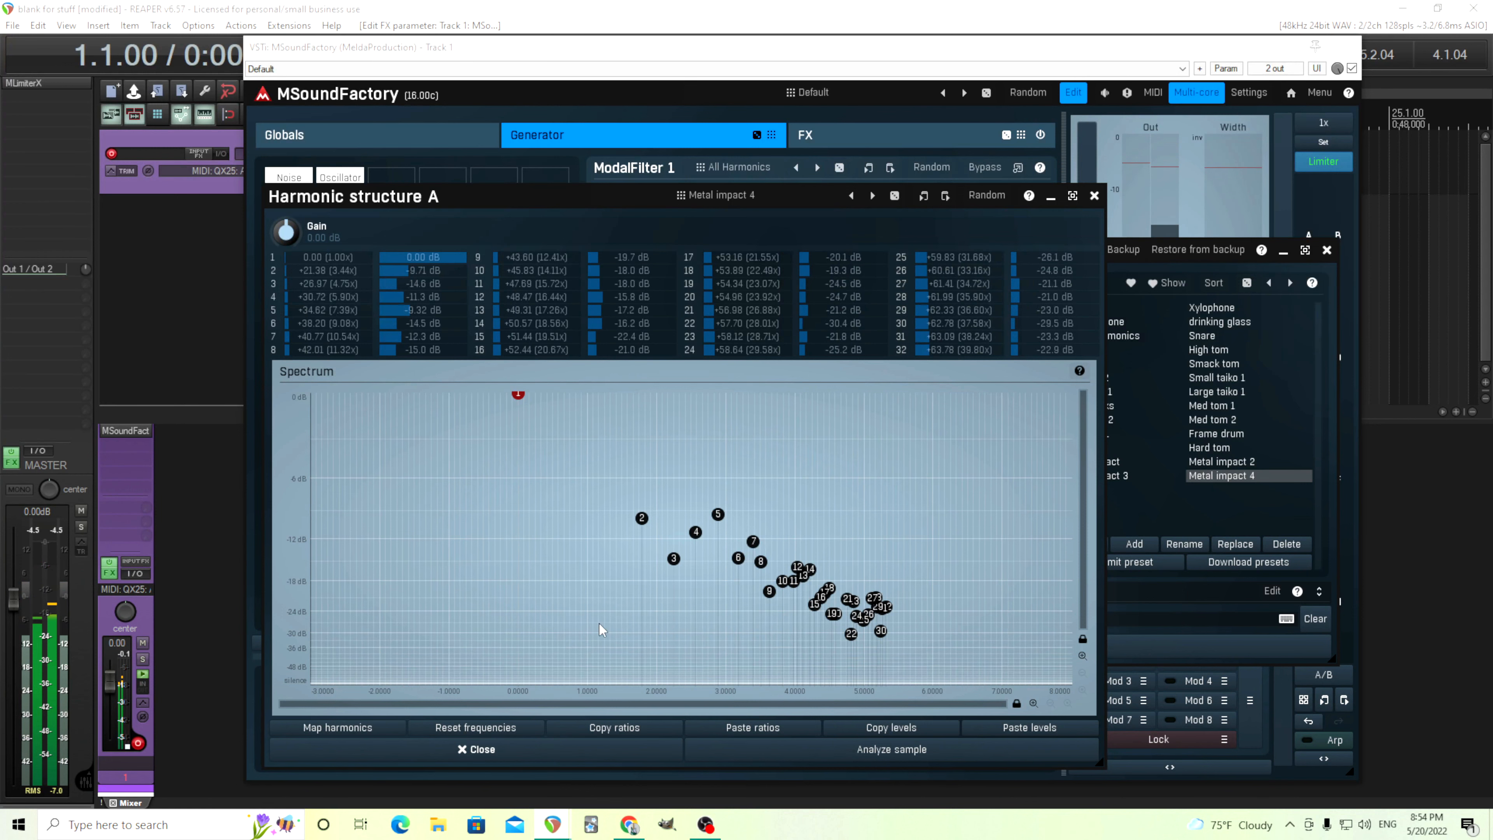
{"action": "left_click", "coordinate": [615, 750]}
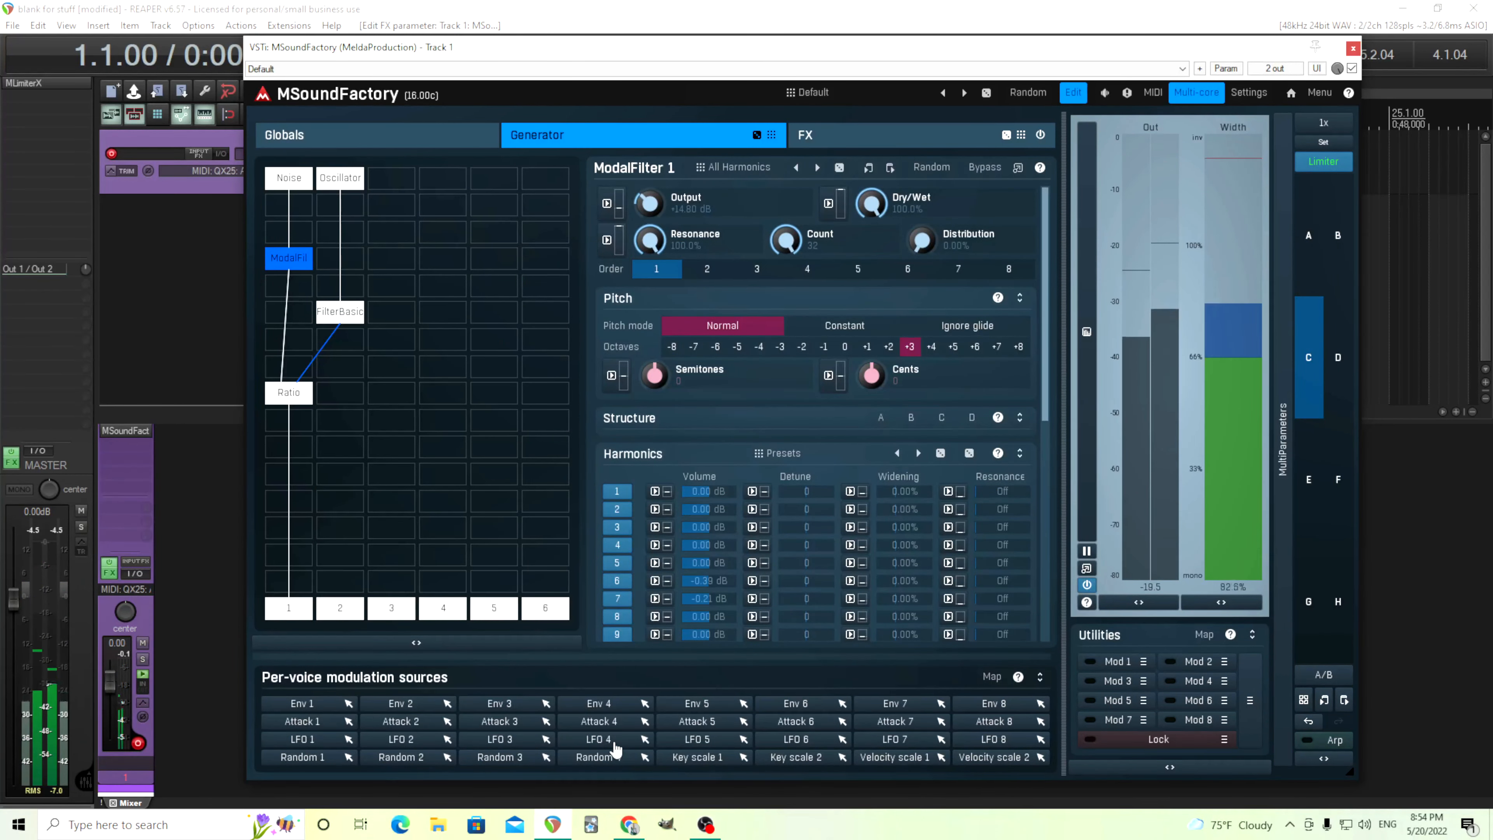